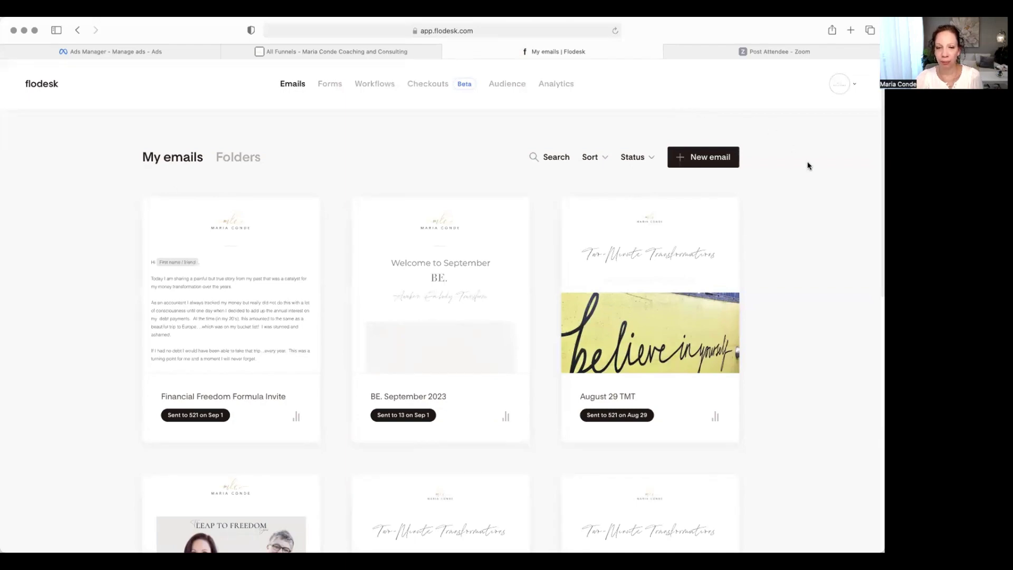
pyautogui.scroll(-10, 806, 165)
pyautogui.scroll(3, 807, 165)
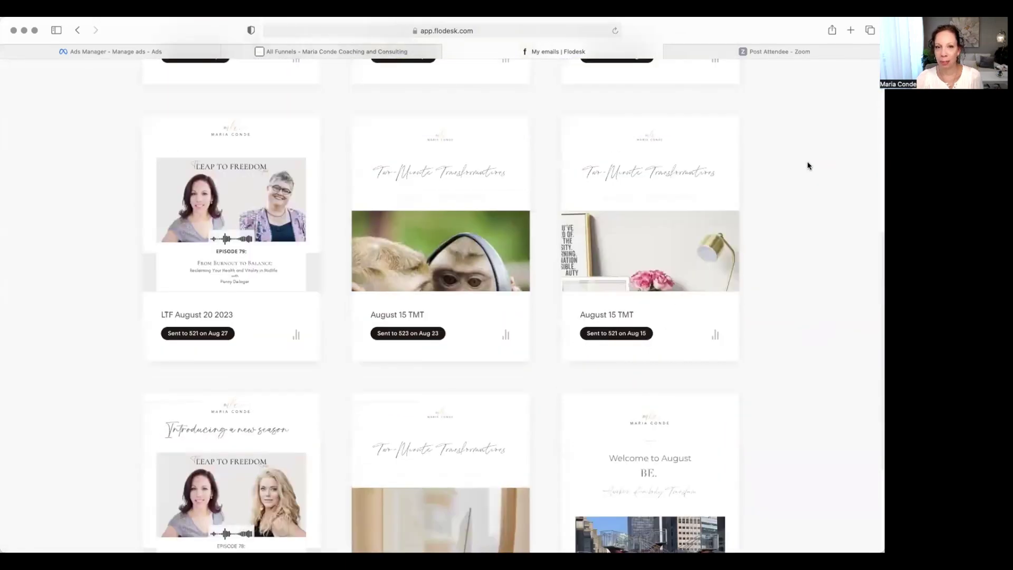
pyautogui.scroll(7, 807, 165)
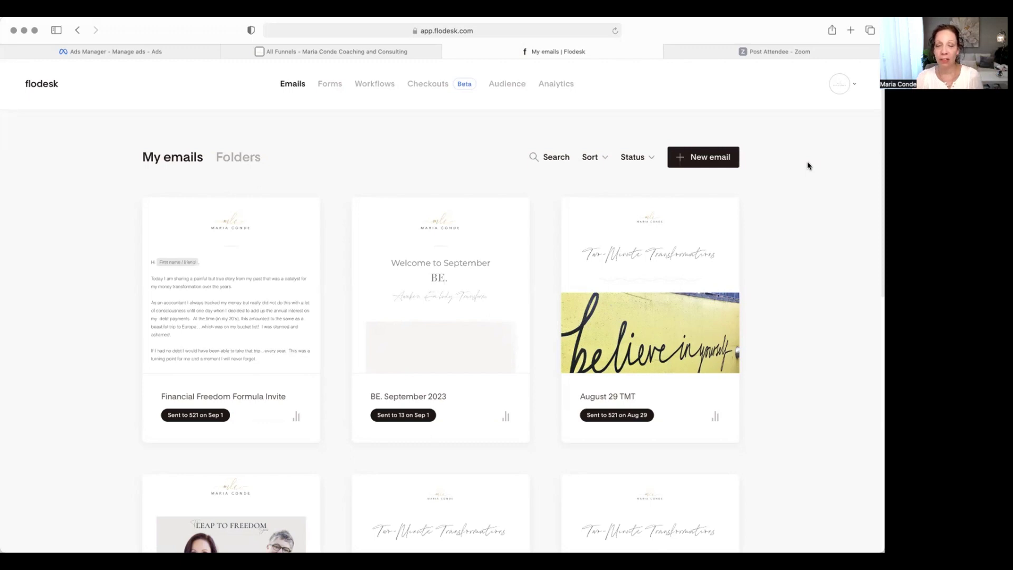
pyautogui.scroll(-1, 823, 127)
pyautogui.moveTo(842, 76)
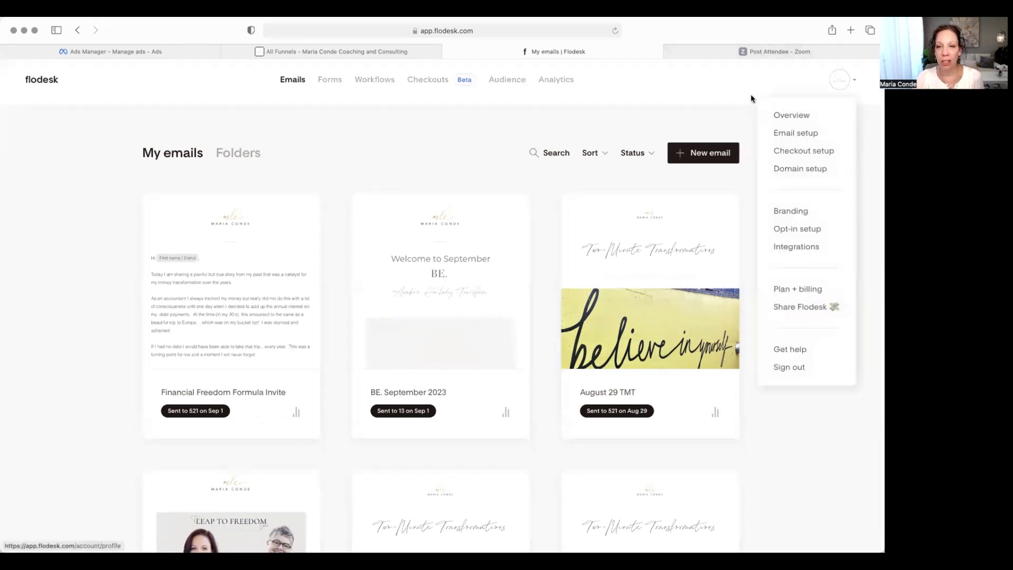
pyautogui.scroll(1, 730, 87)
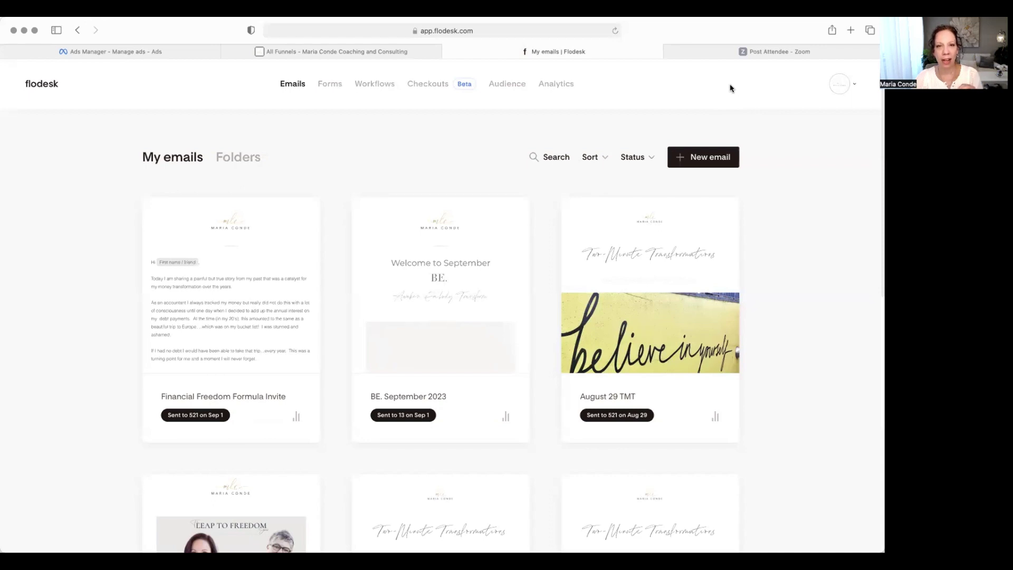
# Open the account overview and review the account details, timezone and password sections.
pyautogui.click(842, 82)
pyautogui.click(843, 83)
pyautogui.click(841, 83)
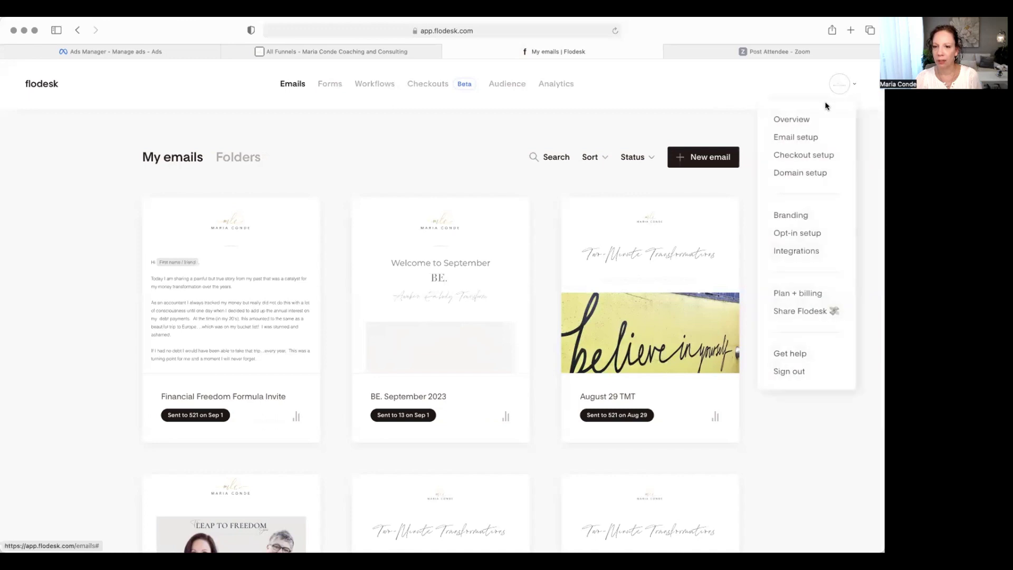
pyautogui.click(800, 119)
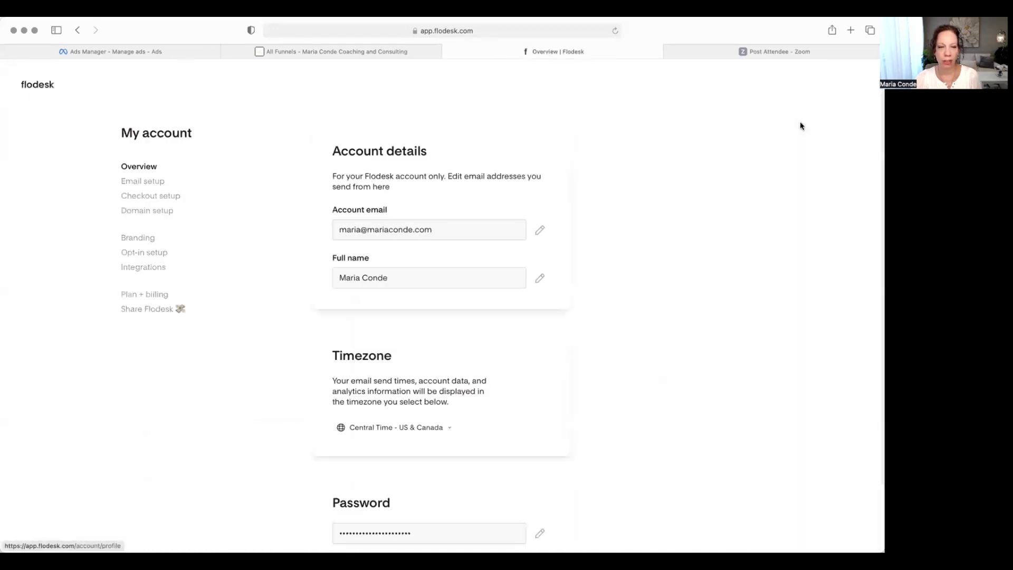
pyautogui.scroll(-3, 697, 212)
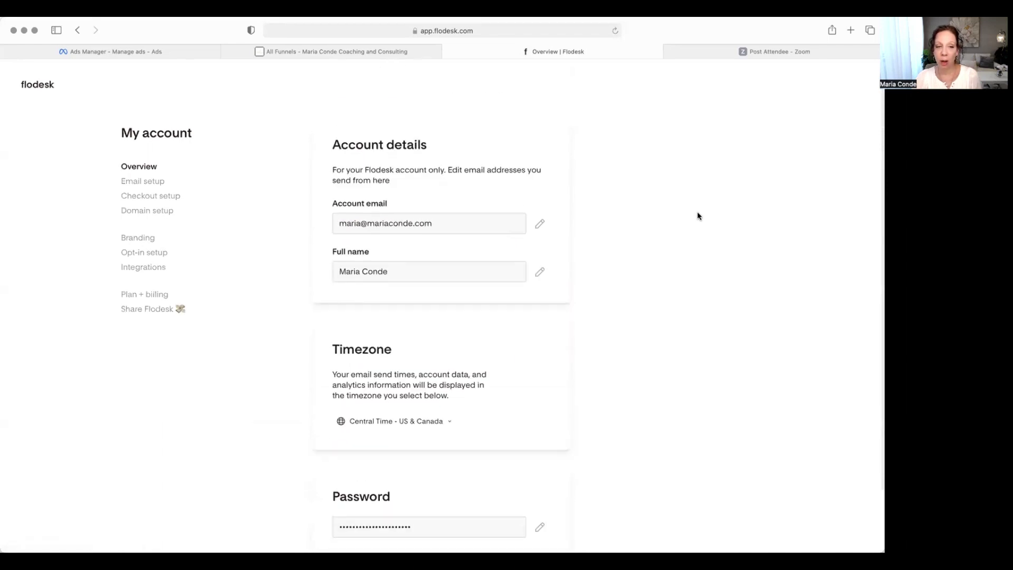
pyautogui.scroll(-2, 698, 216)
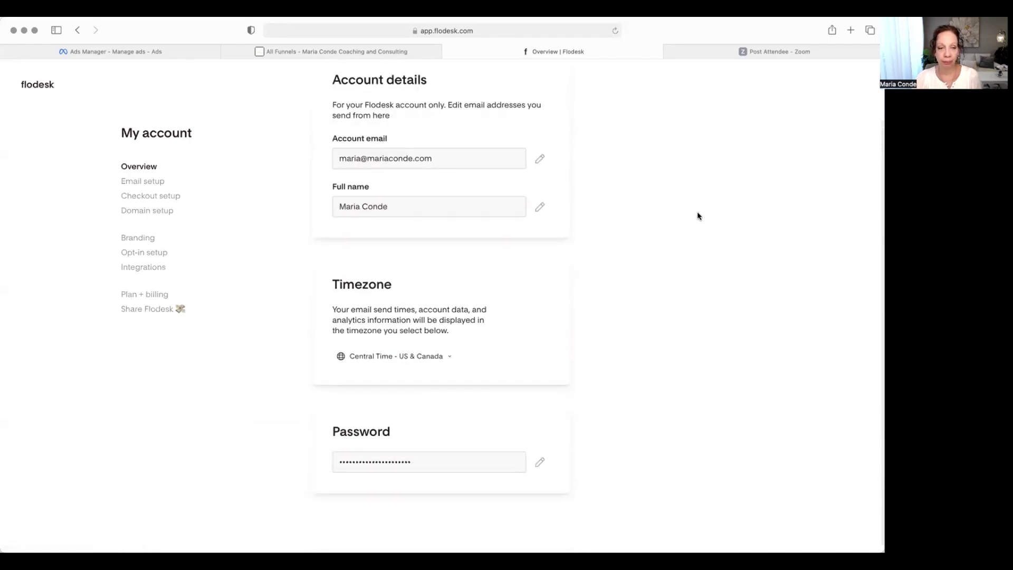
pyautogui.scroll(-1, 697, 216)
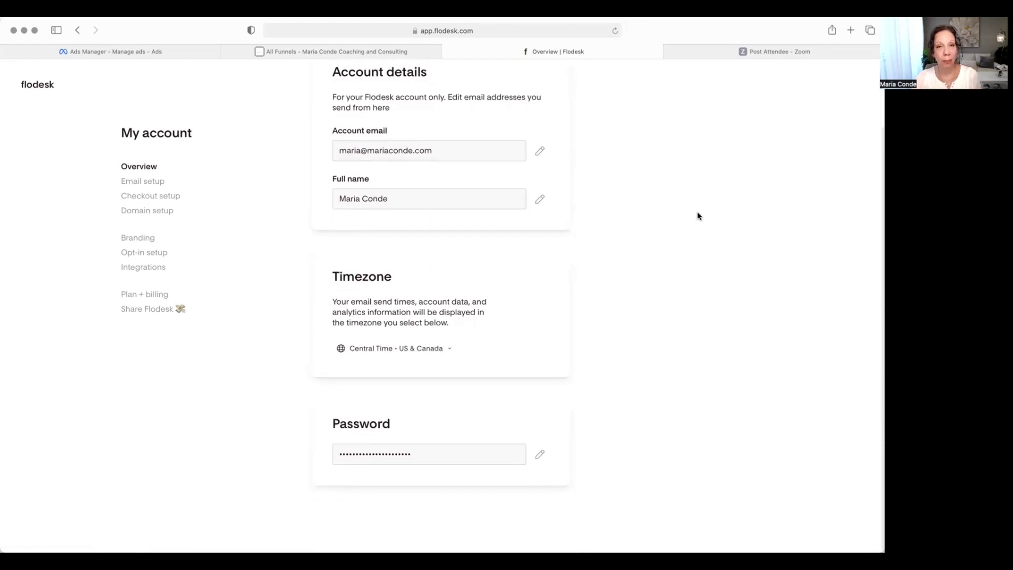
pyautogui.scroll(2, 697, 216)
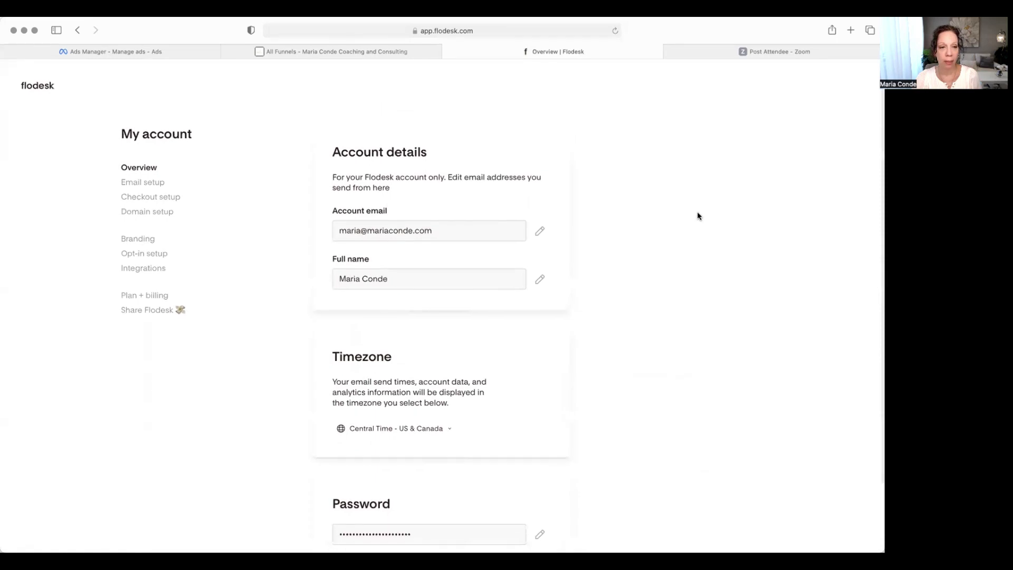
# View the sending addresses in the email setup, followed by the domain verification settings.
pyautogui.click(148, 182)
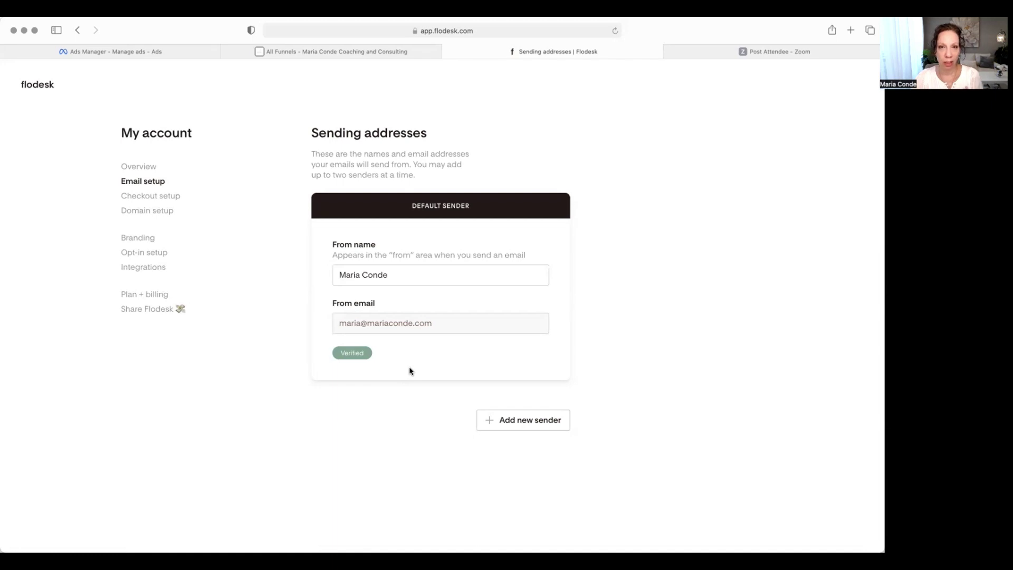
pyautogui.click(162, 216)
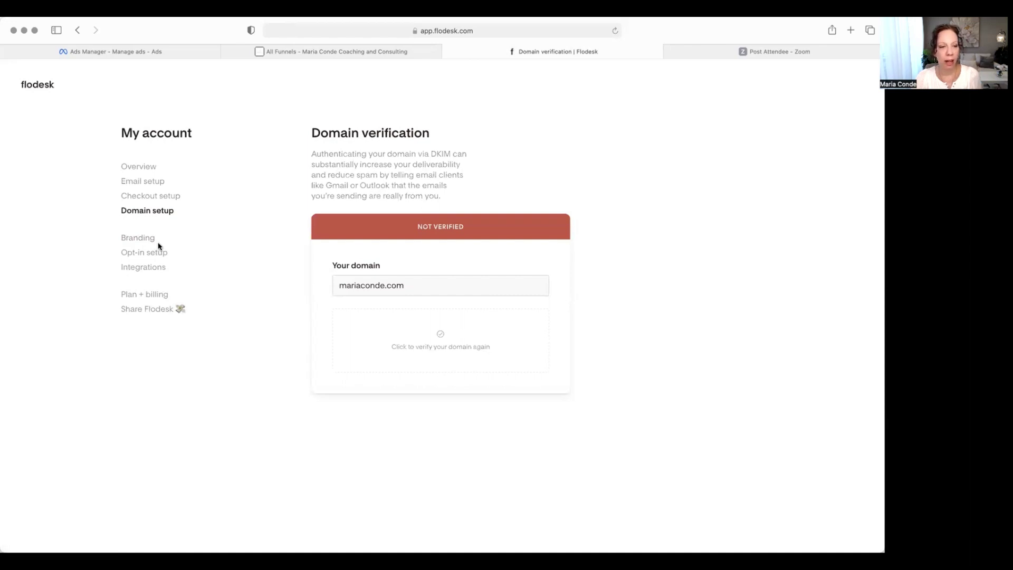
# Open the branding settings and review the logo, brand colors, fonts, company details, social links and footer option.
pyautogui.click(140, 238)
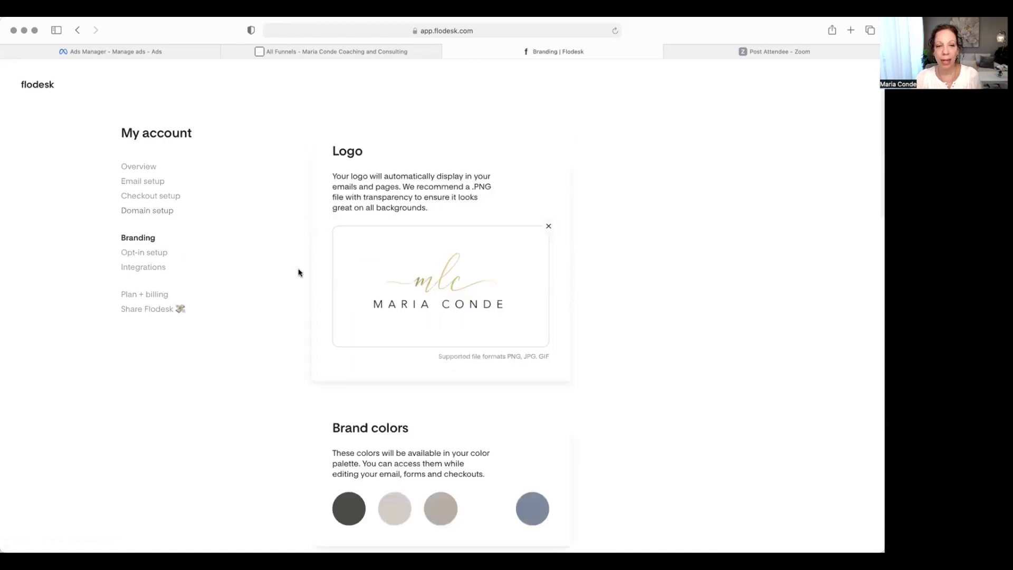
pyautogui.scroll(-4, 307, 270)
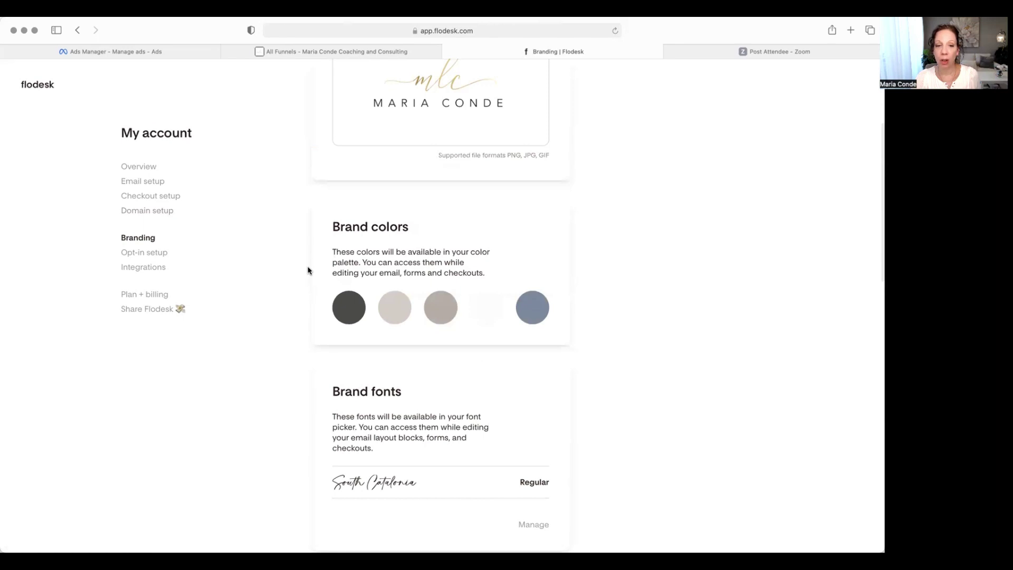
pyautogui.scroll(-2, 307, 270)
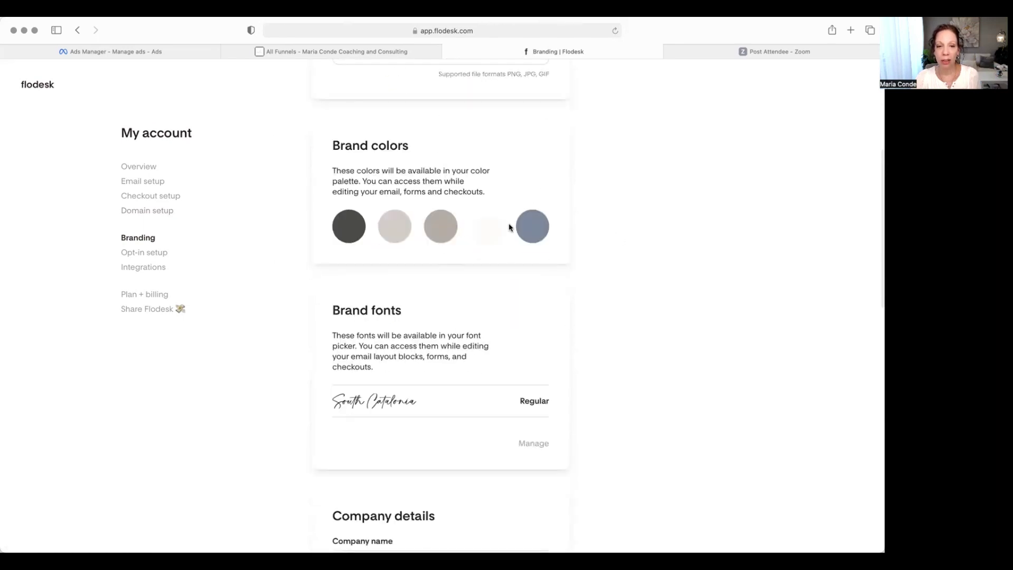
pyautogui.scroll(-5, 312, 267)
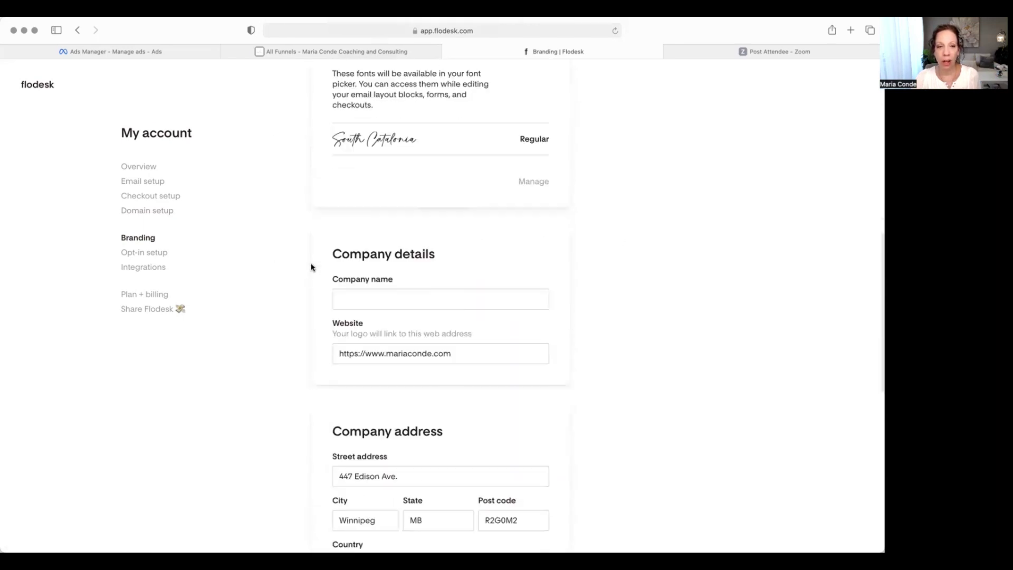
pyautogui.scroll(2, 333, 197)
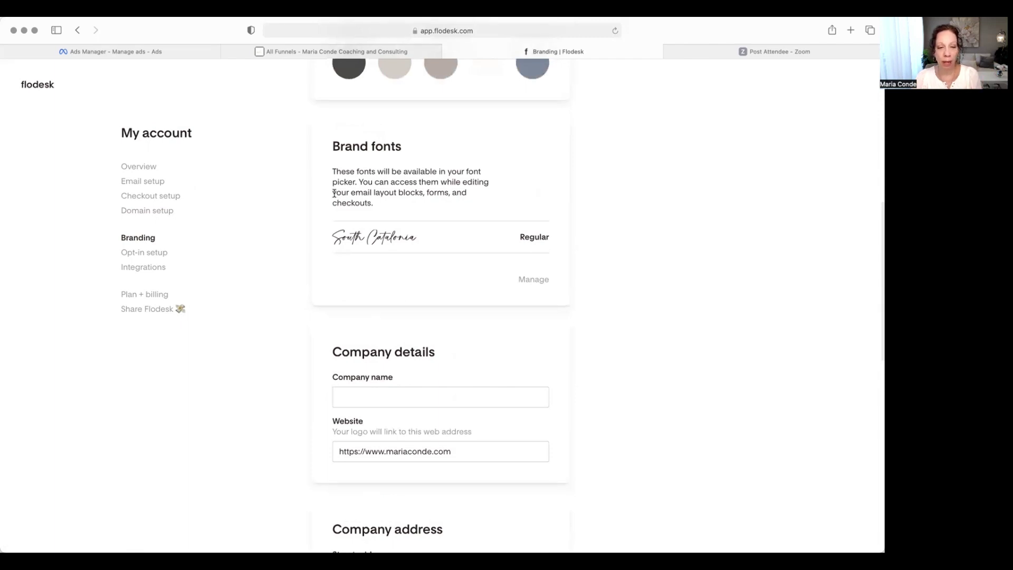
pyautogui.scroll(-5, 333, 194)
pyautogui.scroll(-5, 334, 197)
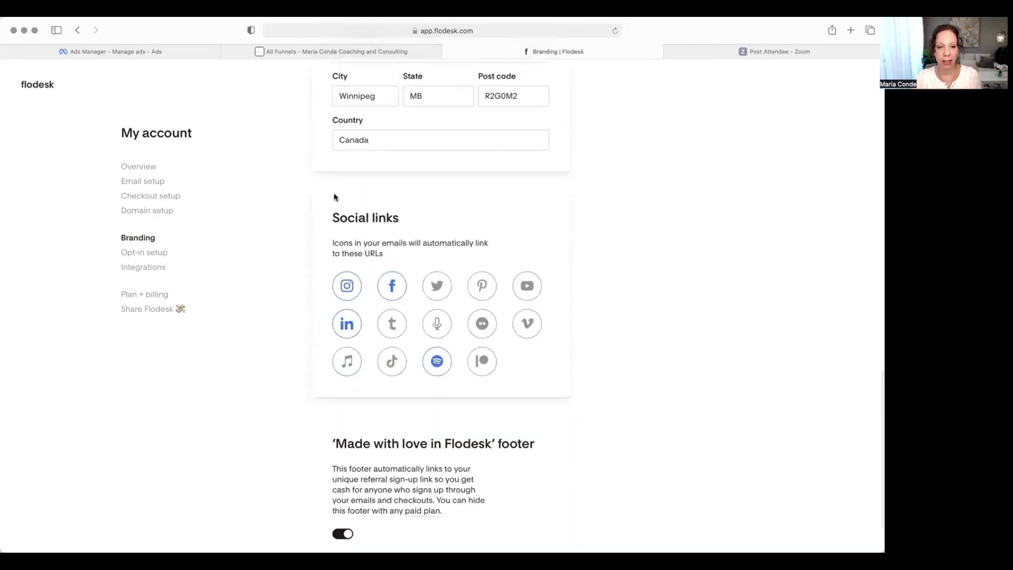
pyautogui.scroll(1, 334, 196)
pyautogui.scroll(-2, 335, 197)
pyautogui.scroll(-1, 333, 194)
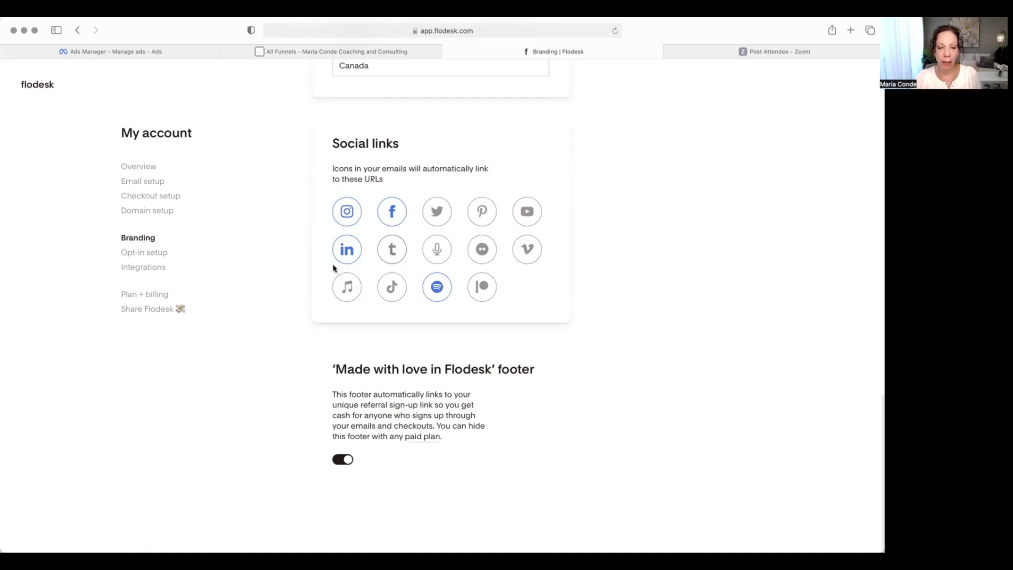
pyautogui.scroll(1, 325, 322)
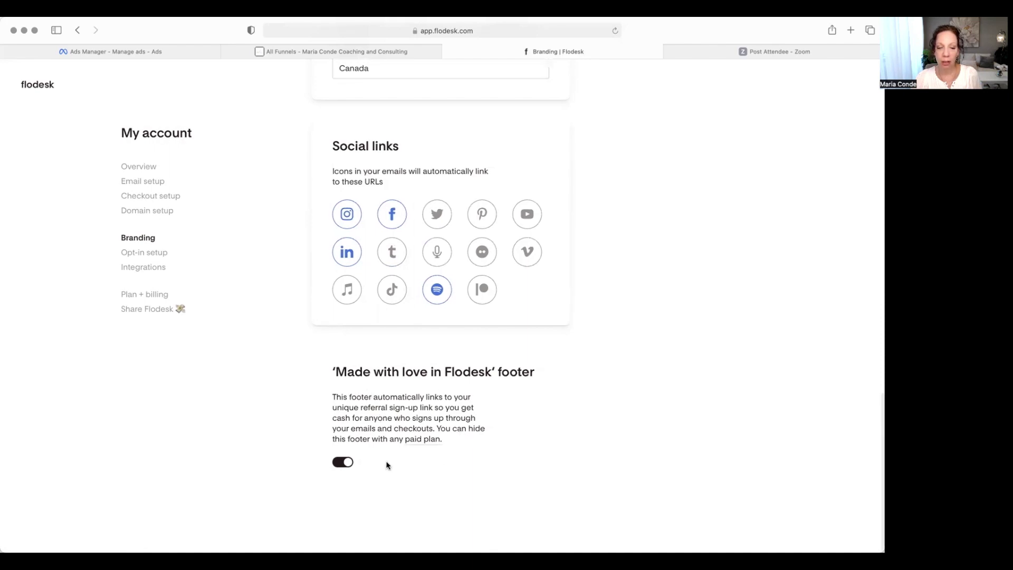
# Switch the 'Made with love in Flodesk' footer off and back on.
pyautogui.click(343, 463)
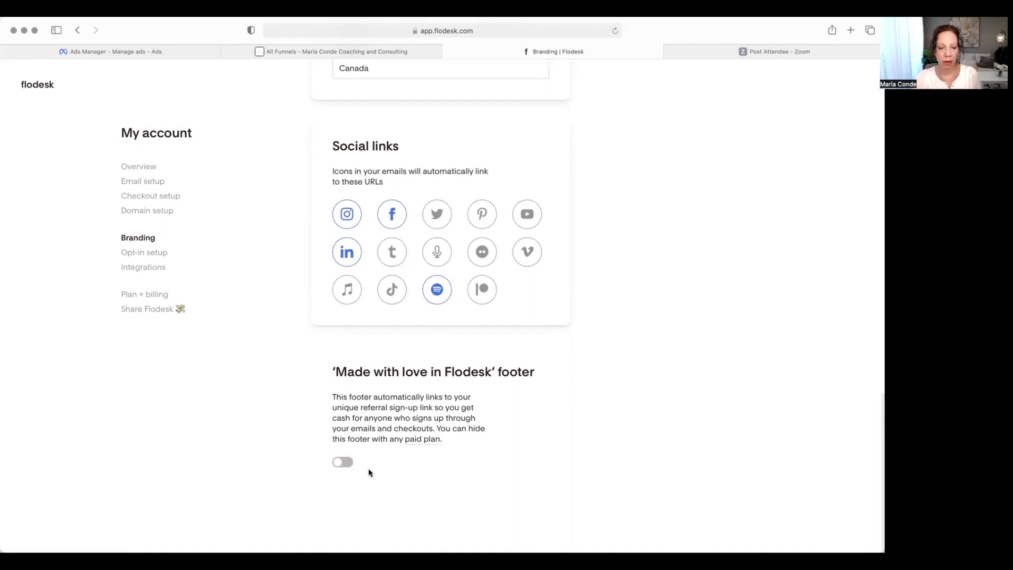
pyautogui.click(348, 464)
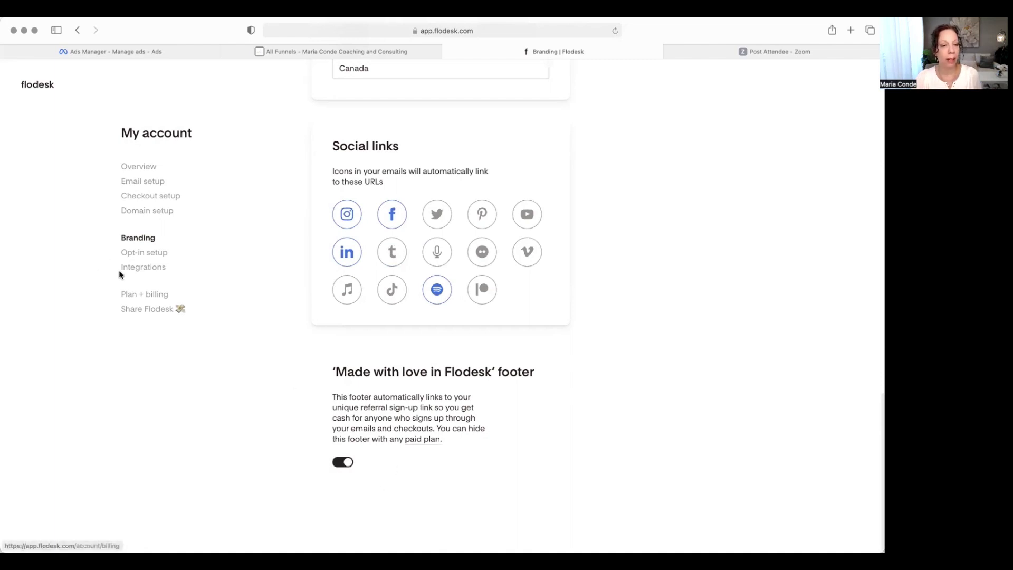
# Open the opt-in setup and review the double opt-in email, thank you page and preferences page sections.
pyautogui.click(148, 255)
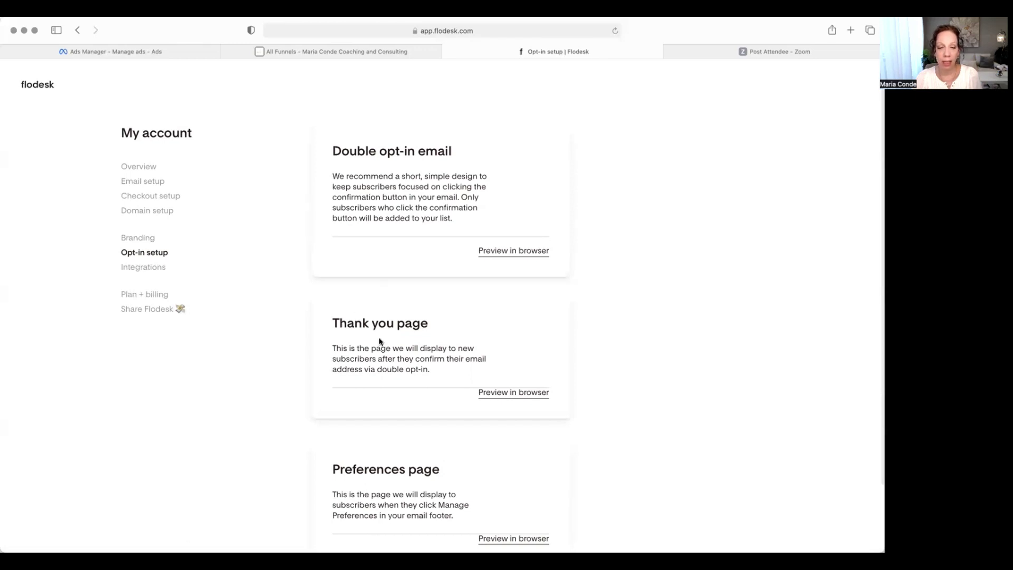
pyautogui.scroll(-3, 380, 341)
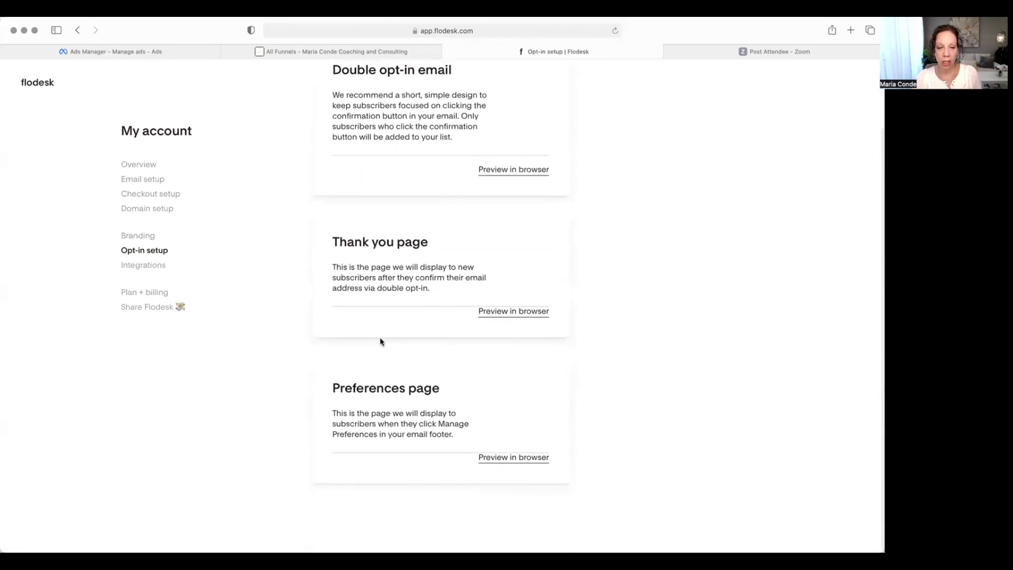
pyautogui.scroll(3, 380, 341)
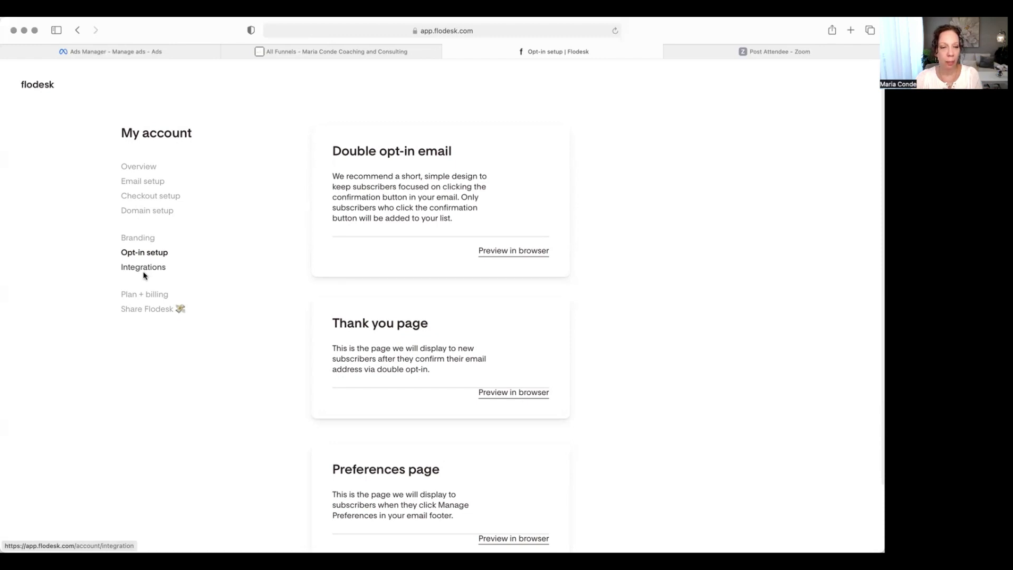
# Open the integrations settings and examine the API, Instagram, Pabbly Connect, Shopify and Zapier options, including the top Zaps.
pyautogui.click(143, 268)
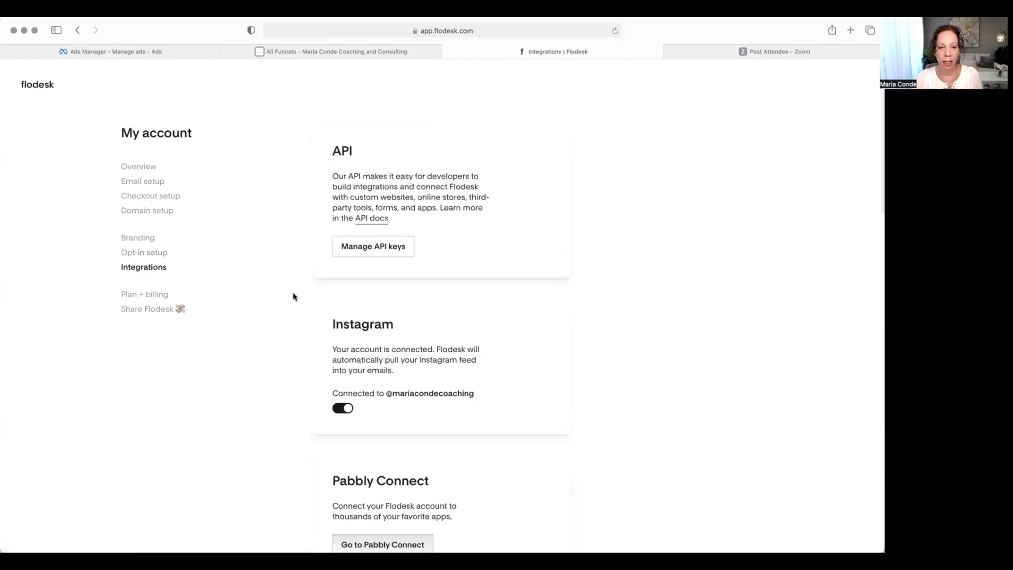
pyautogui.scroll(-5, 293, 297)
pyautogui.scroll(-1, 293, 296)
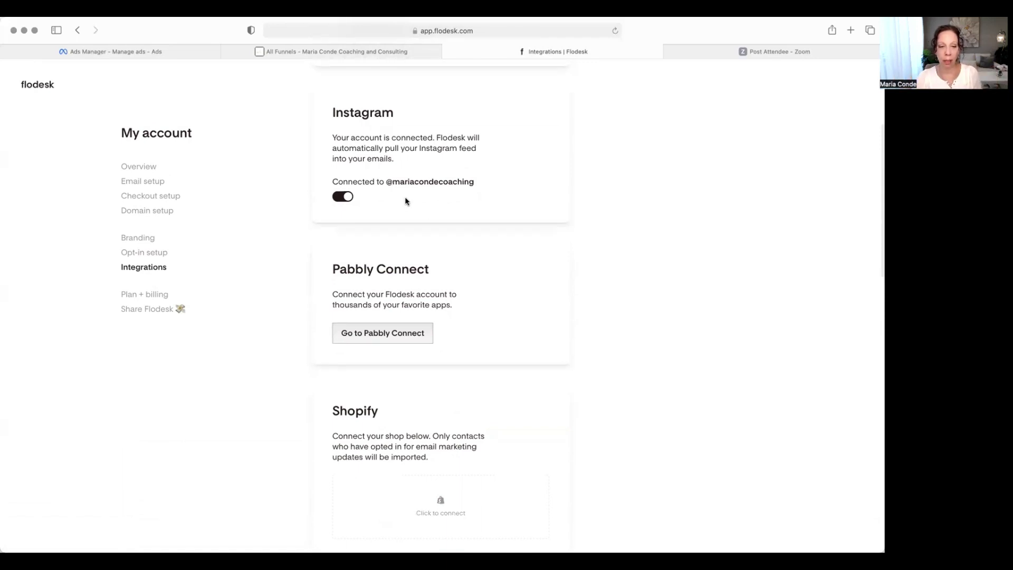
pyautogui.scroll(-1, 486, 330)
pyautogui.scroll(-3, 486, 330)
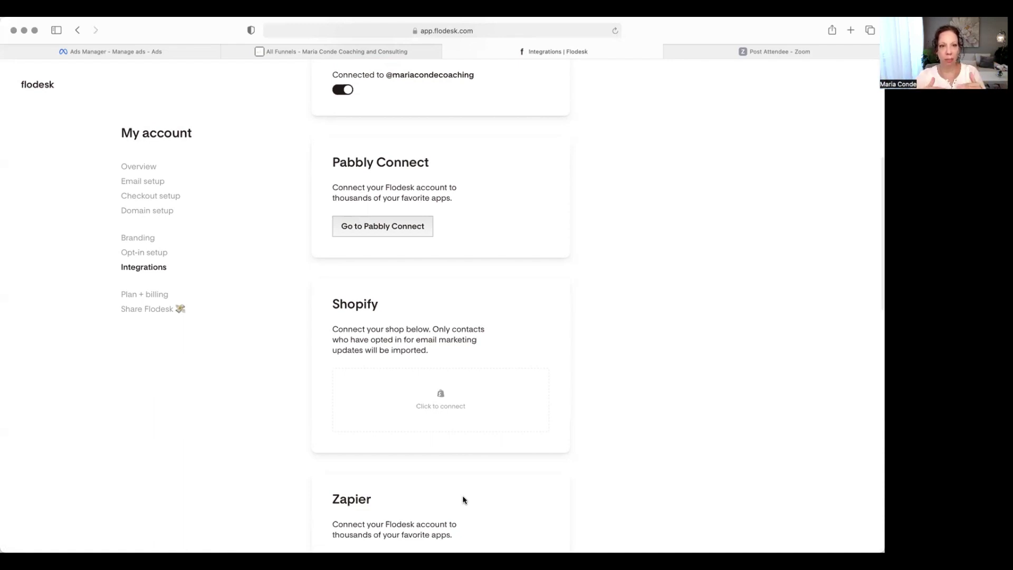
pyautogui.scroll(1, 472, 486)
pyautogui.scroll(-5, 472, 487)
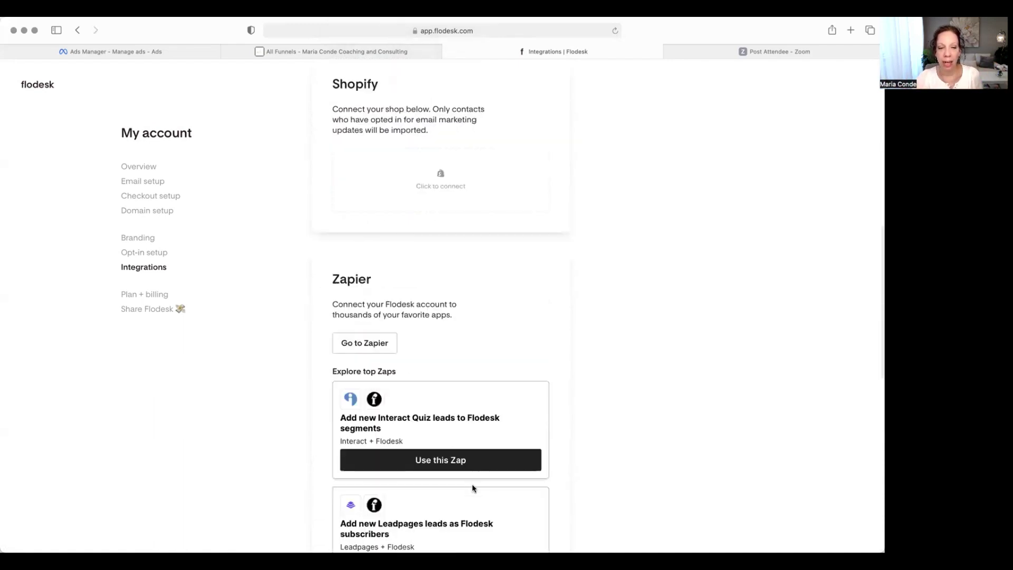
pyautogui.scroll(3, 473, 488)
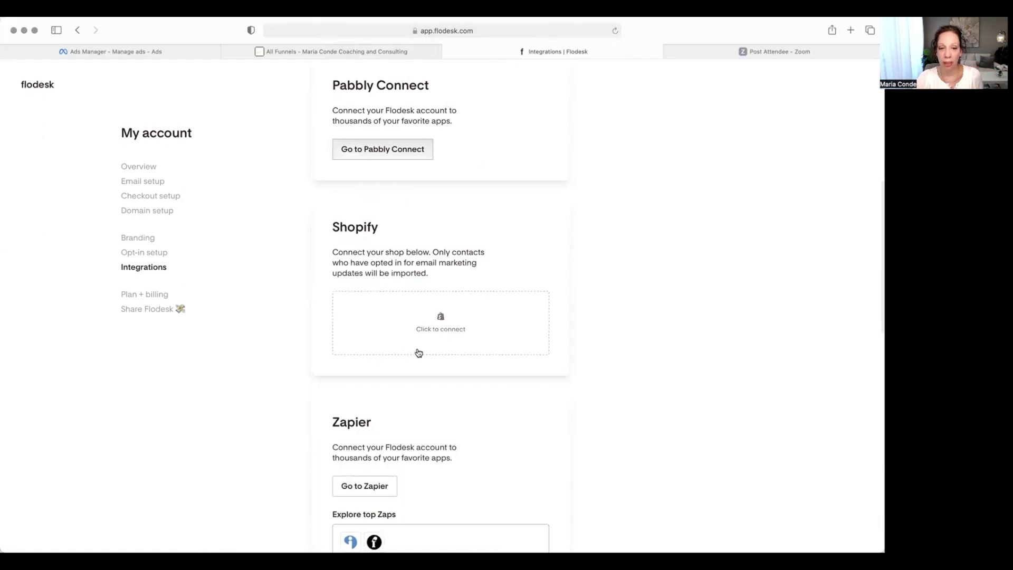
pyautogui.scroll(-5, 535, 397)
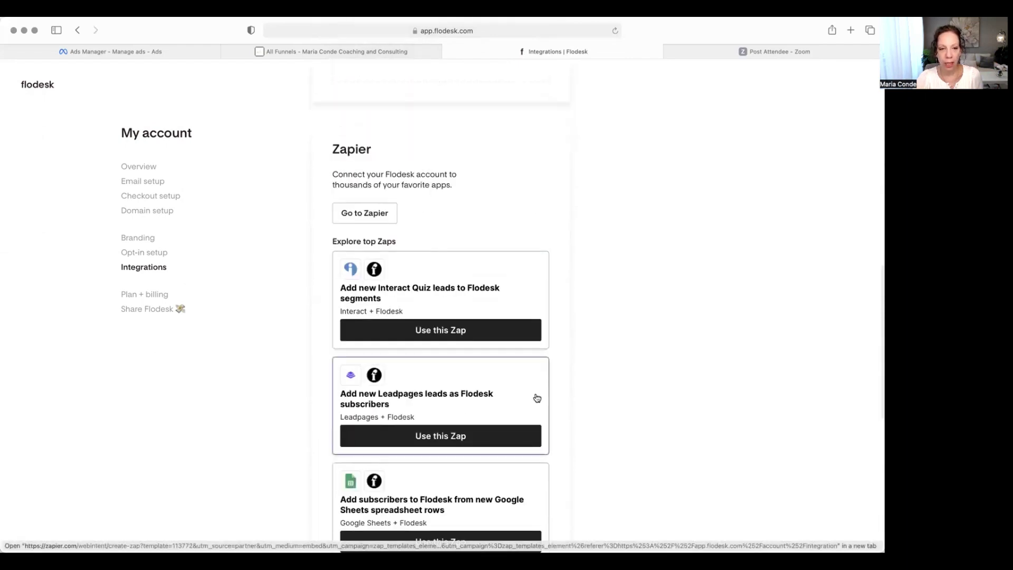
pyautogui.scroll(4, 535, 397)
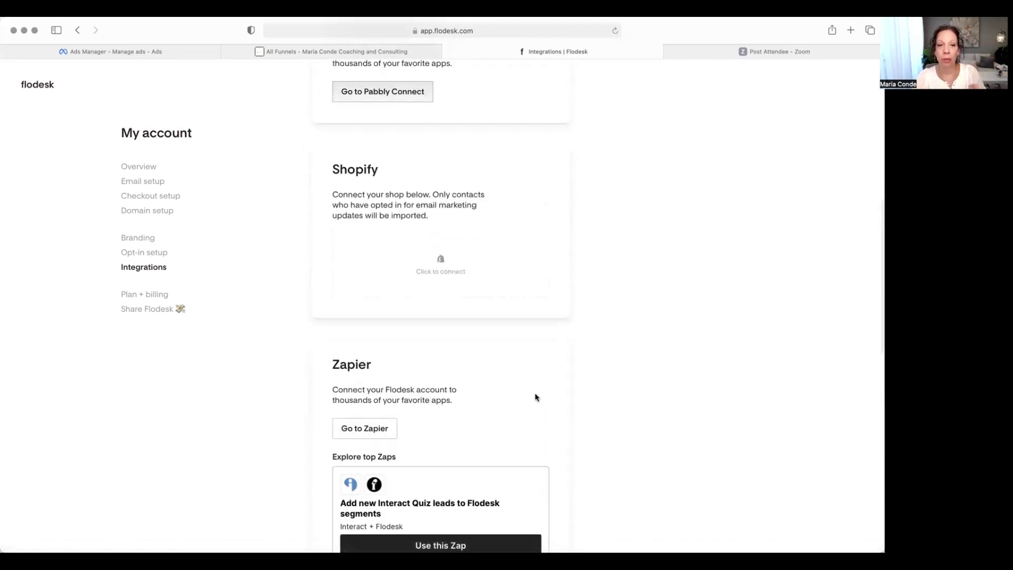
pyautogui.scroll(-6, 535, 398)
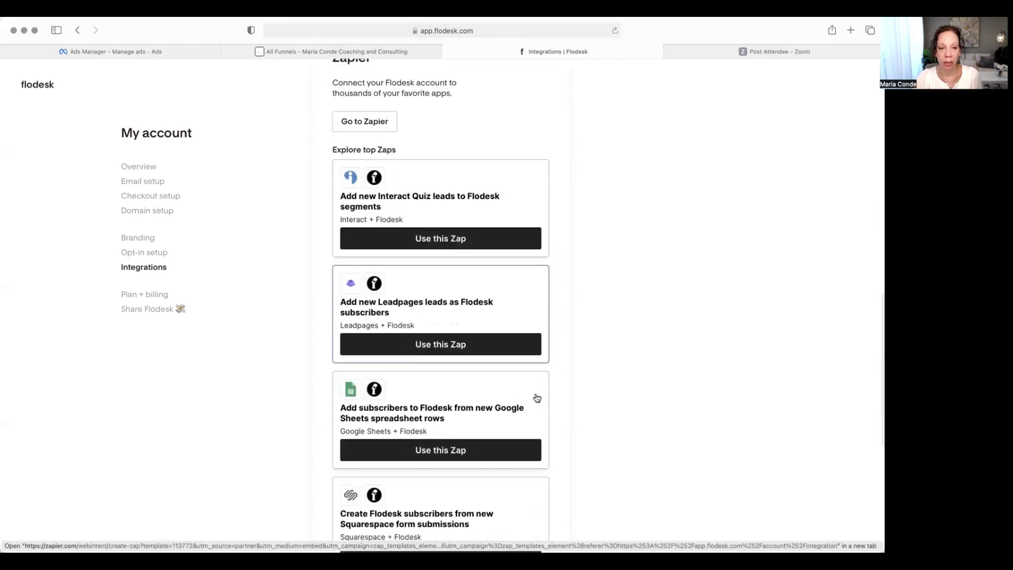
pyautogui.scroll(-7, 536, 397)
pyautogui.scroll(9, 536, 397)
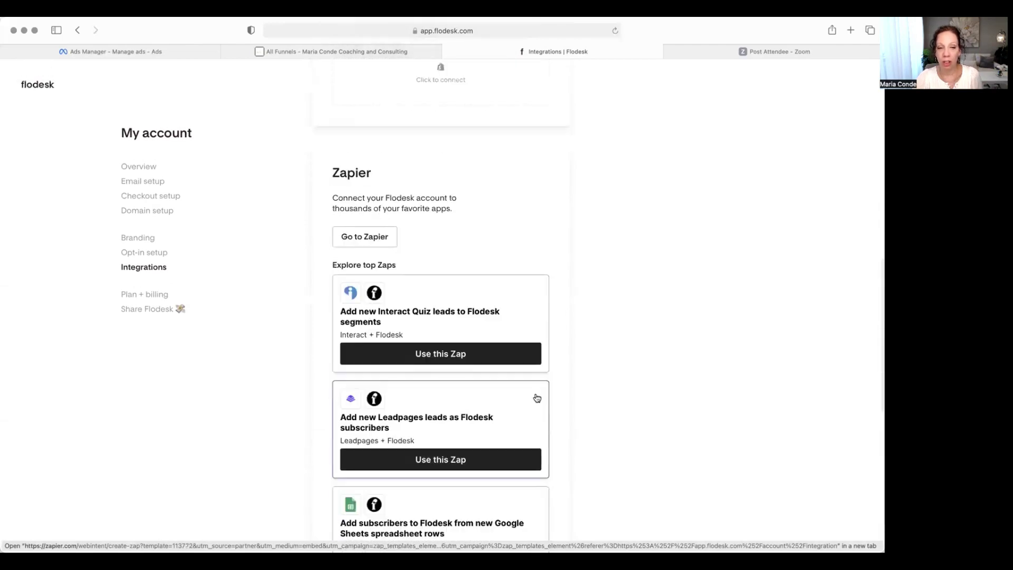
pyautogui.scroll(-4, 536, 398)
pyautogui.scroll(12, 541, 400)
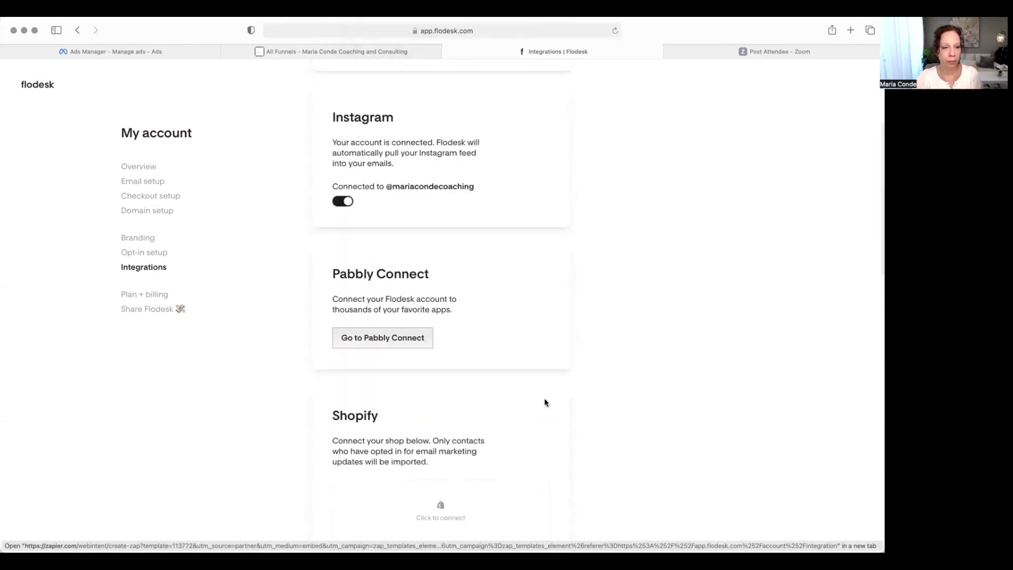
# Open the plan and billing settings and review the Checkout upgrade, current plan, payment details and invoices.
pyautogui.click(133, 296)
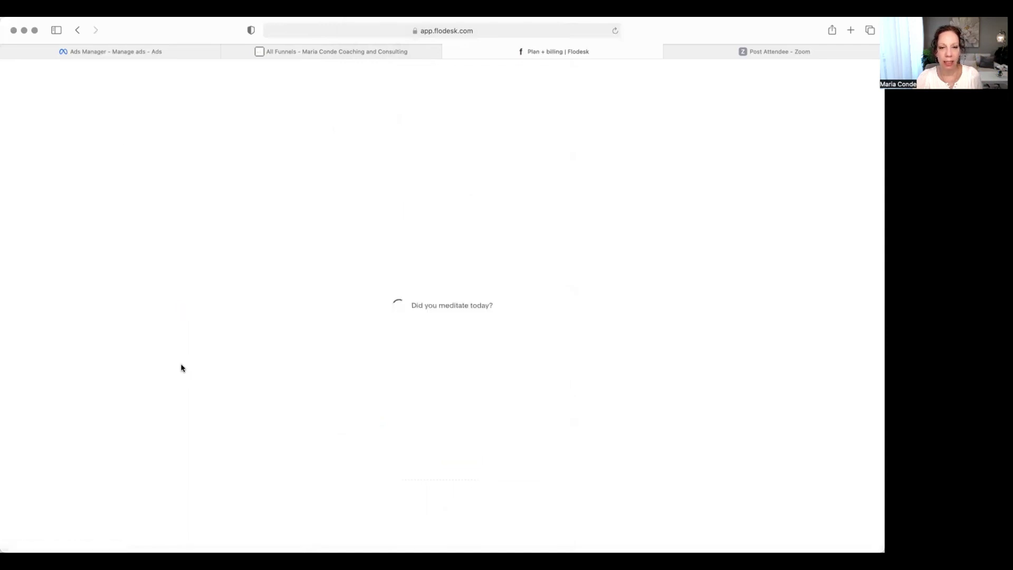
pyautogui.scroll(-4, 221, 345)
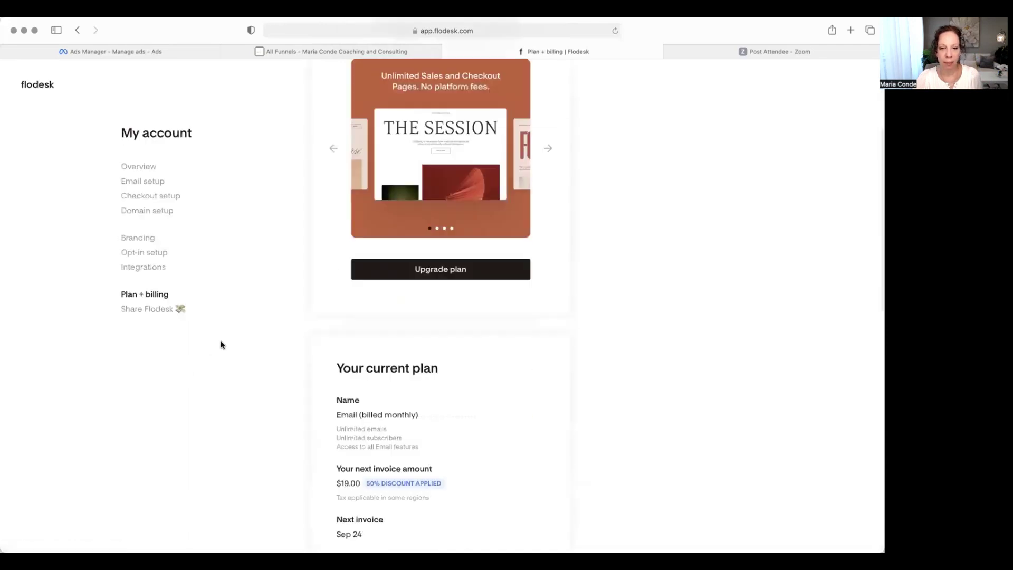
pyautogui.scroll(-2, 221, 345)
pyautogui.scroll(5, 221, 345)
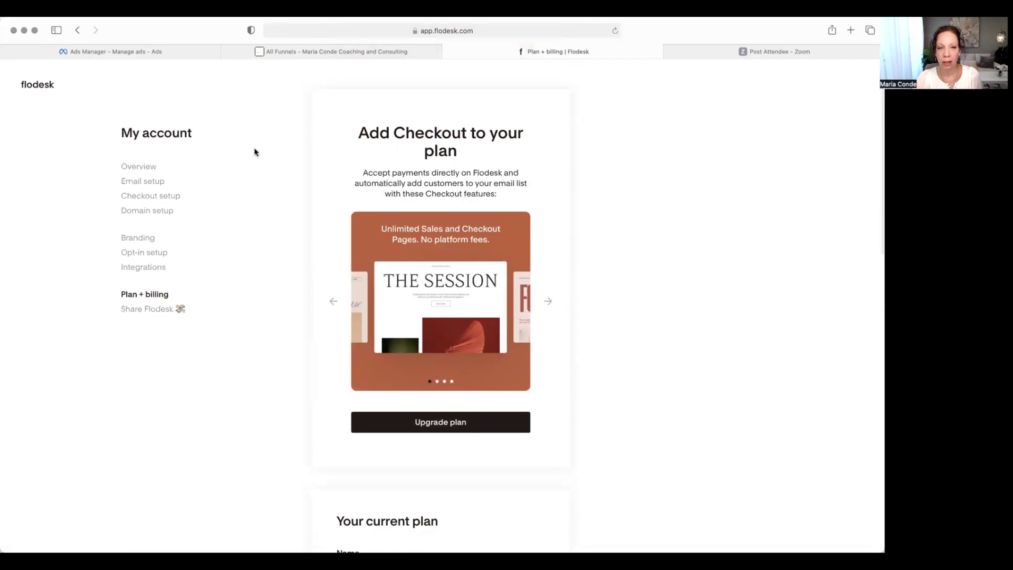
pyautogui.scroll(-5, 229, 212)
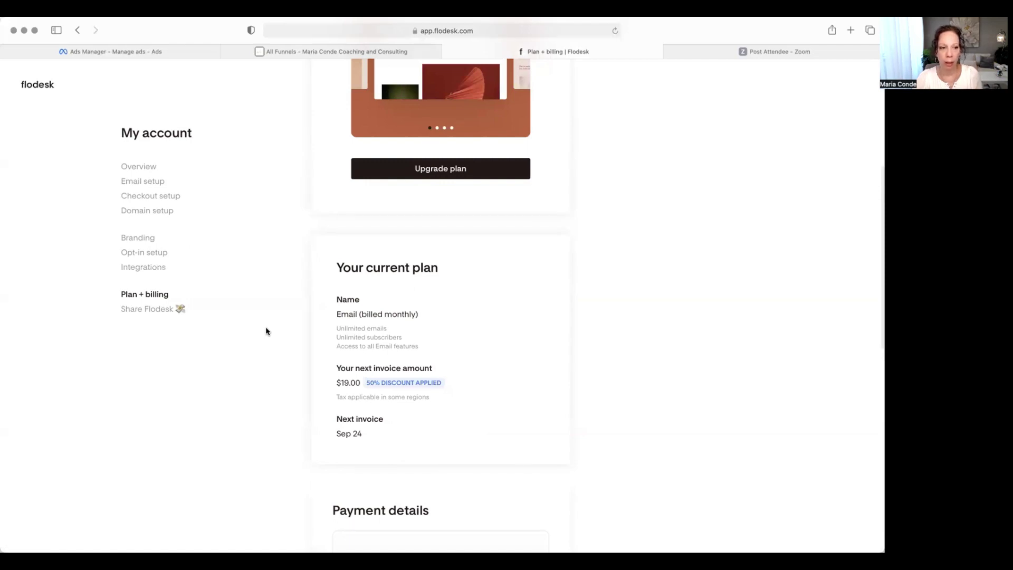
pyautogui.scroll(-5, 279, 364)
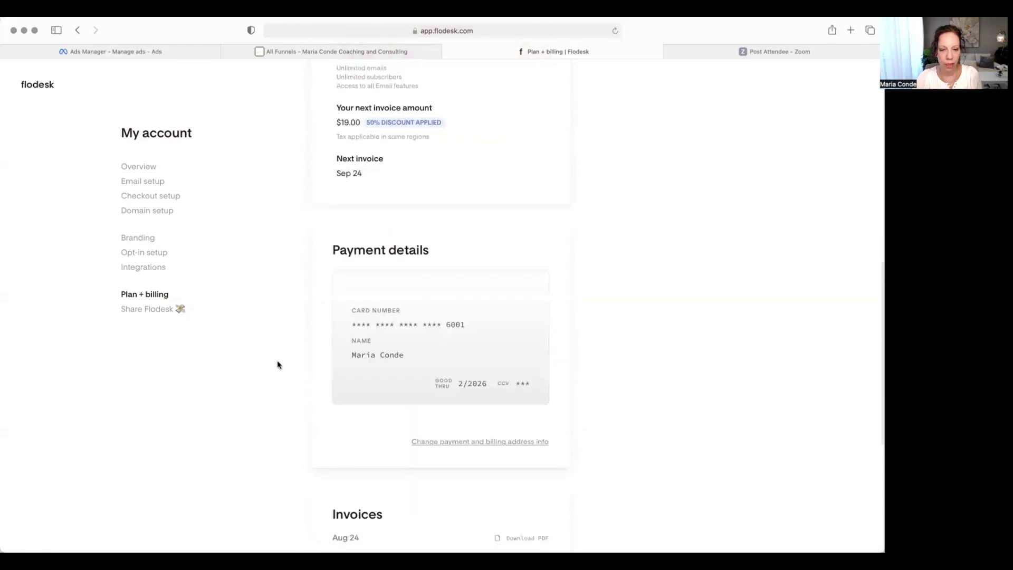
pyautogui.scroll(-5, 278, 364)
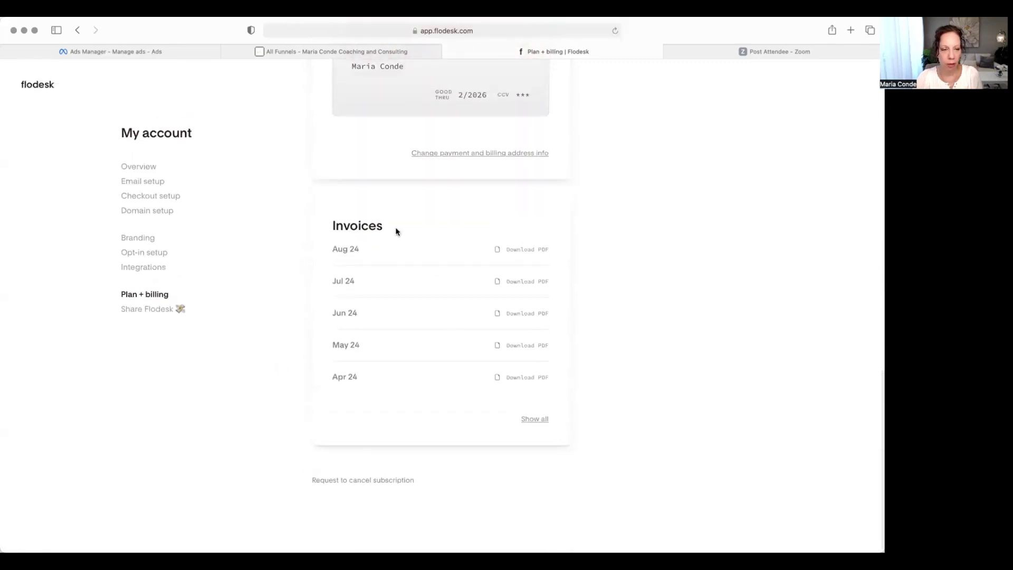
# Open the Share Flodesk page and review the affiliate link, success kit, earnings and referral analytics.
pyautogui.click(150, 309)
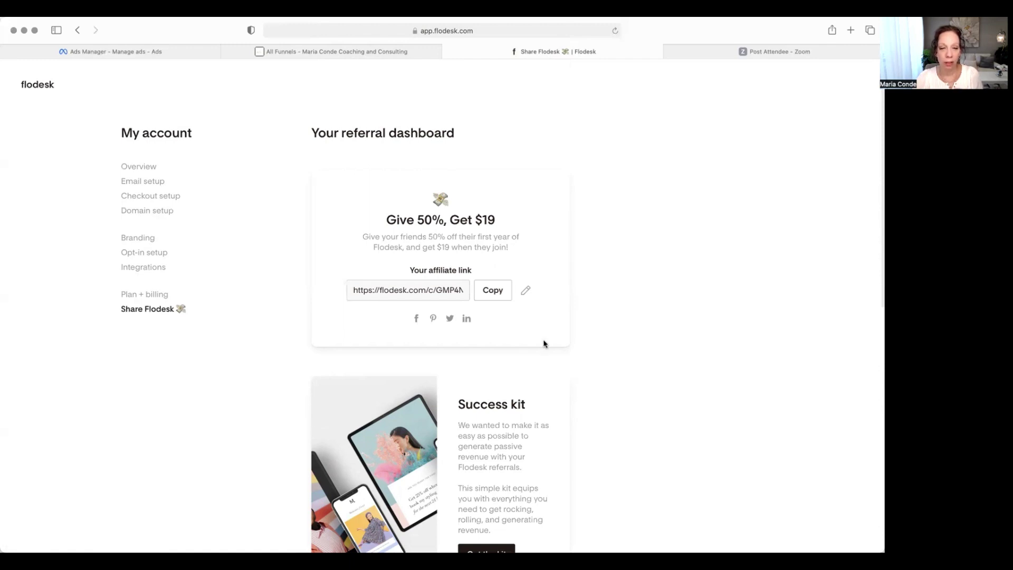
pyautogui.scroll(-10, 510, 353)
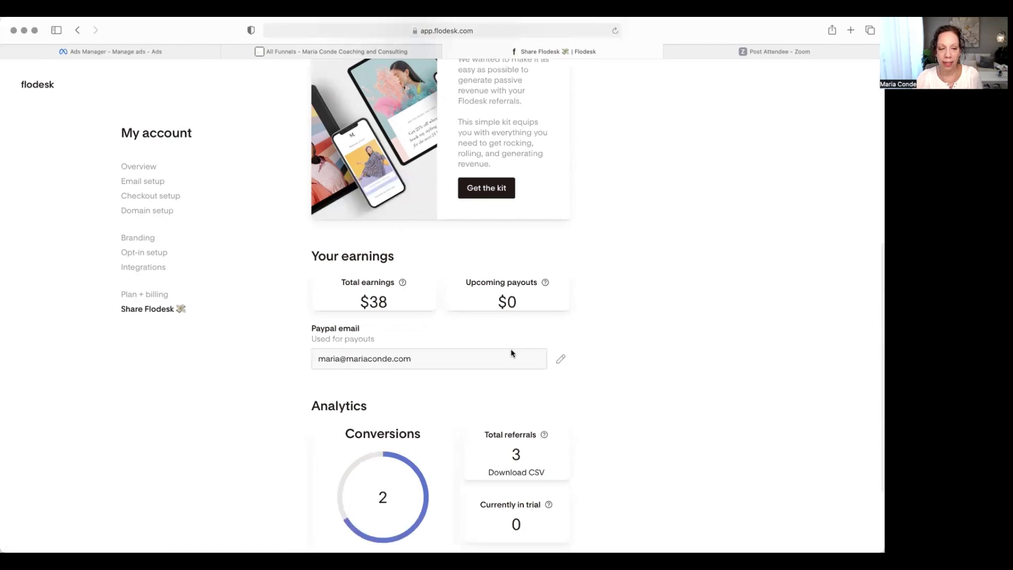
pyautogui.scroll(-3, 511, 352)
pyautogui.scroll(13, 510, 353)
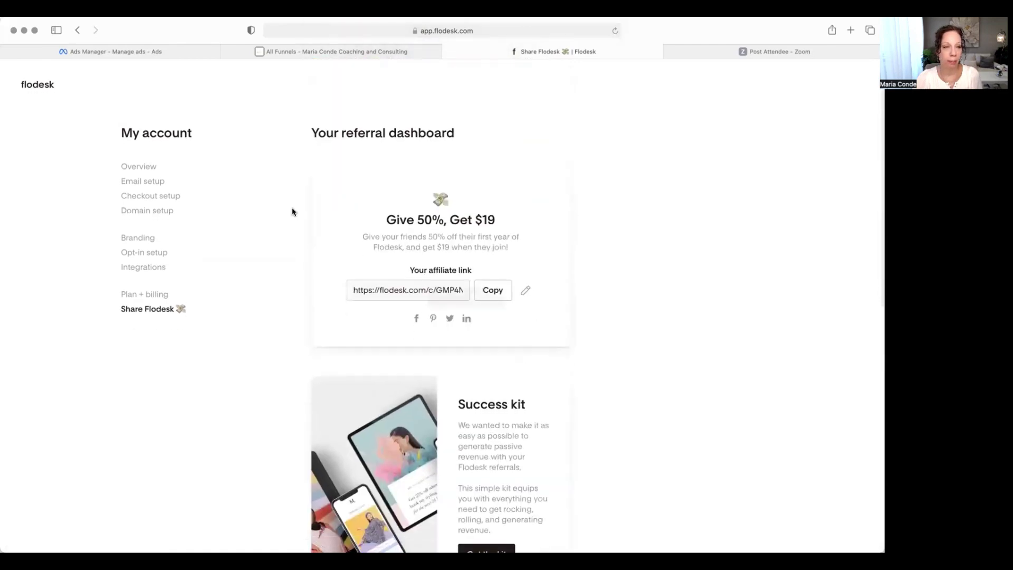
# Leave the account settings, visit the emails overview, and look through the existing forms.
pyautogui.click(135, 168)
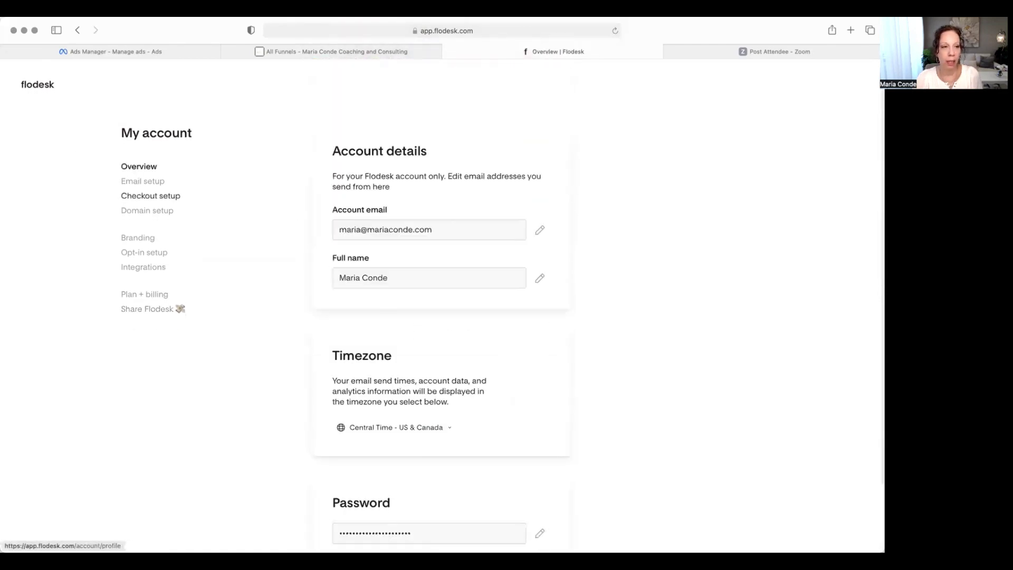
pyautogui.click(46, 89)
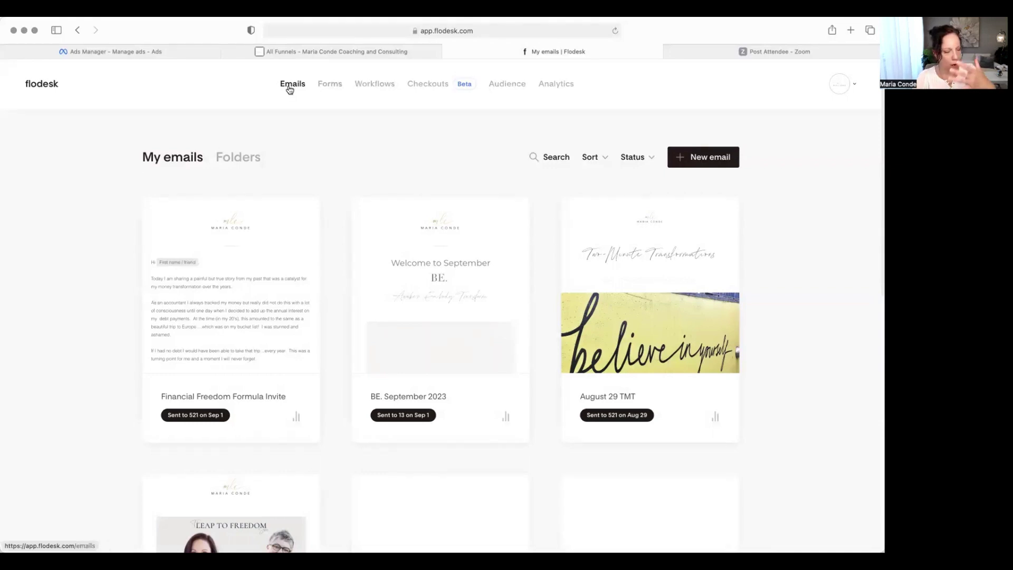
pyautogui.click(332, 86)
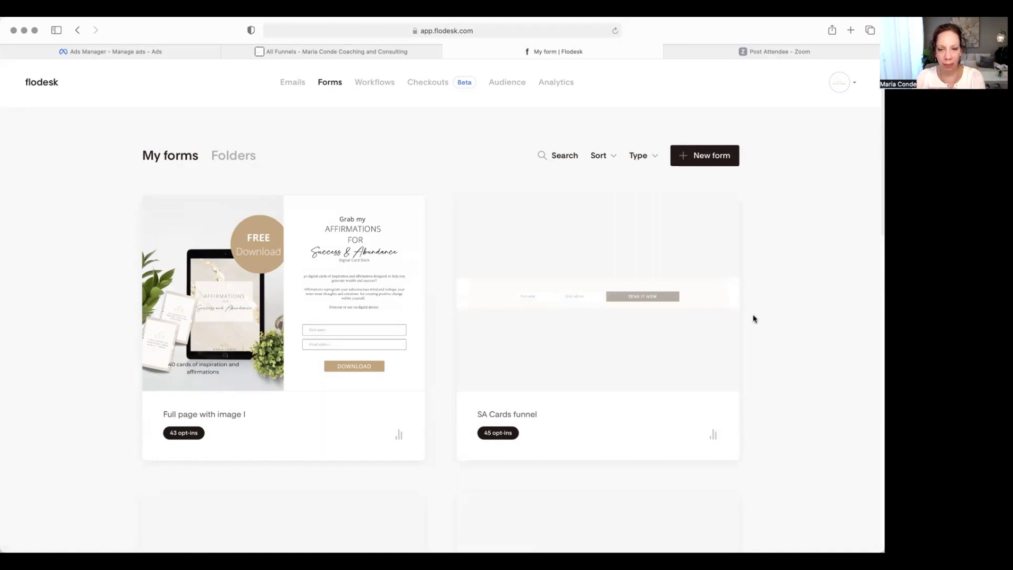
pyautogui.moveTo(653, 331)
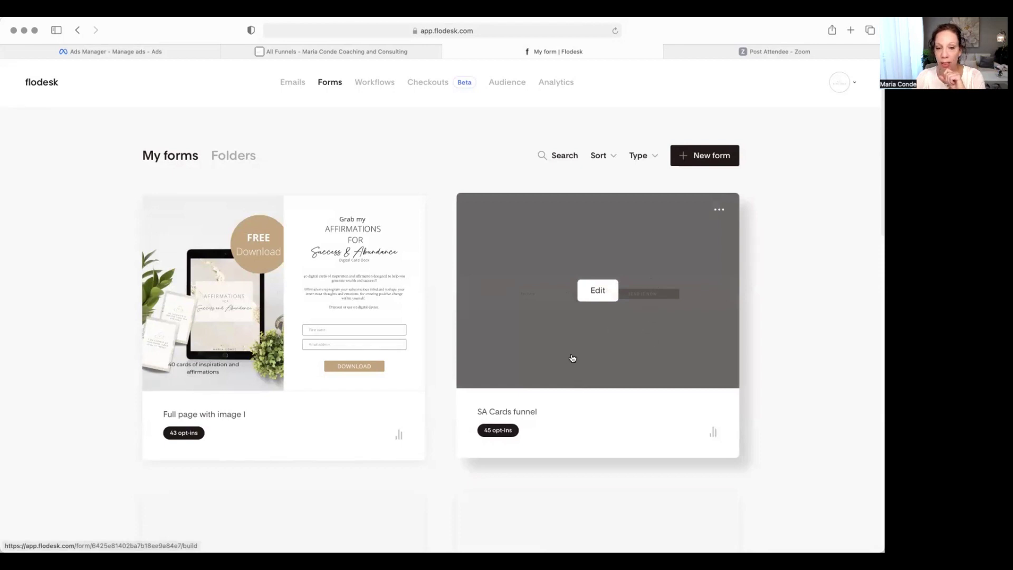
pyautogui.scroll(-6, 784, 334)
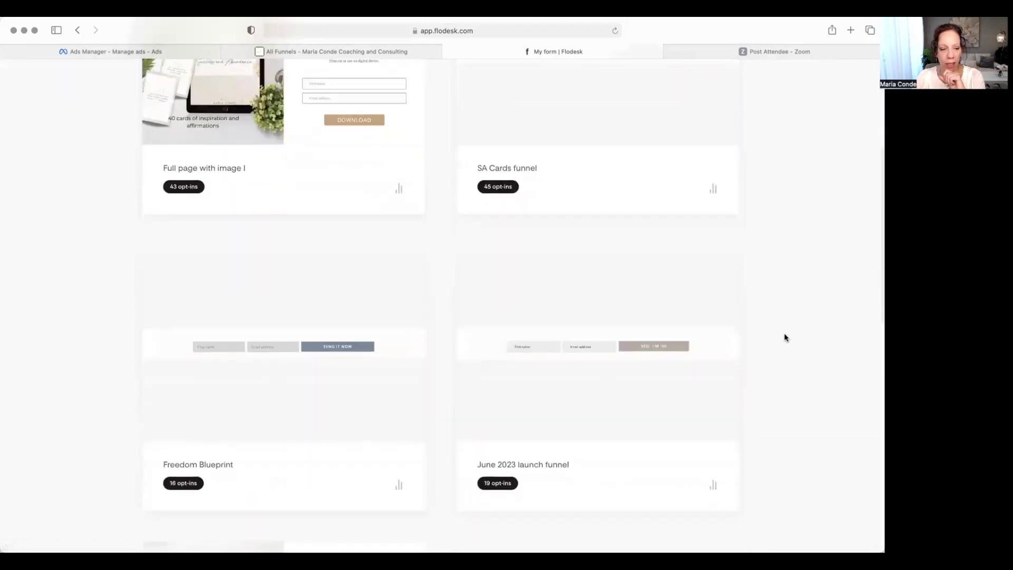
pyautogui.scroll(-4, 784, 338)
pyautogui.scroll(10, 784, 338)
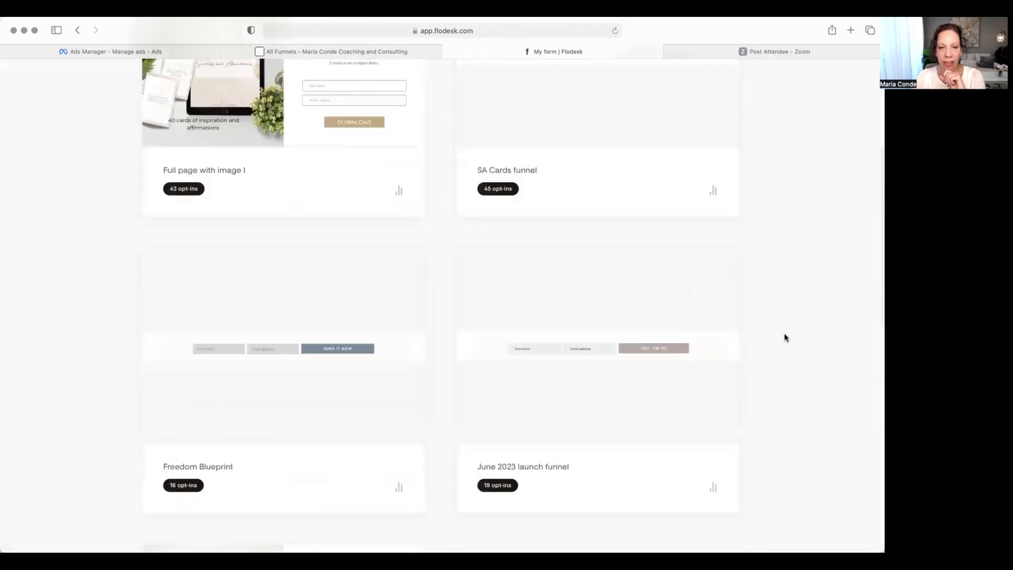
pyautogui.moveTo(644, 385)
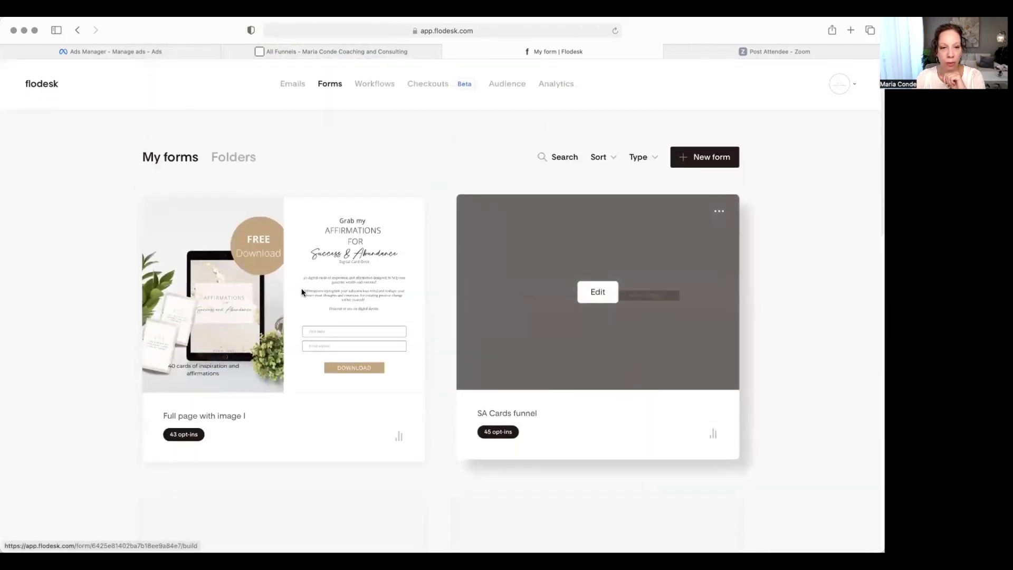
# Start a new form and compare the social form, full page, inline and popup template types.
pyautogui.moveTo(284, 293)
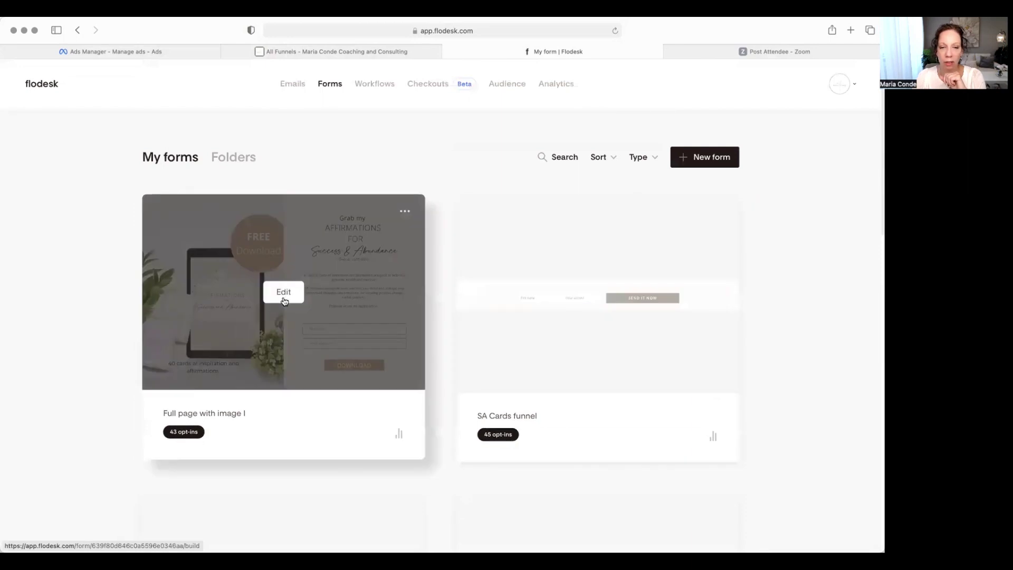
pyautogui.click(282, 298)
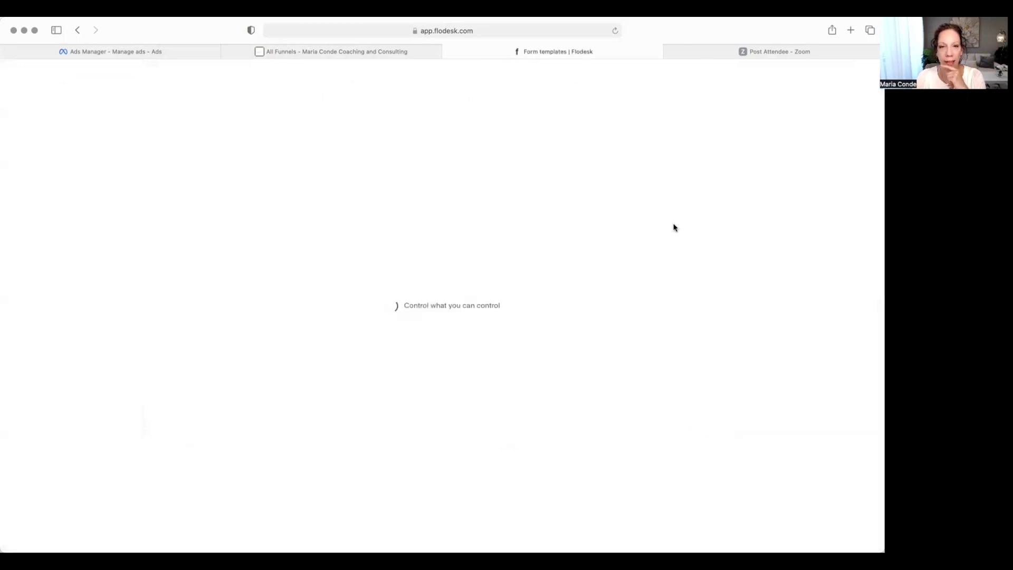
pyautogui.moveTo(526, 241)
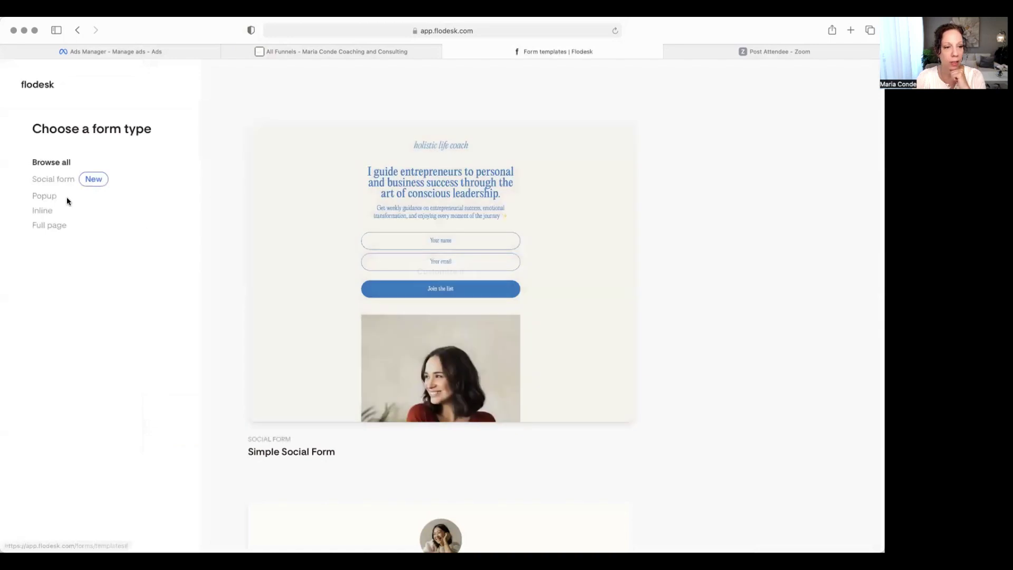
pyautogui.click(49, 182)
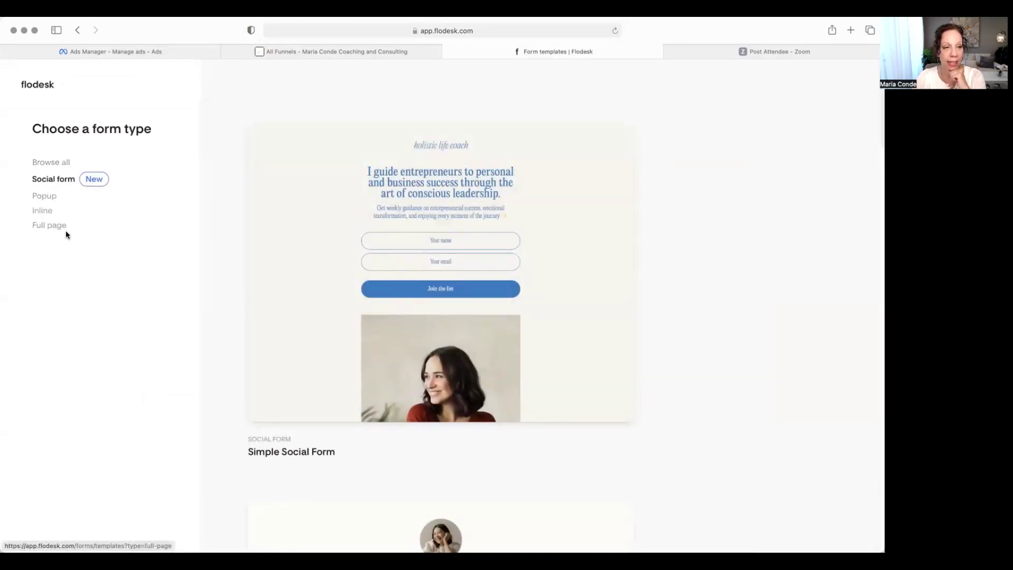
pyautogui.click(50, 226)
pyautogui.moveTo(359, 266)
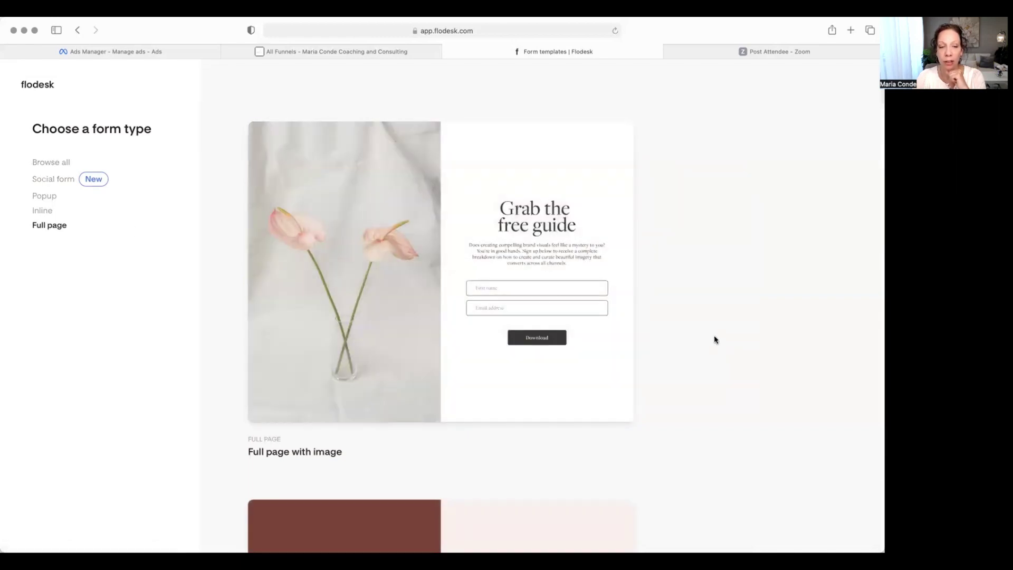
pyautogui.click(42, 211)
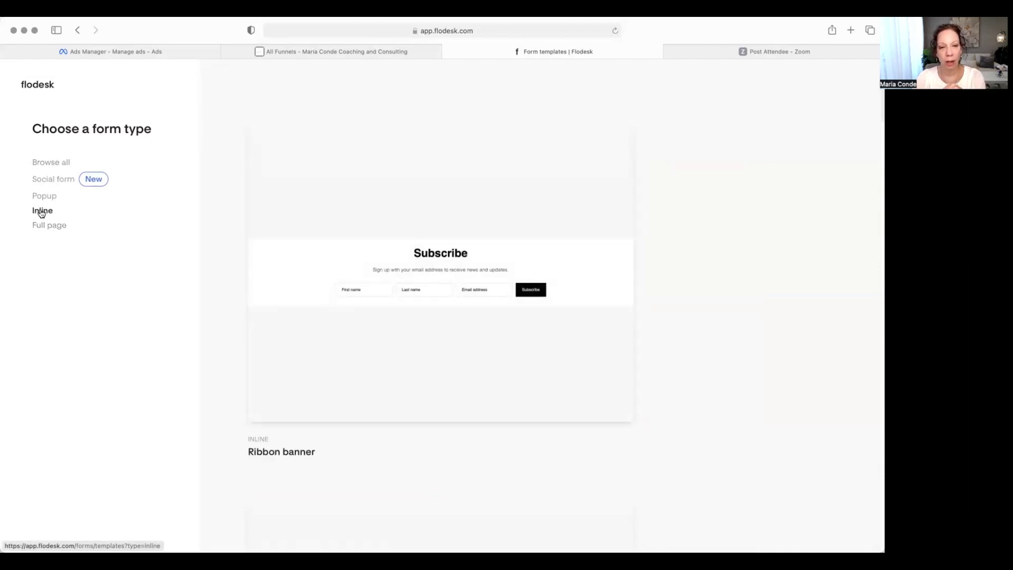
pyautogui.click(44, 197)
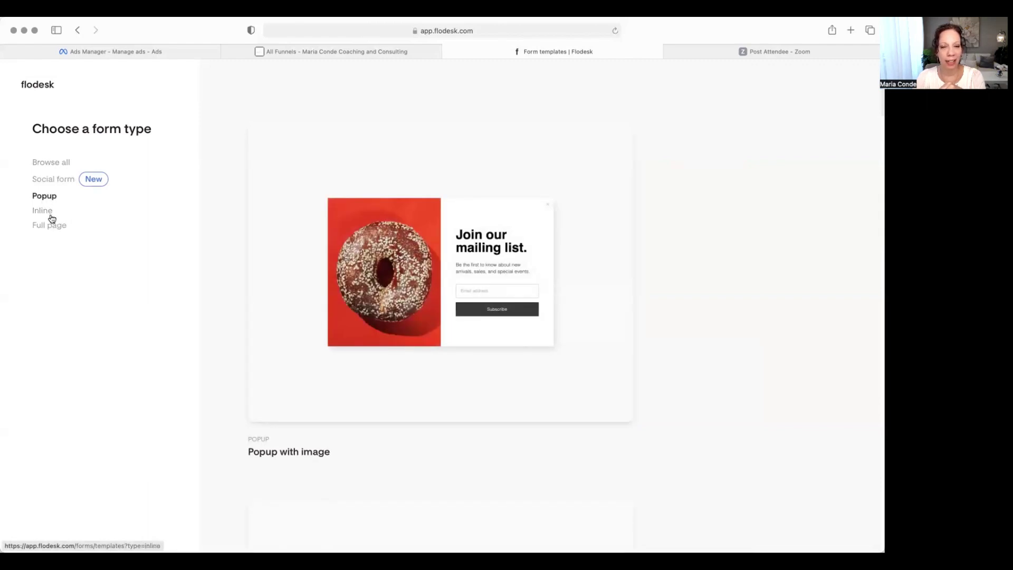
# Examine the social form templates, including the simple, freebie and contact designs.
pyautogui.click(58, 179)
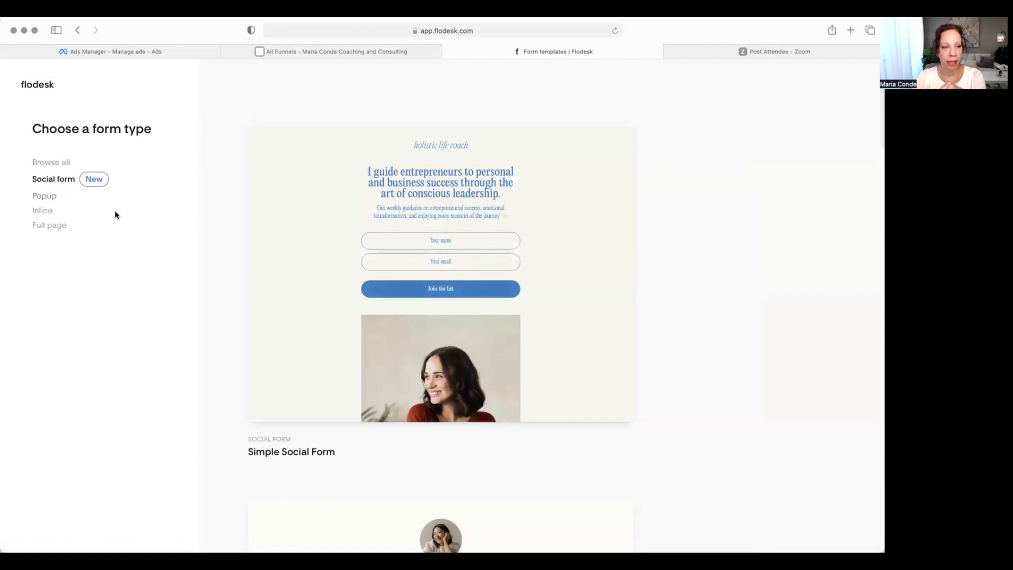
pyautogui.scroll(-5, 283, 235)
pyautogui.scroll(-1, 284, 238)
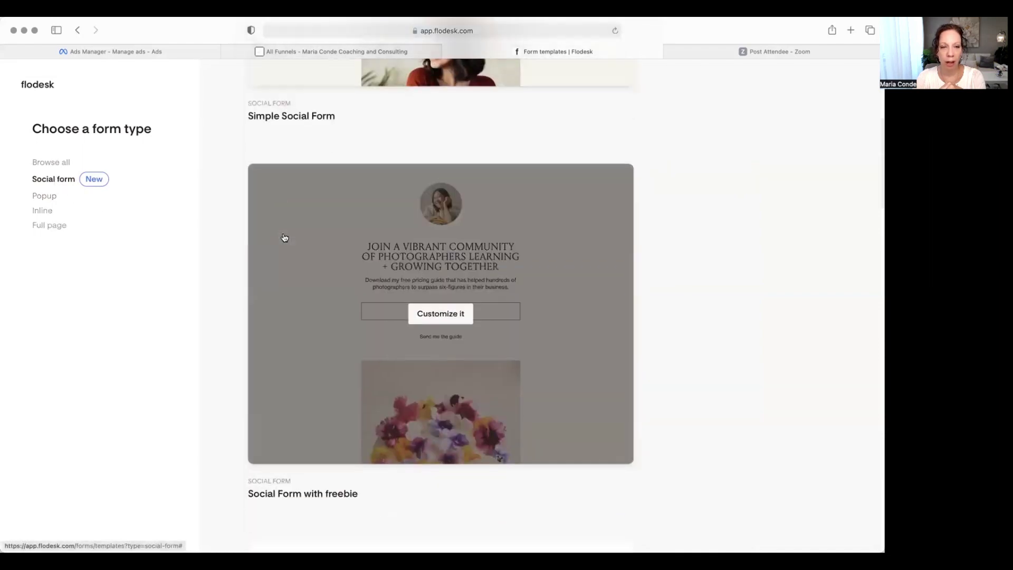
pyautogui.scroll(-2, 284, 237)
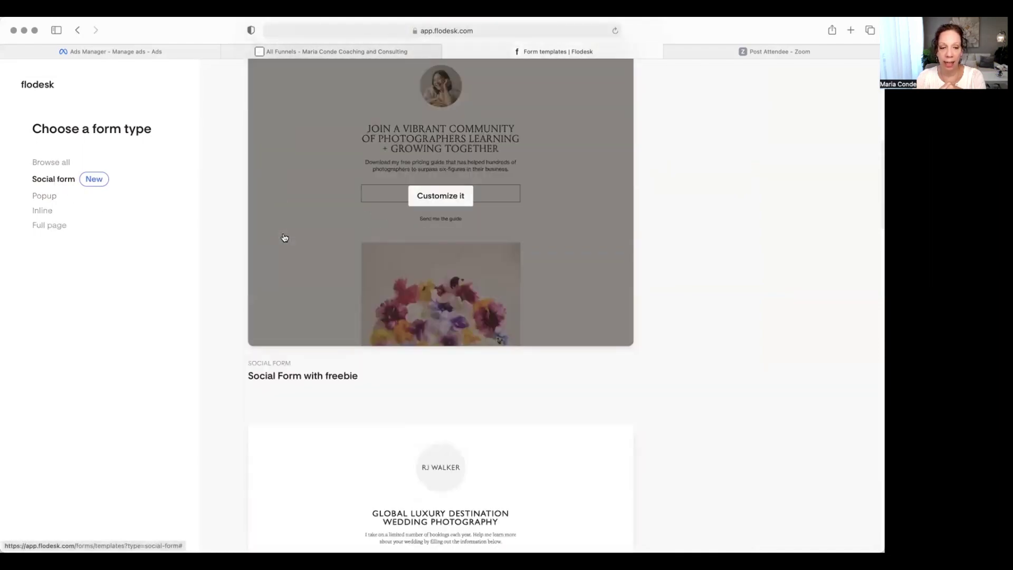
pyautogui.scroll(-3, 284, 237)
pyautogui.scroll(-3, 283, 238)
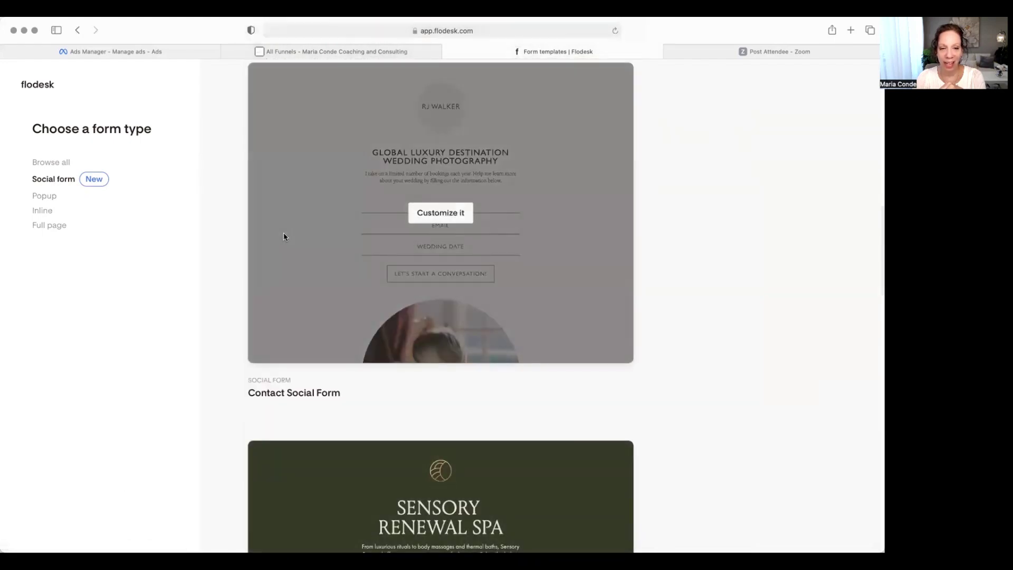
pyautogui.scroll(-4, 284, 237)
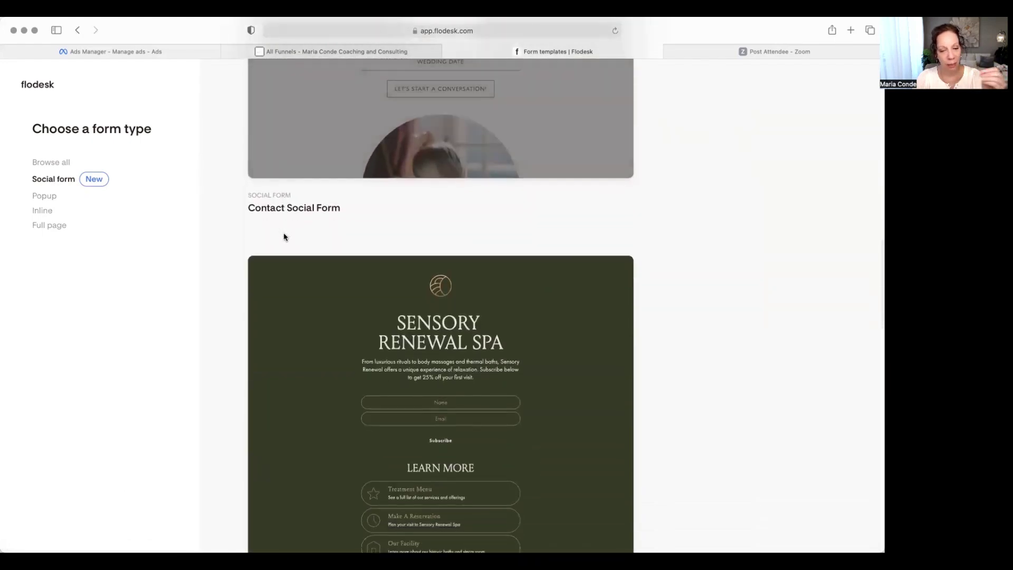
pyautogui.scroll(12, 284, 237)
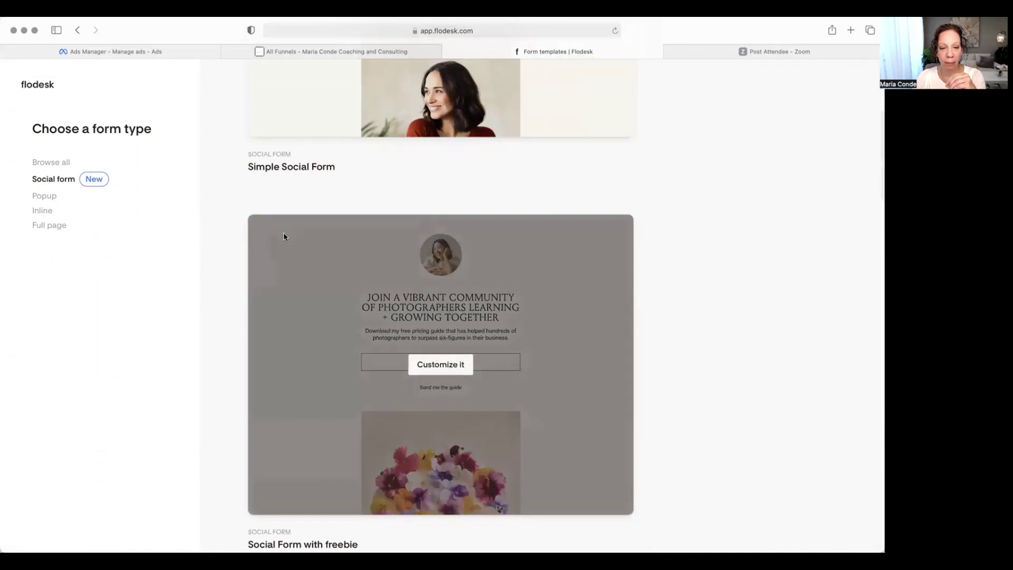
pyautogui.scroll(2, 284, 237)
pyautogui.scroll(3, 284, 238)
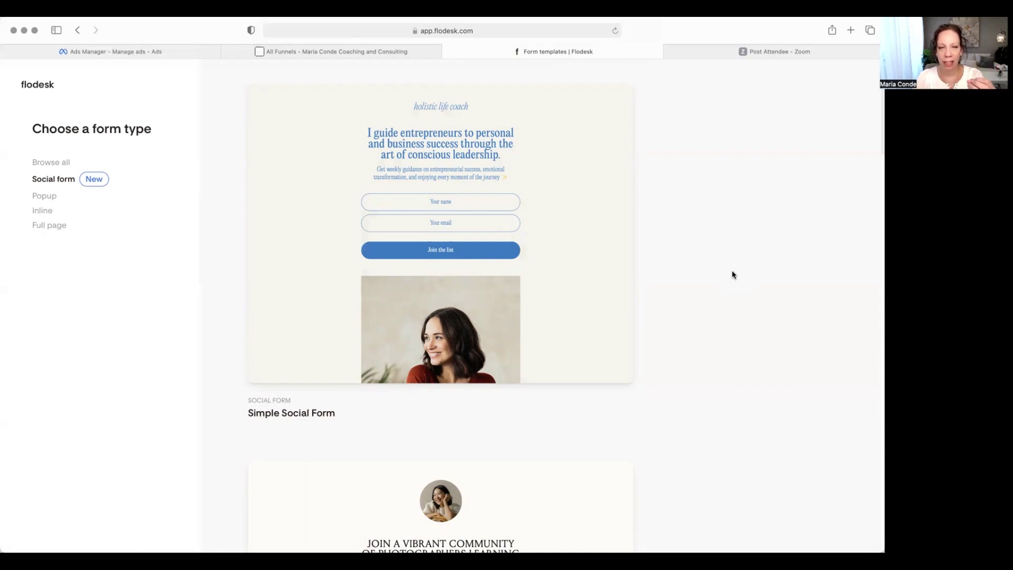
pyautogui.scroll(-3, 732, 274)
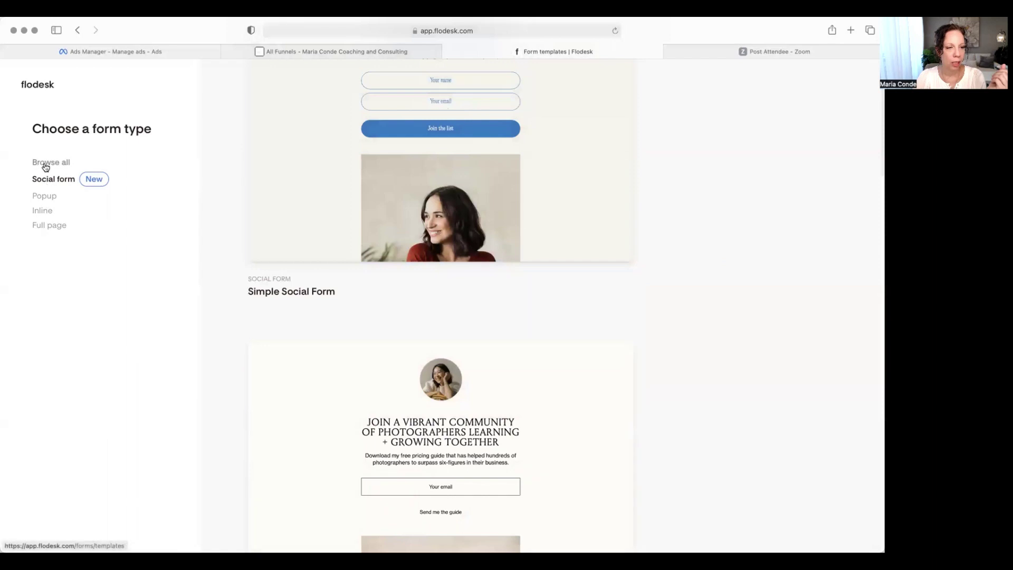
# Start a form from the Full page with image template and assign its subscribers to the Mini BE segment.
pyautogui.click(47, 226)
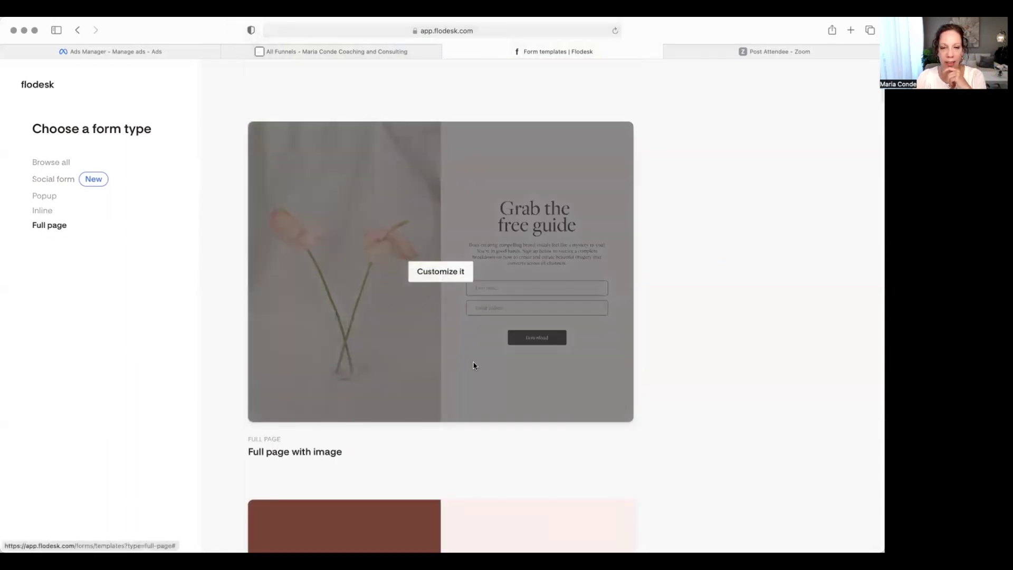
pyautogui.click(474, 364)
pyautogui.click(438, 319)
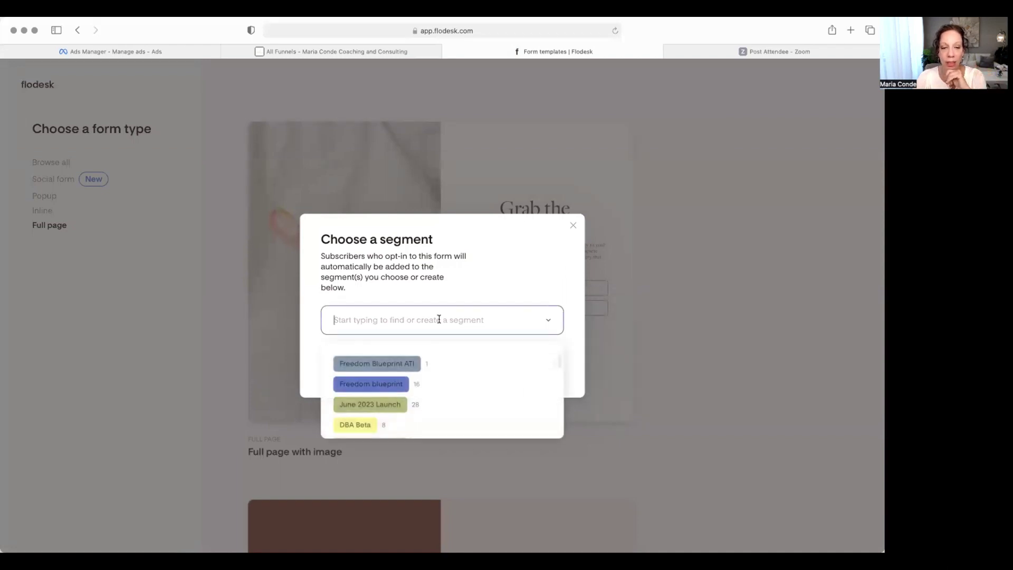
pyautogui.scroll(-5, 442, 369)
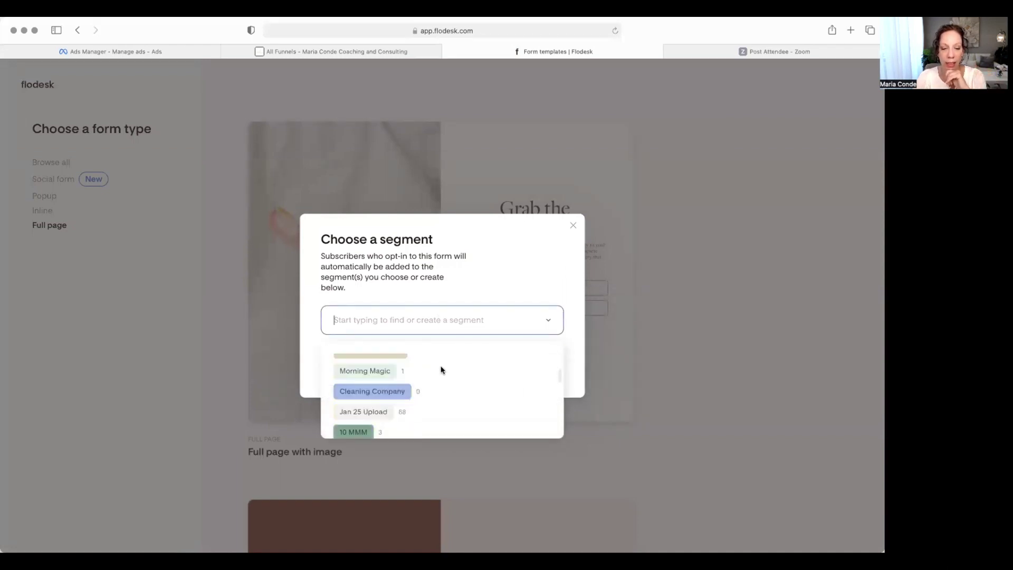
pyautogui.scroll(-5, 442, 369)
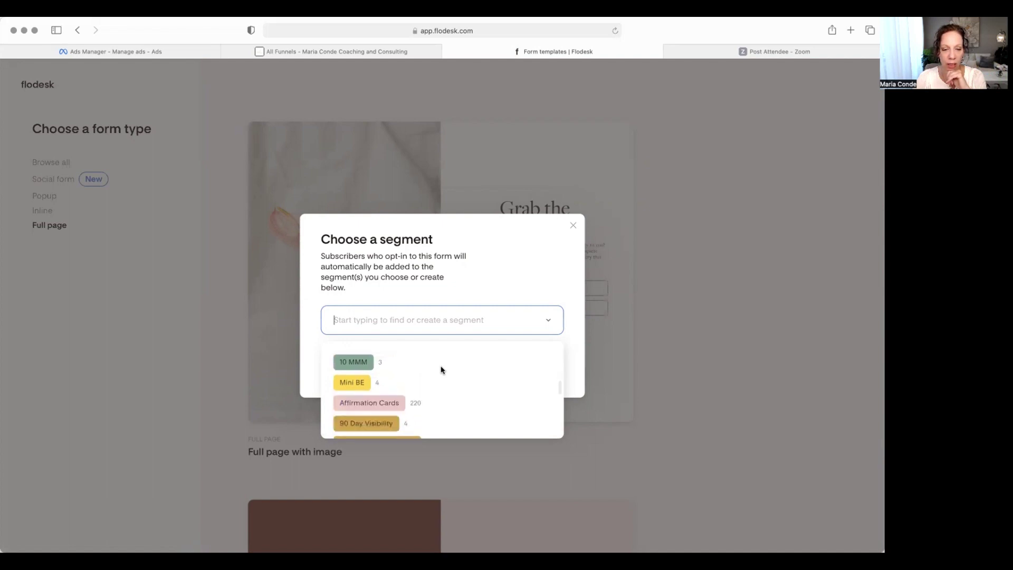
pyautogui.scroll(2, 442, 369)
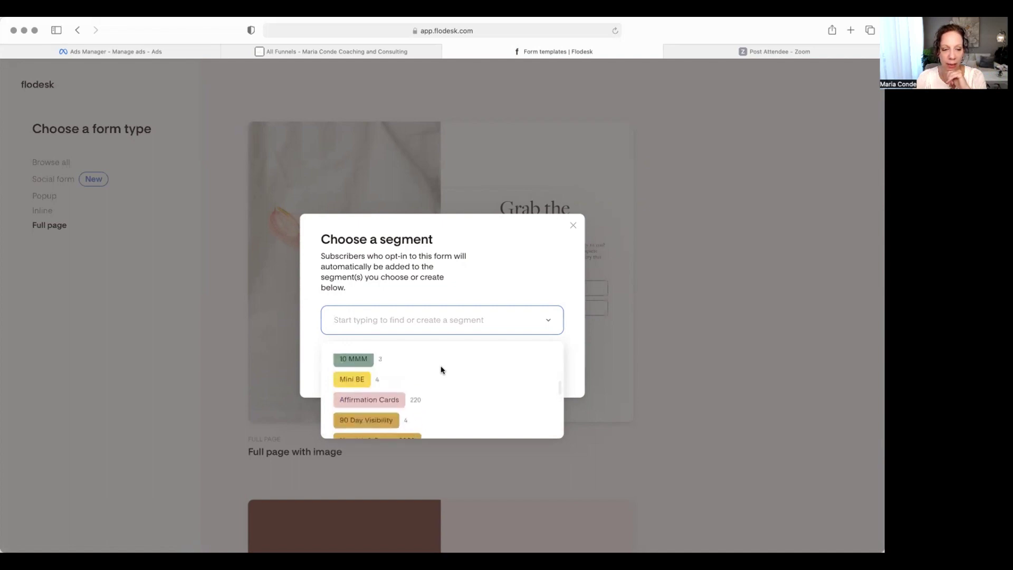
pyautogui.click(350, 380)
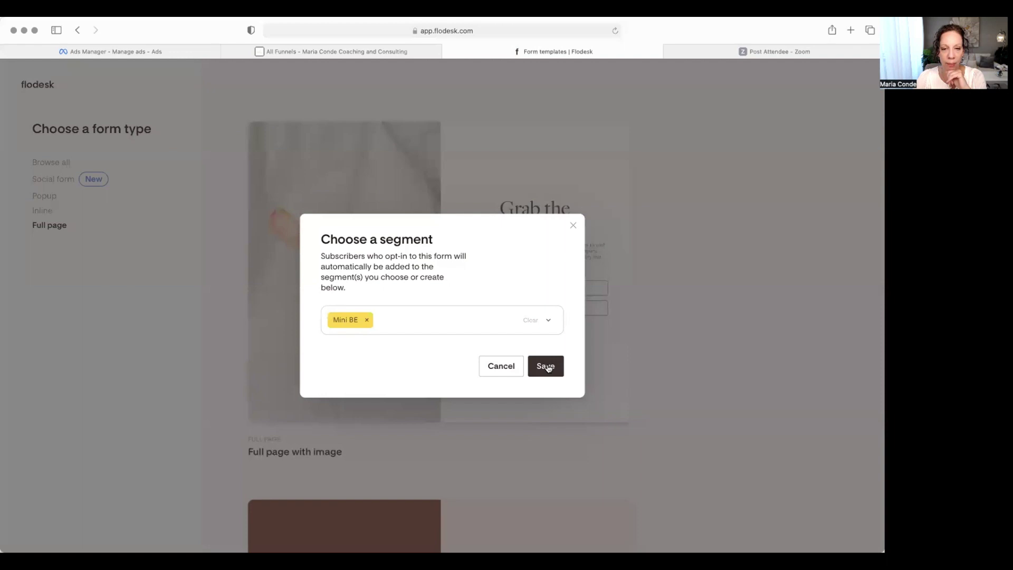
pyautogui.click(547, 366)
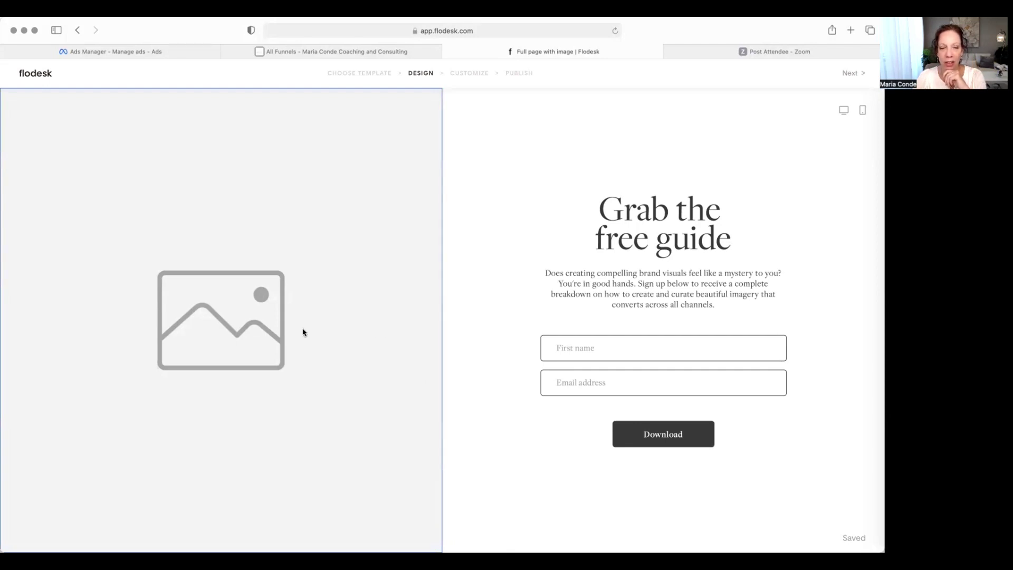
# Search Unsplash for giraffes and fill the form's image placeholder with the giraffe portrait on a black background.
pyautogui.click(219, 304)
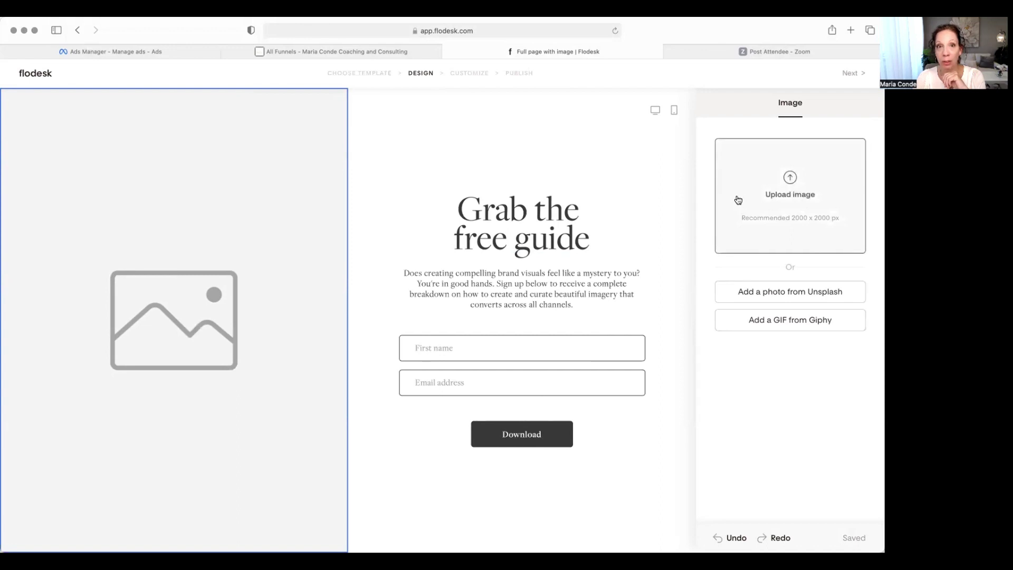
pyautogui.click(800, 300)
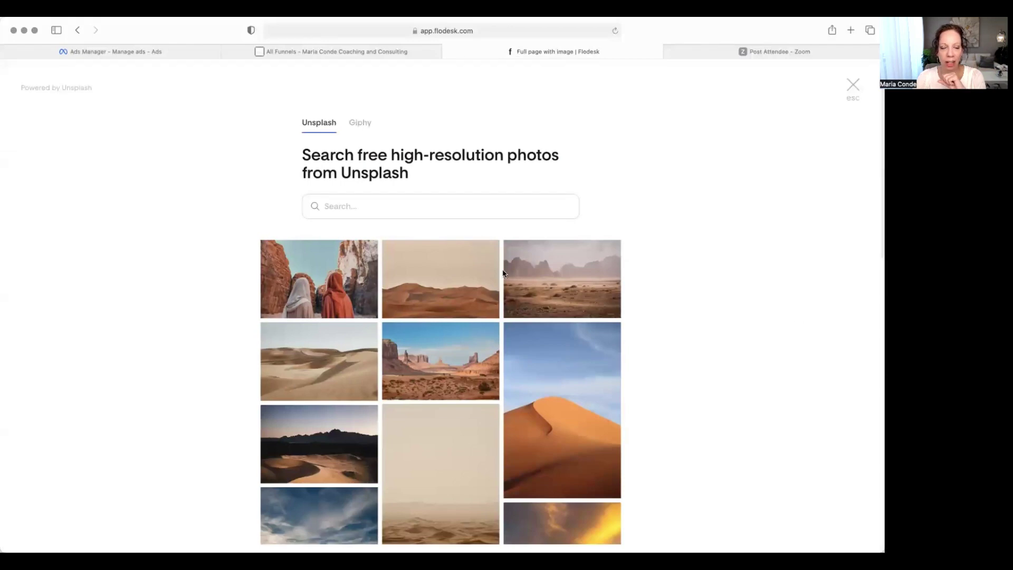
pyautogui.scroll(-6, 503, 273)
pyautogui.scroll(6, 430, 207)
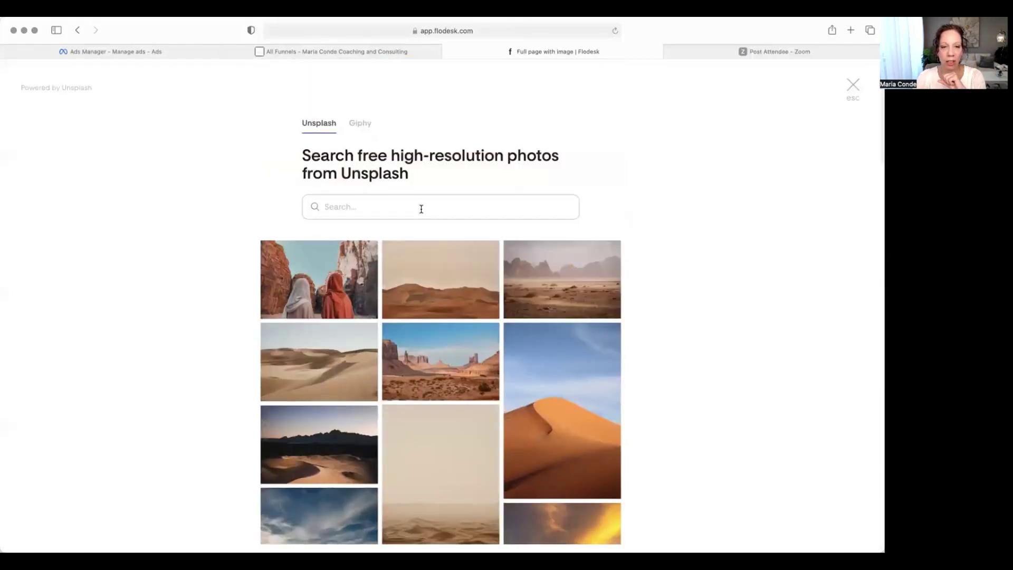
pyautogui.click(421, 206)
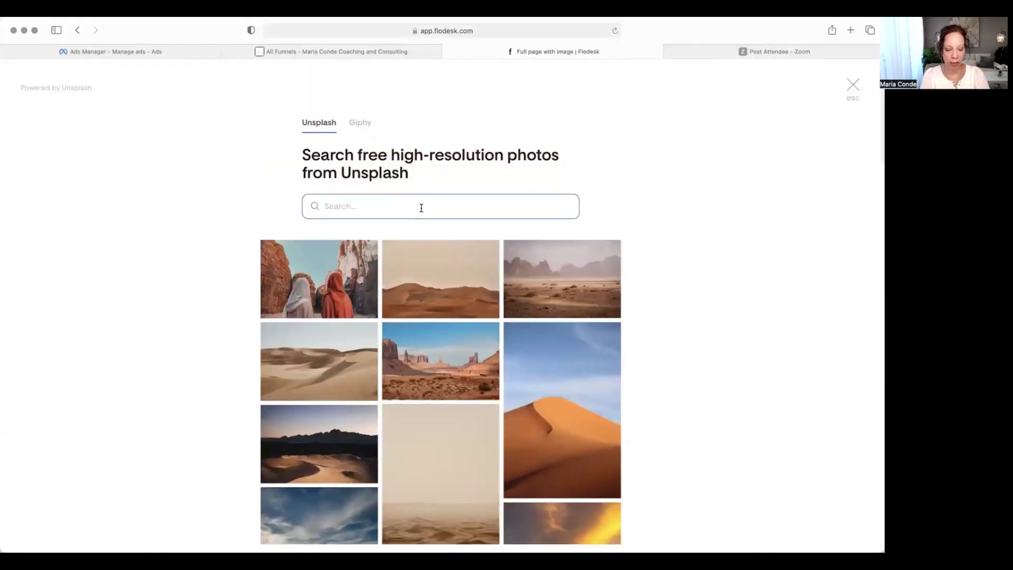
pyautogui.write('giraffes')
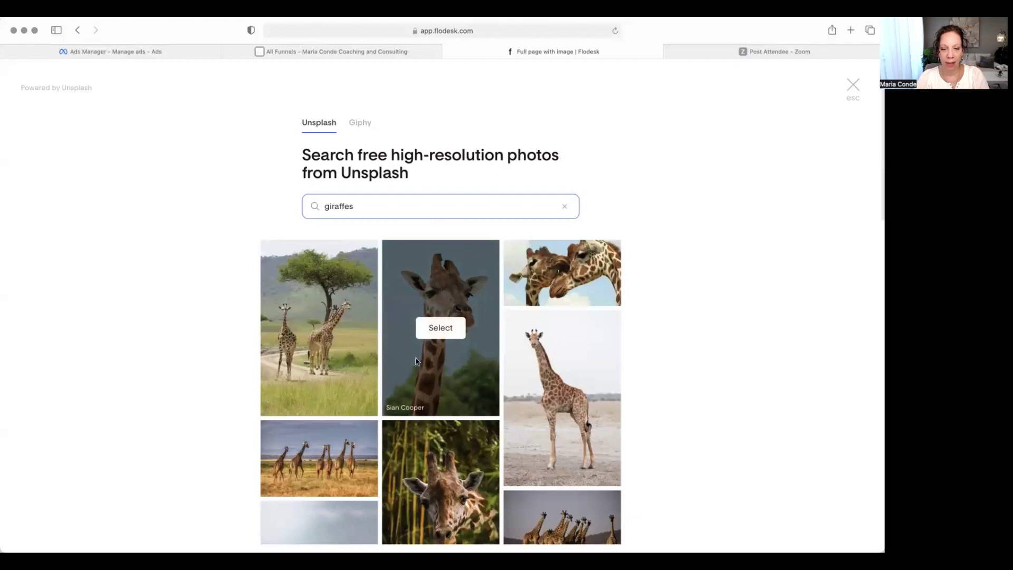
pyautogui.scroll(-6, 422, 358)
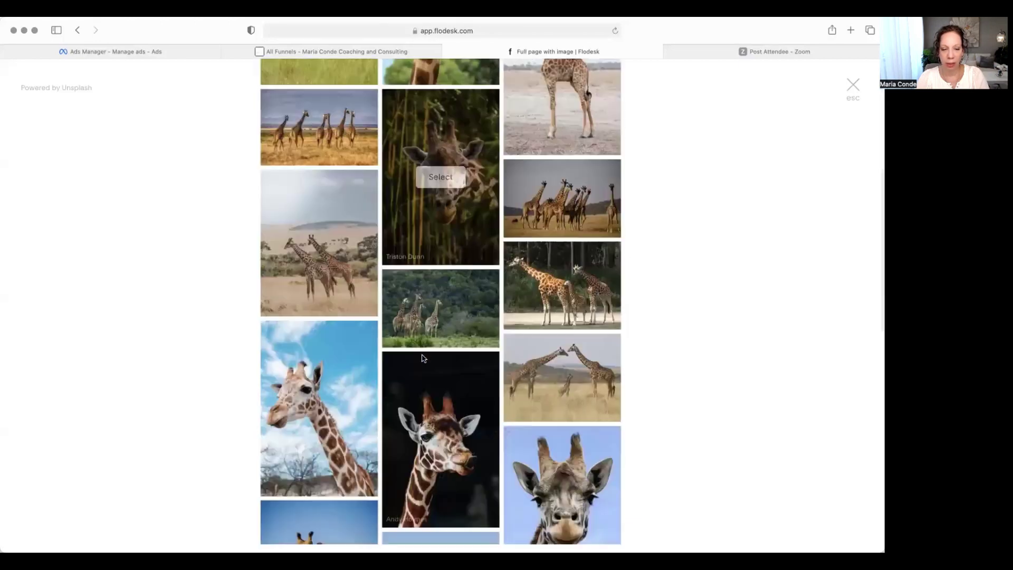
pyautogui.scroll(-2, 422, 358)
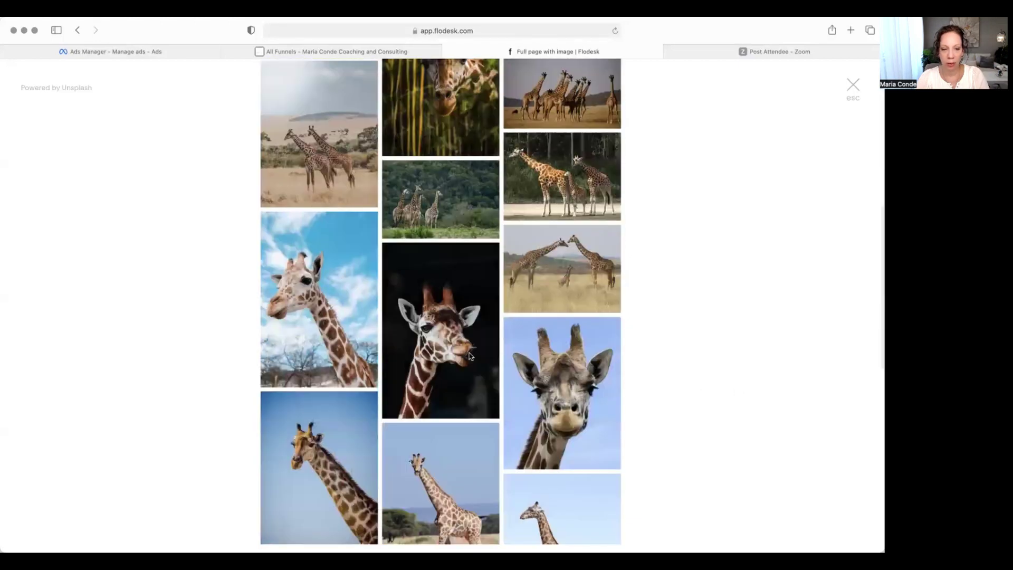
pyautogui.click(447, 343)
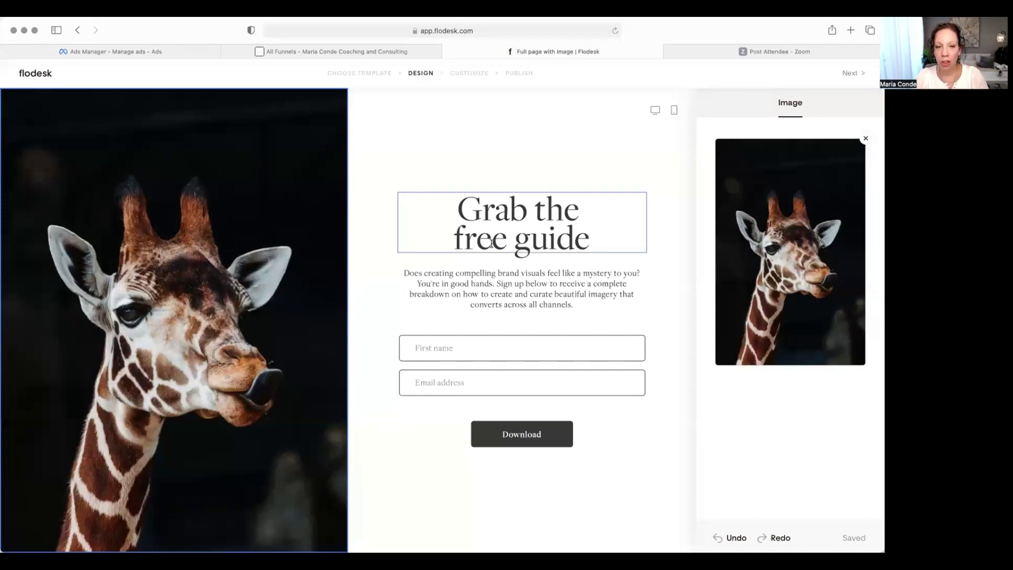
# Replace the form's heading text with "Change the wording".
pyautogui.click(444, 209)
pyautogui.moveTo(444, 209); pyautogui.dragTo(599, 232)
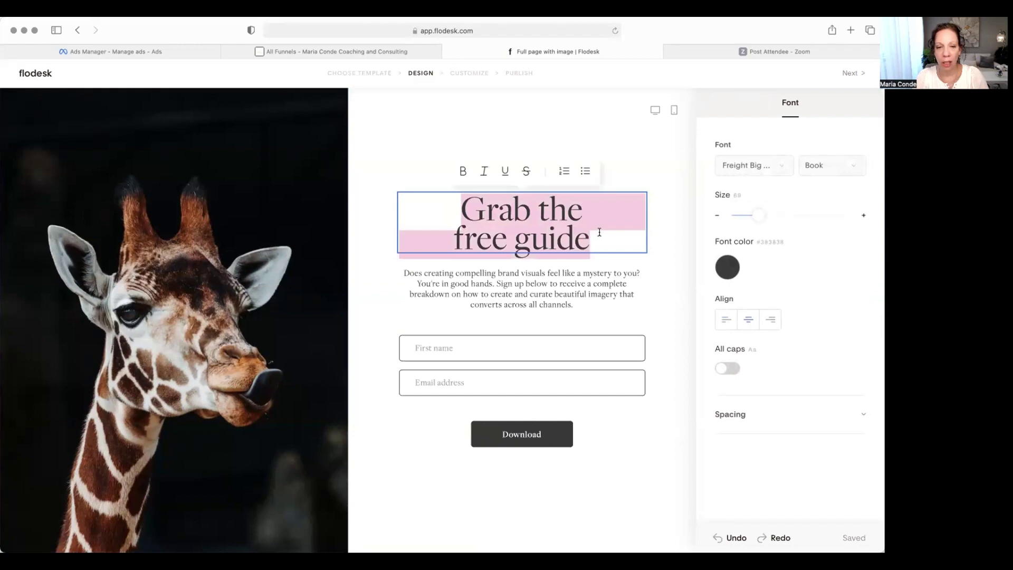
pyautogui.write('Cha')
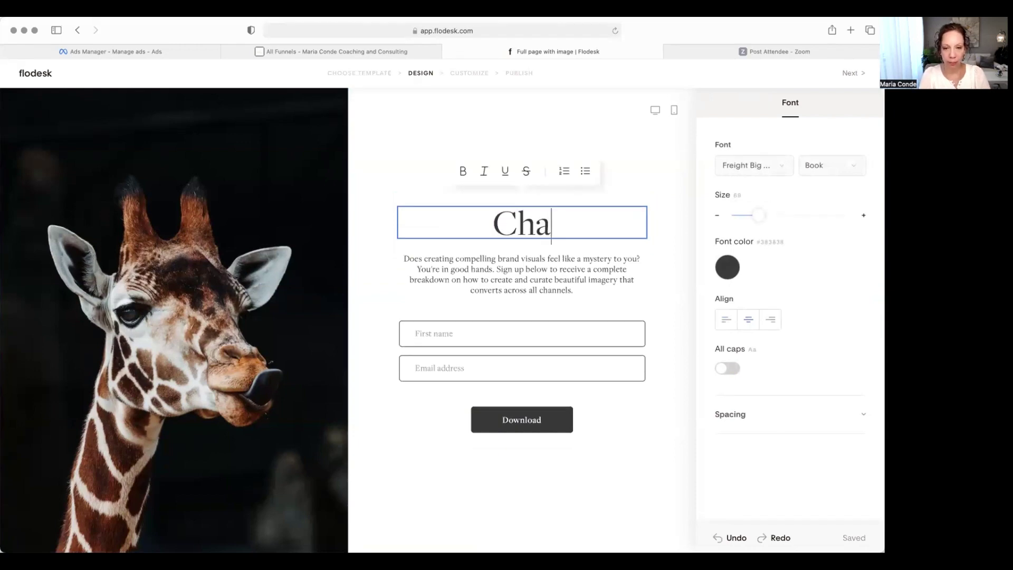
pyautogui.write('nge the wording')
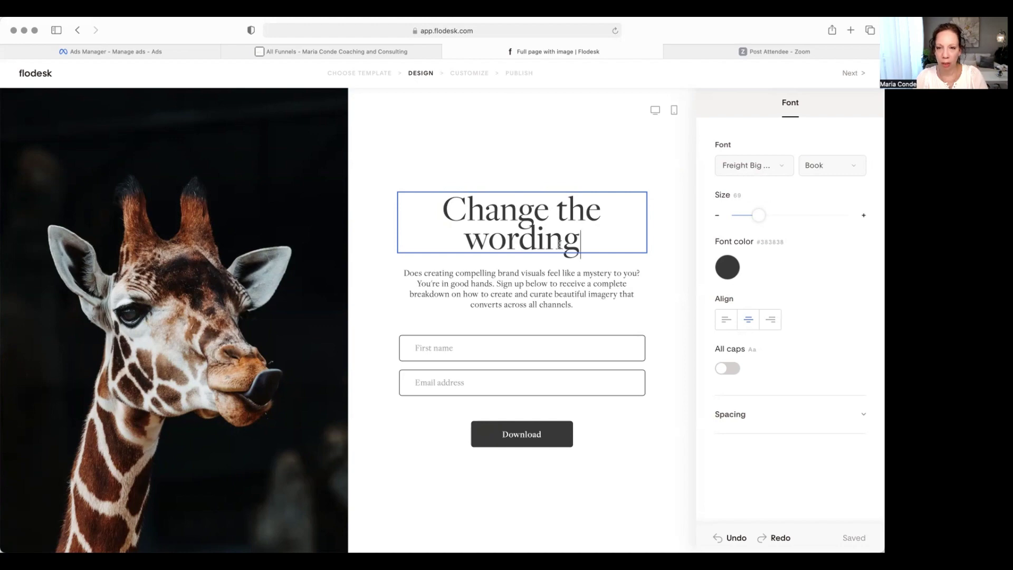
# Browse the available fonts and apply the brand script font to the heading.
pyautogui.click(780, 169)
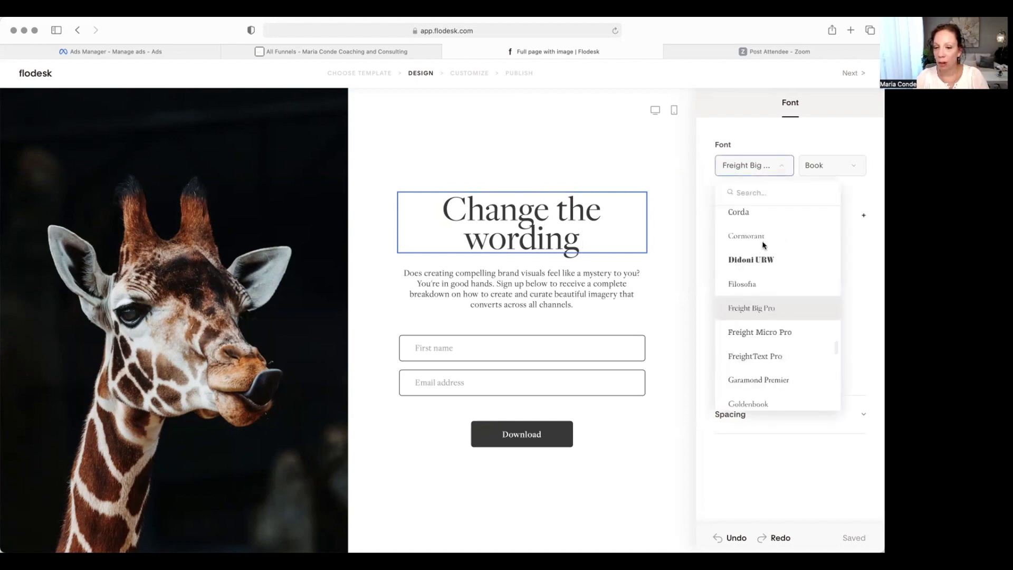
pyautogui.scroll(5, 762, 243)
pyautogui.scroll(10, 762, 244)
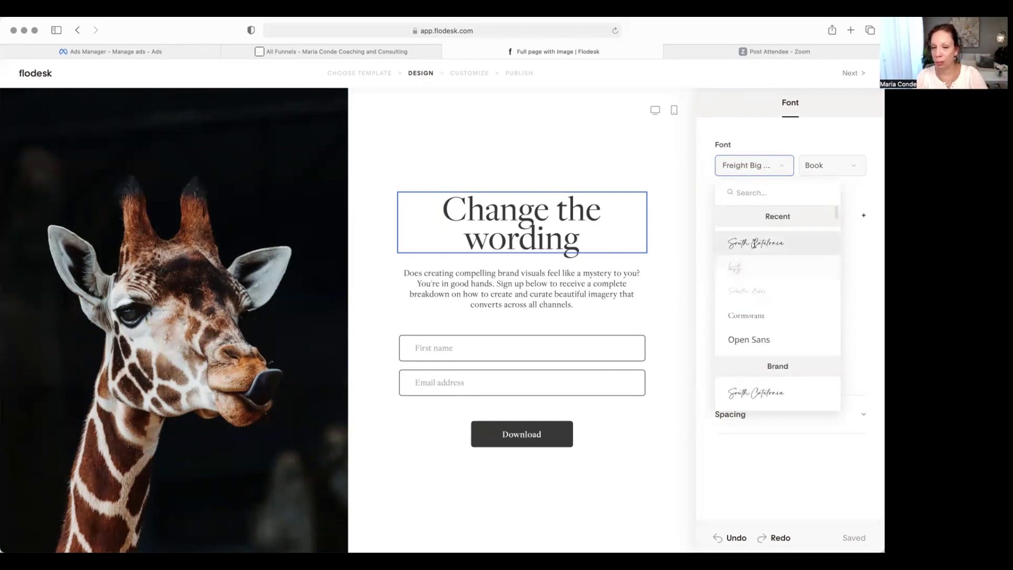
pyautogui.scroll(-3, 756, 279)
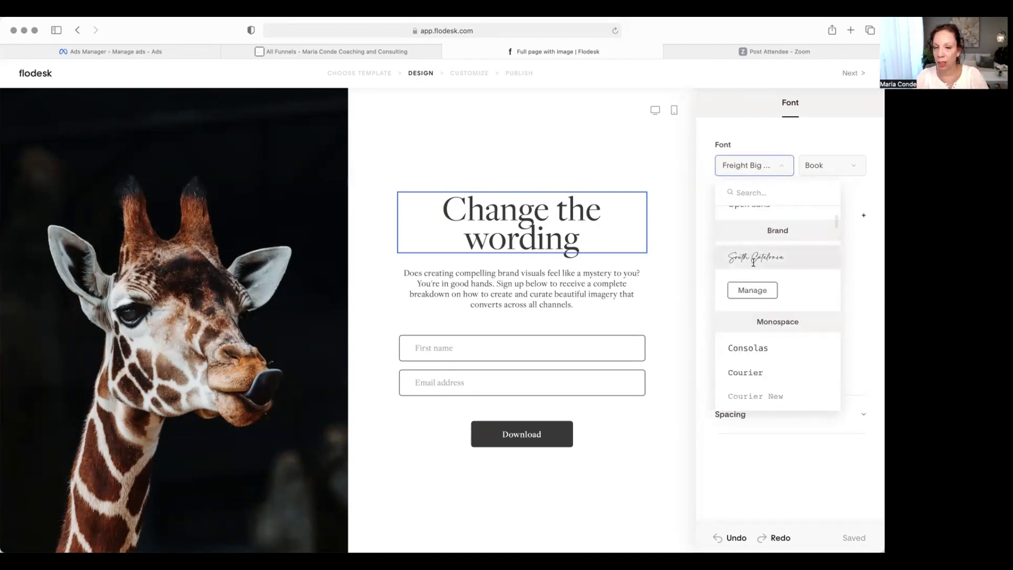
pyautogui.click(755, 268)
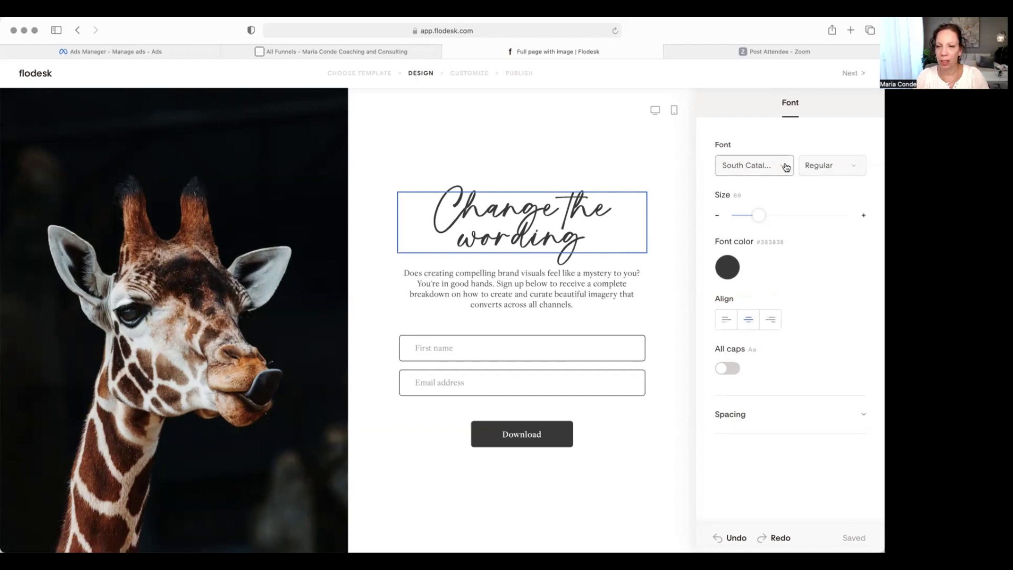
# Set the heading's font to Cormorant Bold and turn on all caps.
pyautogui.click(744, 167)
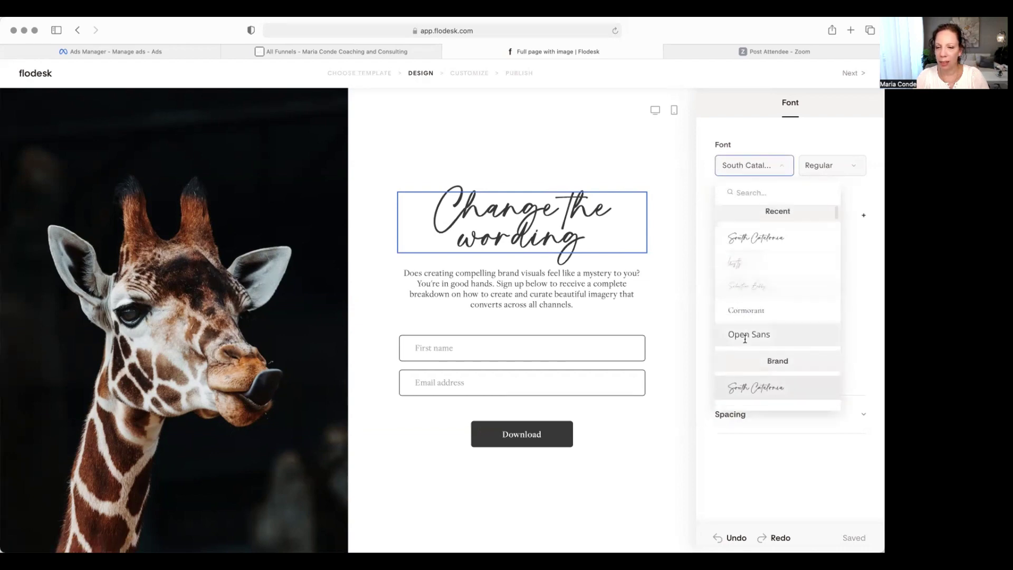
pyautogui.click(744, 311)
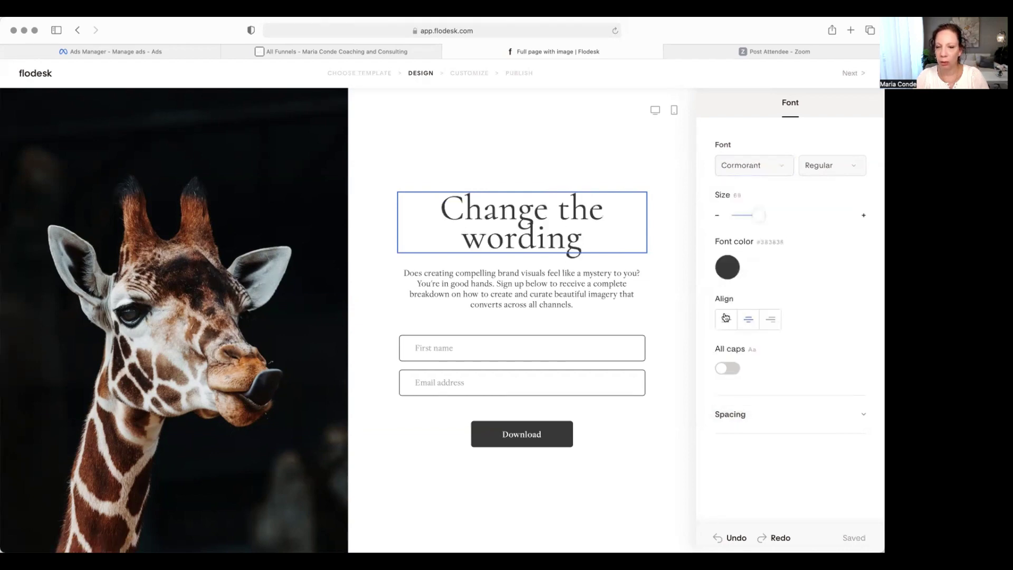
pyautogui.moveTo(759, 214)
pyautogui.mouseDown()
pyautogui.moveTo(790, 215)
pyautogui.moveTo(762, 214)
pyautogui.mouseUp()
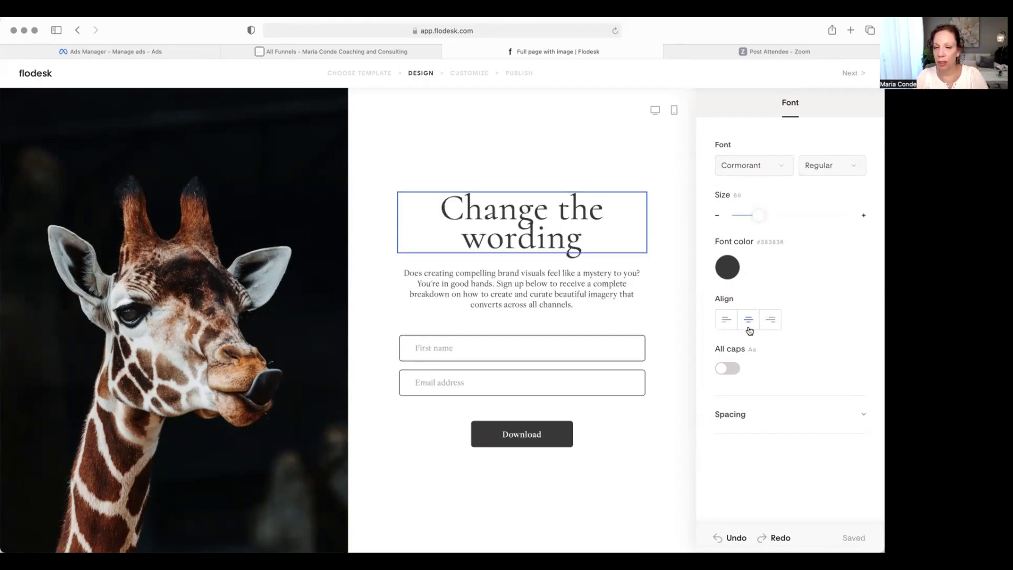
pyautogui.click(732, 369)
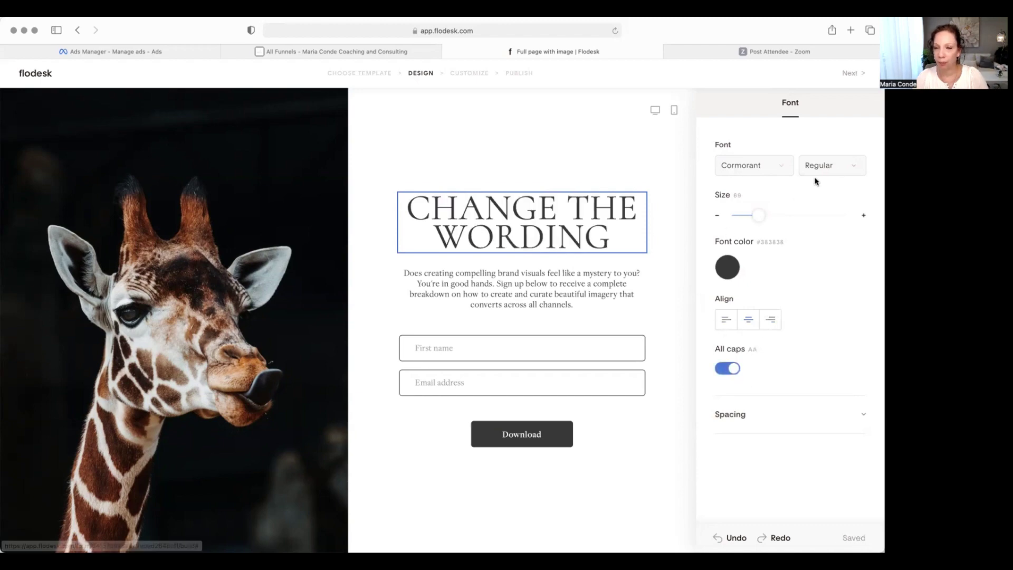
pyautogui.click(833, 167)
pyautogui.click(810, 253)
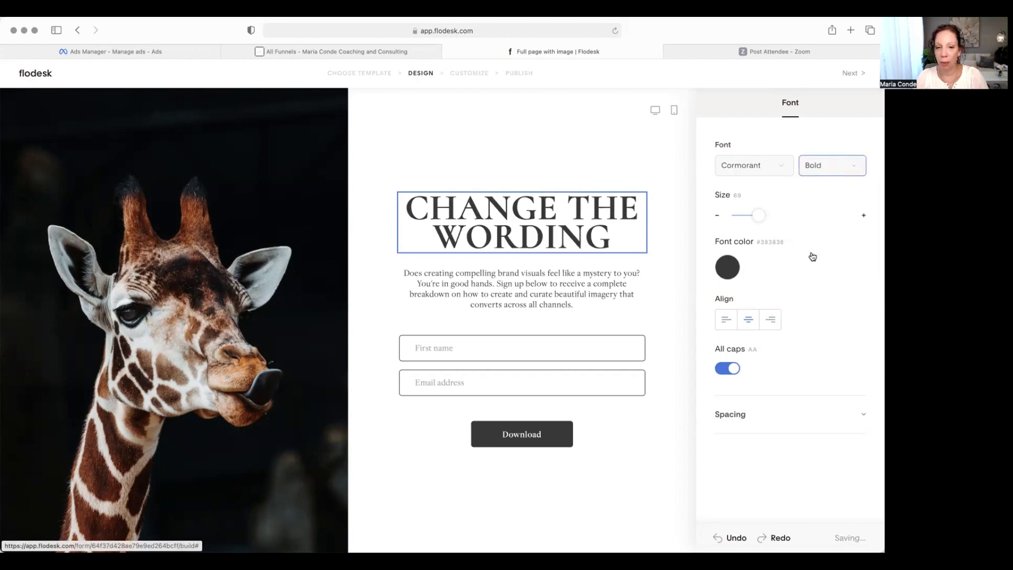
# Set the heading's line height to 1.1 and its letter spacing to 1.8.
pyautogui.click(741, 415)
pyautogui.scroll(-1, 747, 411)
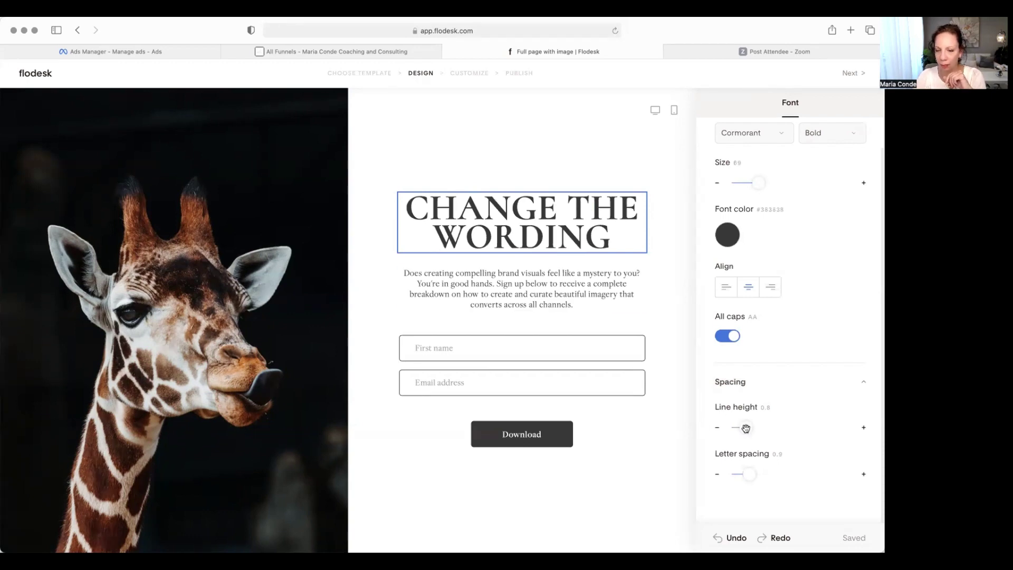
pyautogui.moveTo(757, 429); pyautogui.dragTo(763, 434)
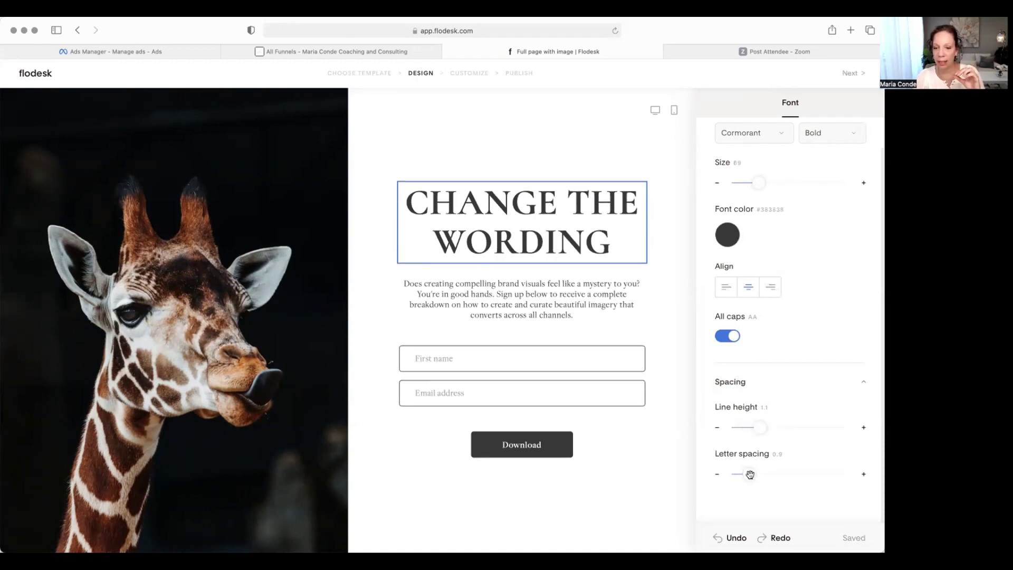
pyautogui.moveTo(750, 473); pyautogui.dragTo(766, 475)
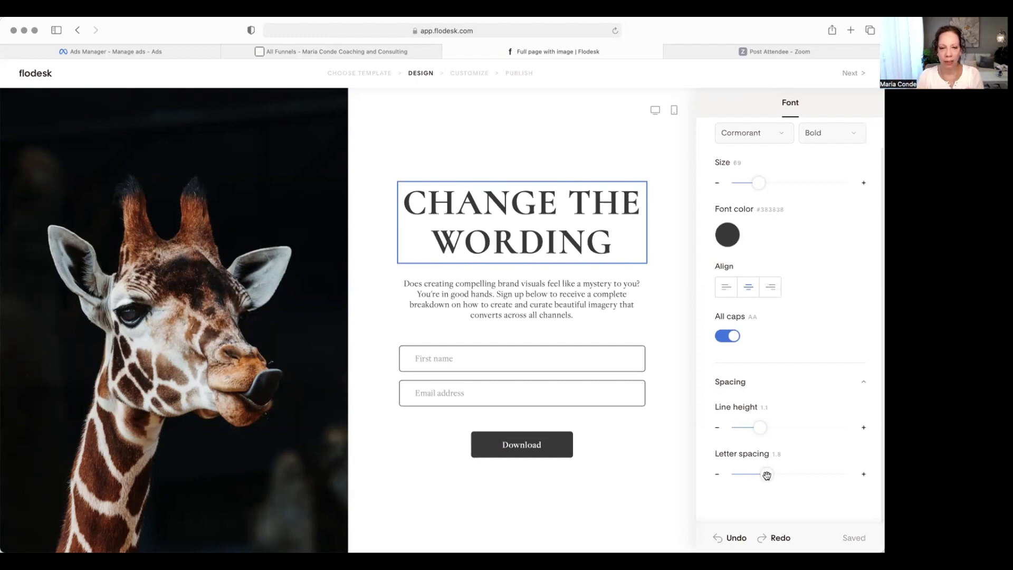
# Review the description paragraph's font options and the First name input's field, font and style settings.
pyautogui.click(529, 300)
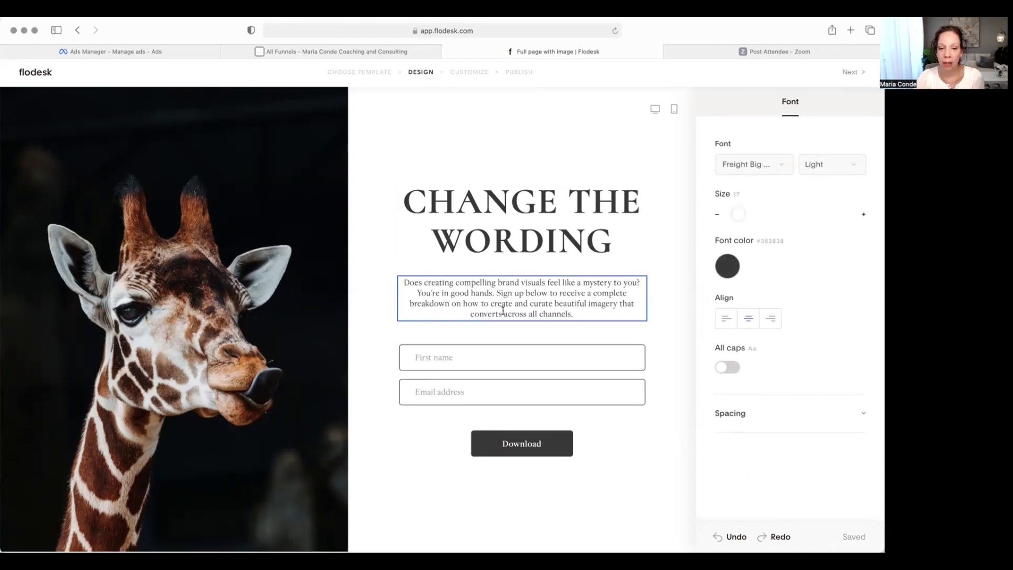
pyautogui.click(497, 362)
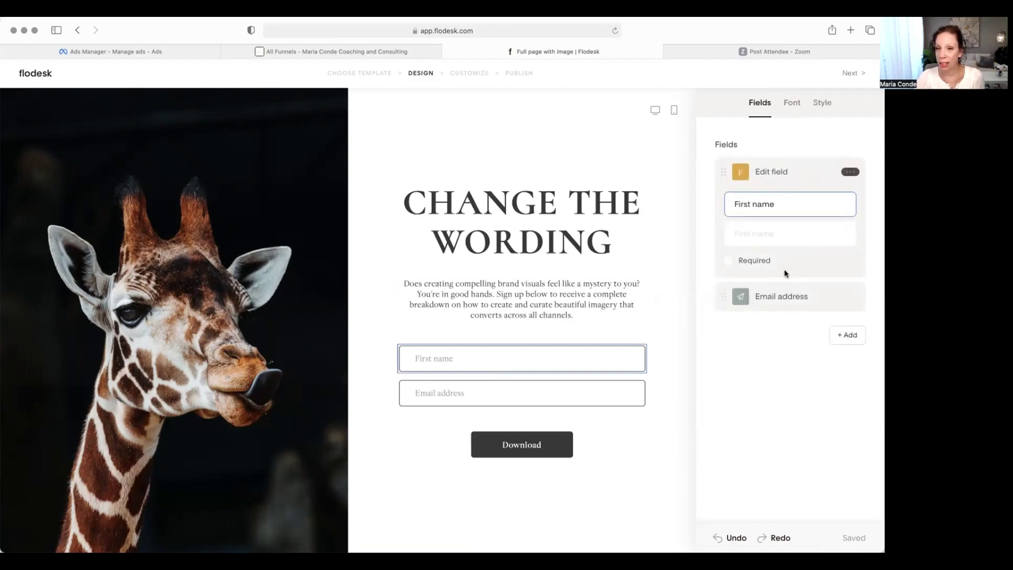
pyautogui.click(791, 104)
pyautogui.click(829, 105)
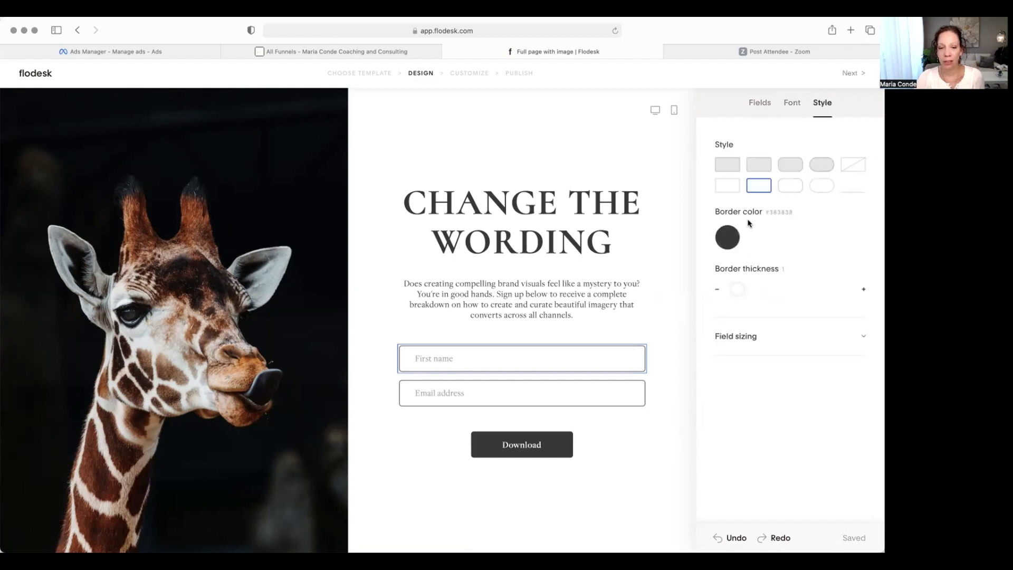
# Set the Download button's fill color to the saved brand slate blue #79899D.
pyautogui.click(527, 445)
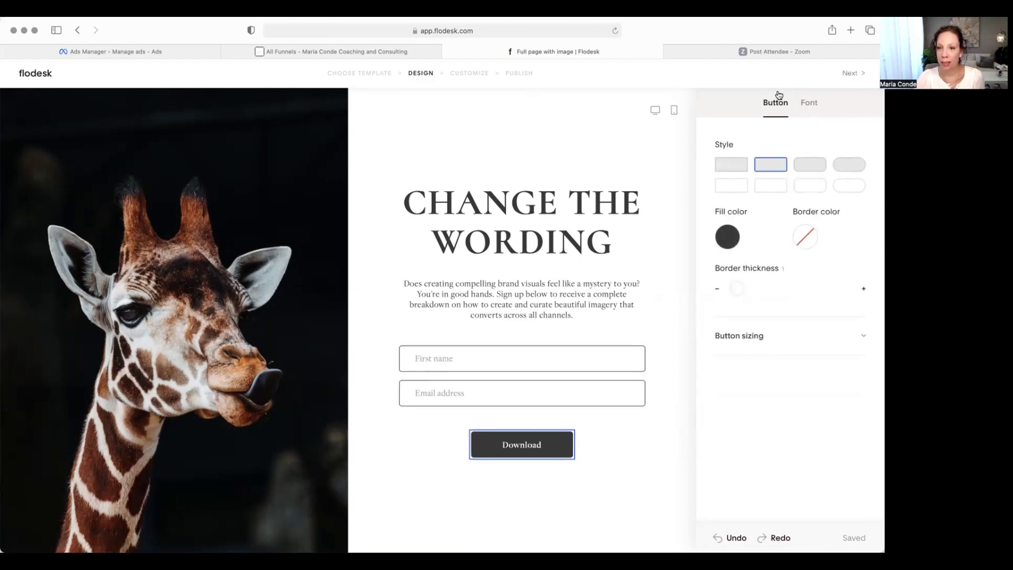
pyautogui.click(727, 237)
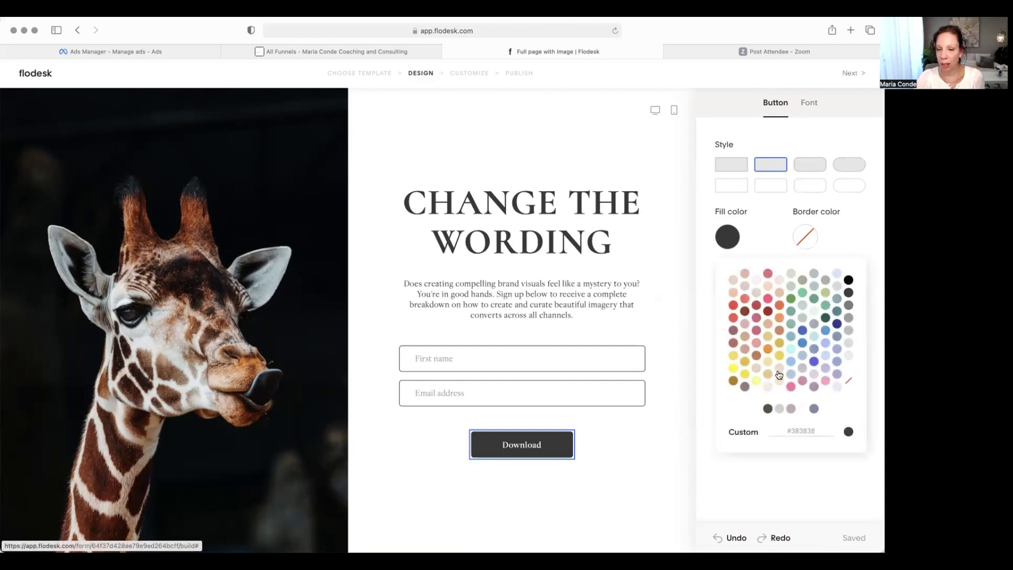
pyautogui.click(814, 409)
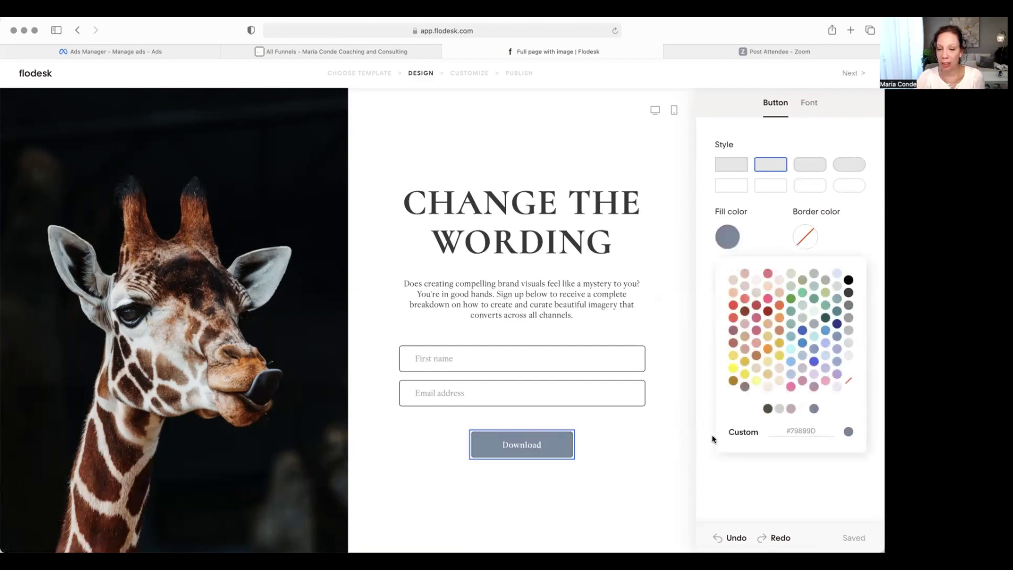
pyautogui.click(645, 444)
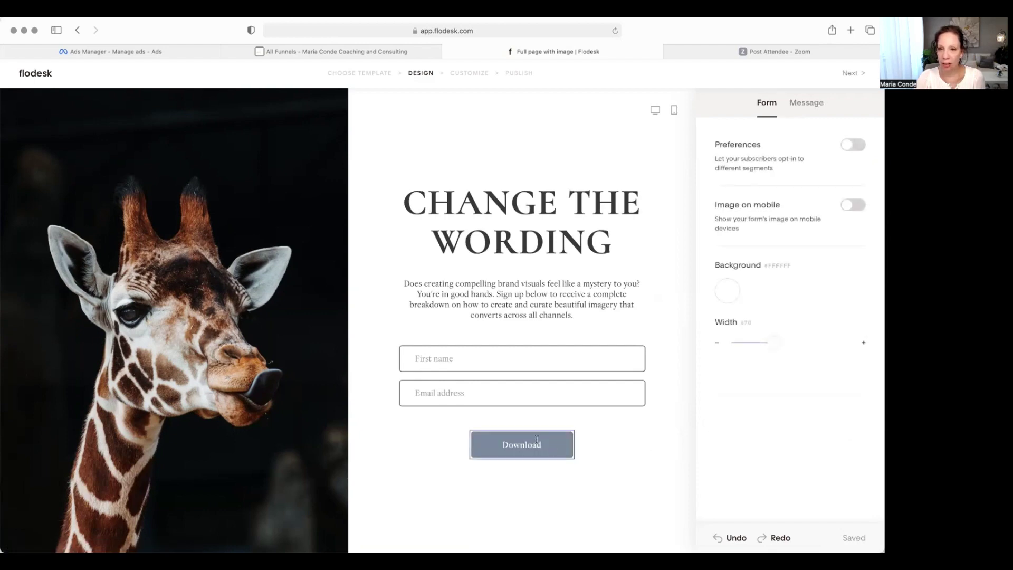
# Make the Download button full width and view its font options.
pyautogui.click(551, 448)
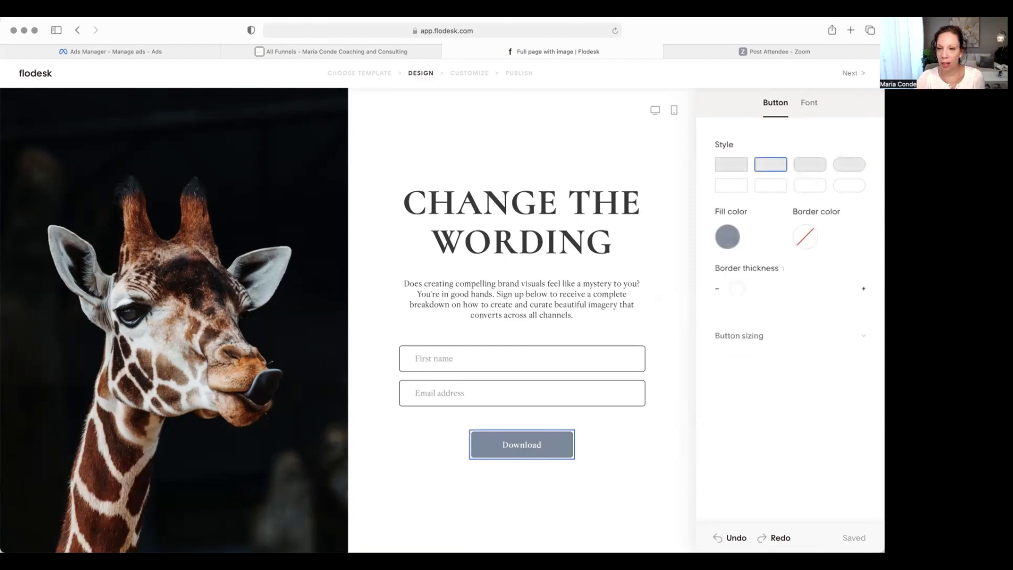
pyautogui.click(756, 336)
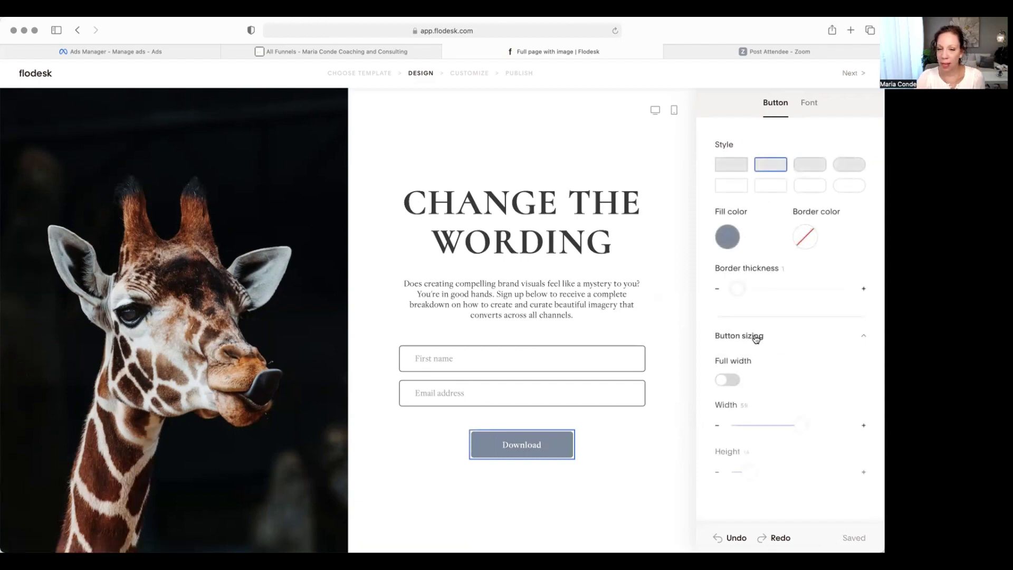
pyautogui.click(727, 380)
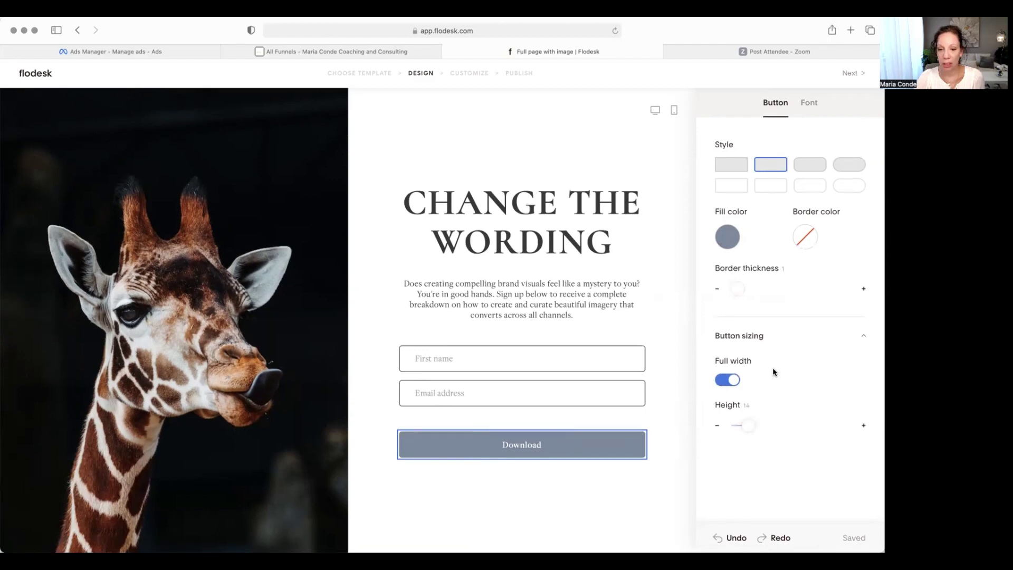
pyautogui.click(809, 106)
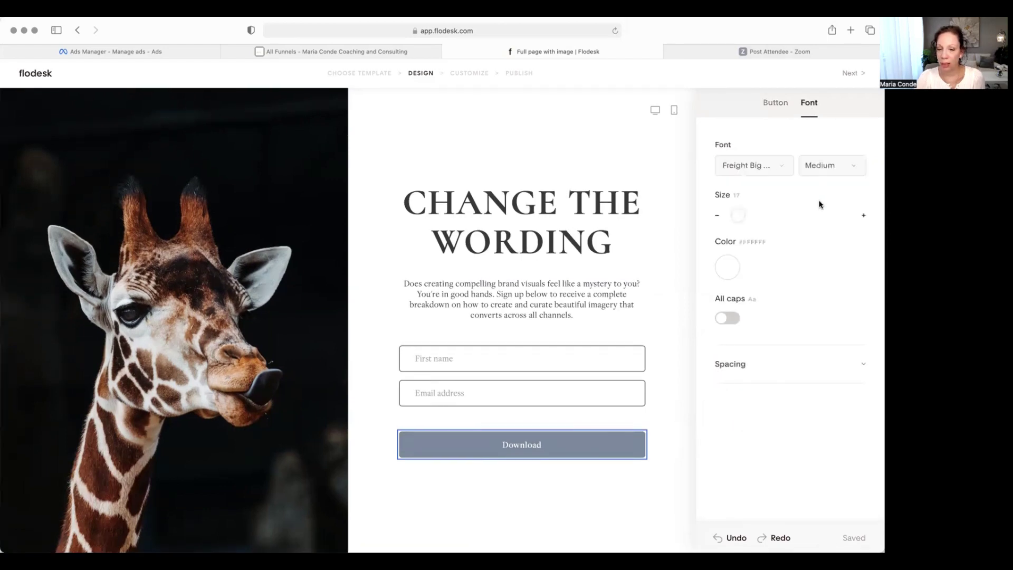
# Advance to the form's customization, accepting No for double opt-in and Notify me for new opt-ins.
pyautogui.click(849, 73)
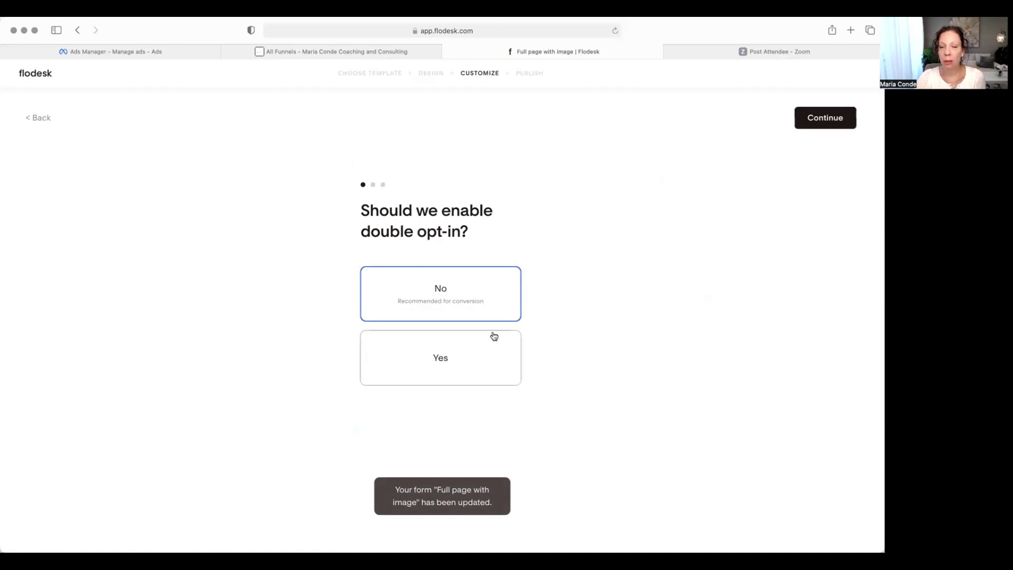
pyautogui.click(815, 124)
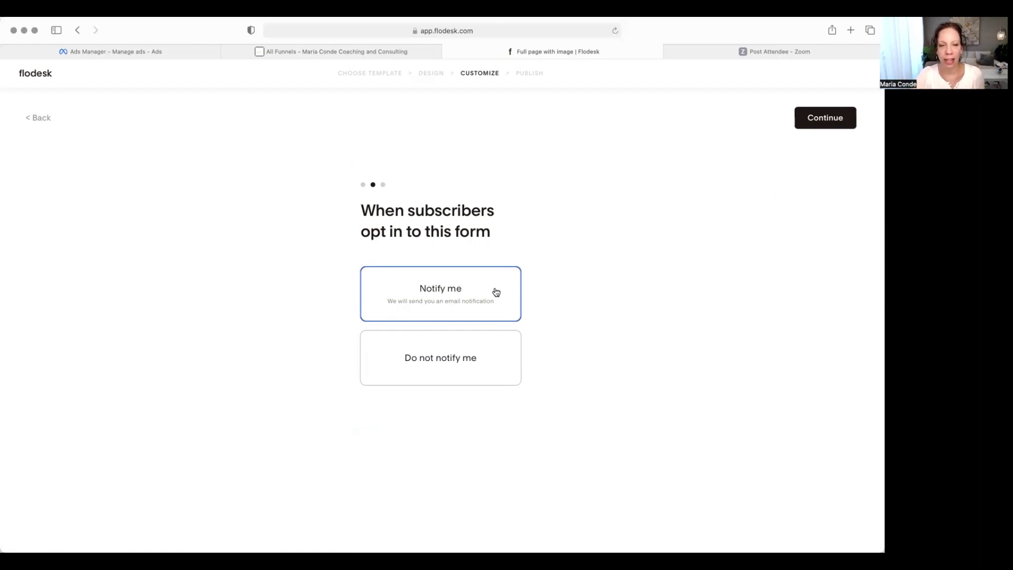
pyautogui.click(808, 126)
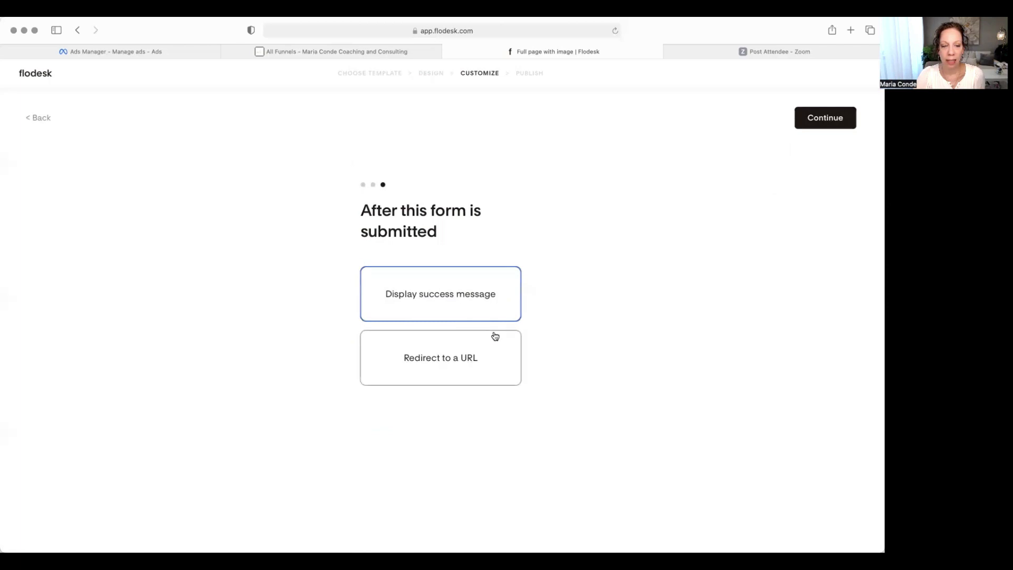
# Compare the post-submission options, choose Display success message over Redirect to a URL, and continue to publishing.
pyautogui.click(438, 362)
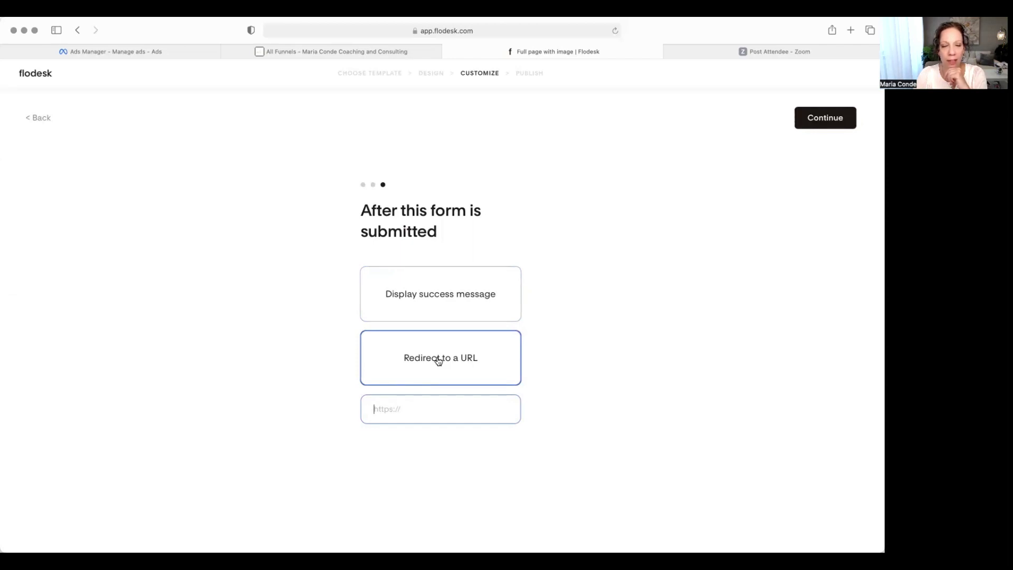
pyautogui.click(436, 299)
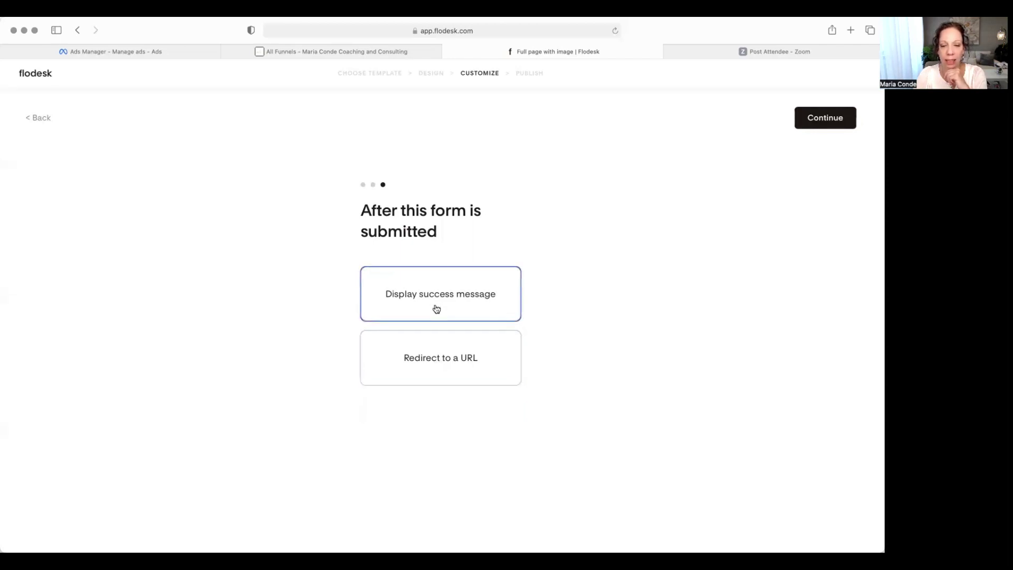
pyautogui.click(456, 348)
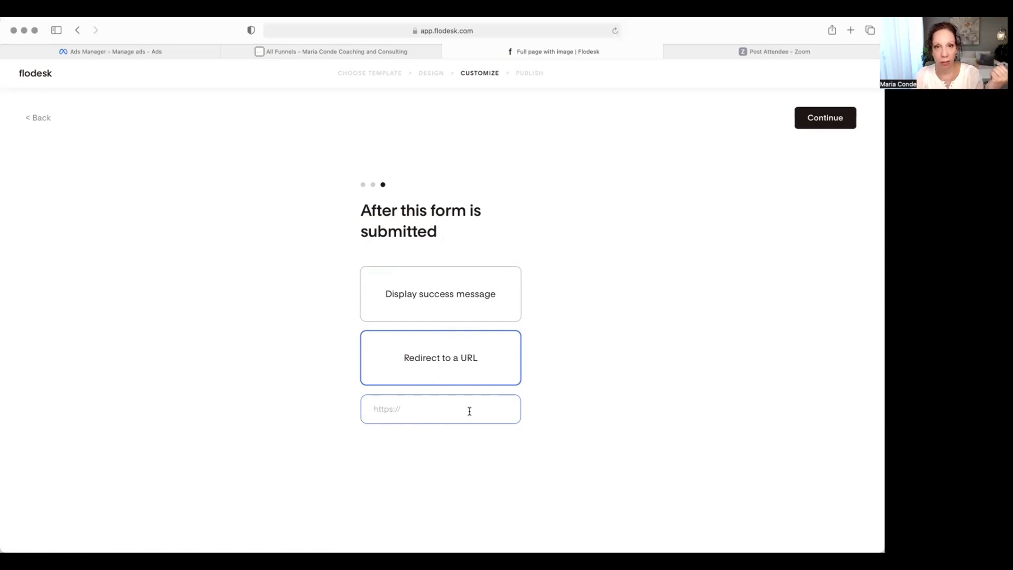
pyautogui.click(422, 290)
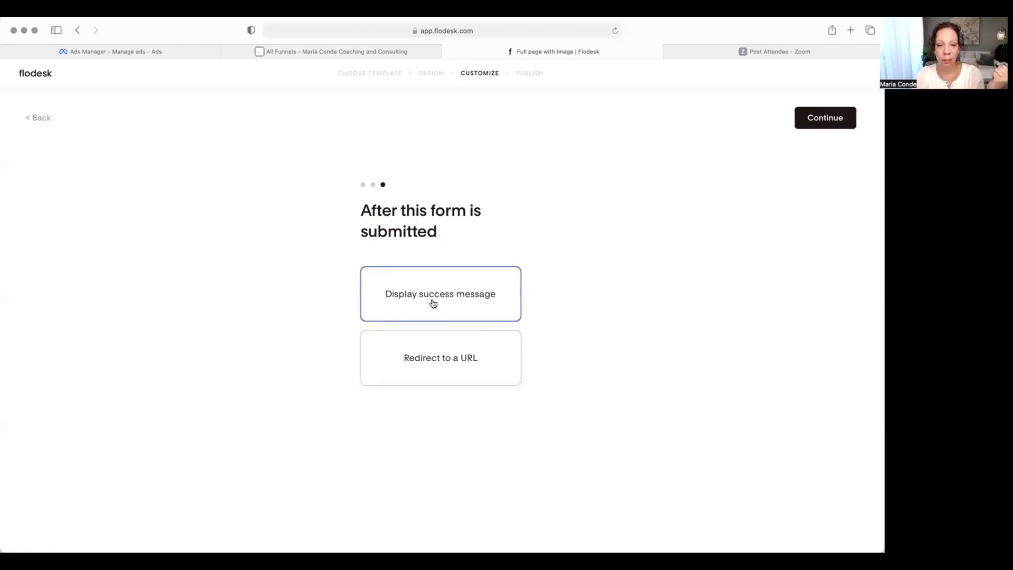
pyautogui.click(829, 126)
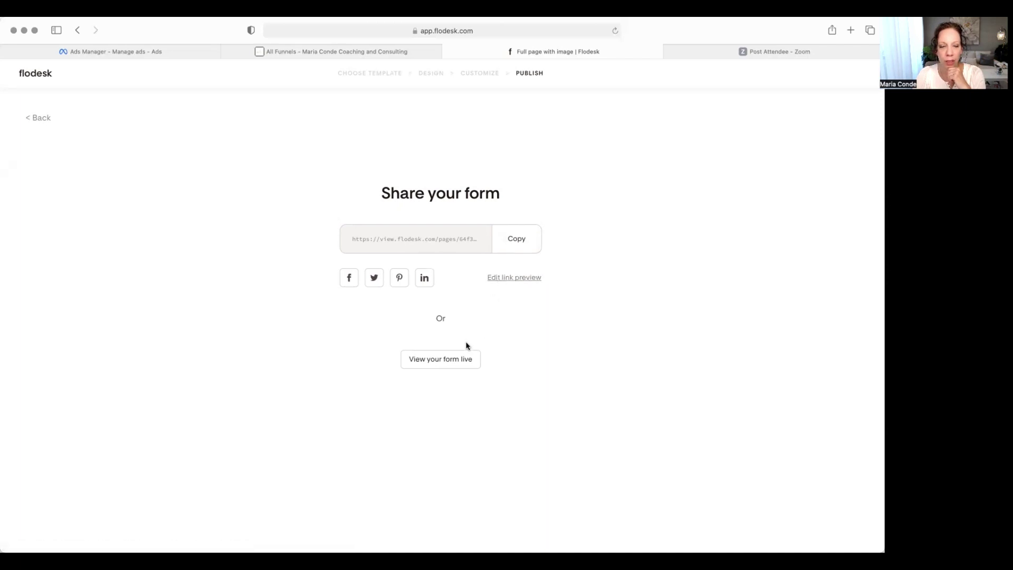
# View the form live, test its Download button with empty fields, and return to the sharing page.
pyautogui.click(453, 359)
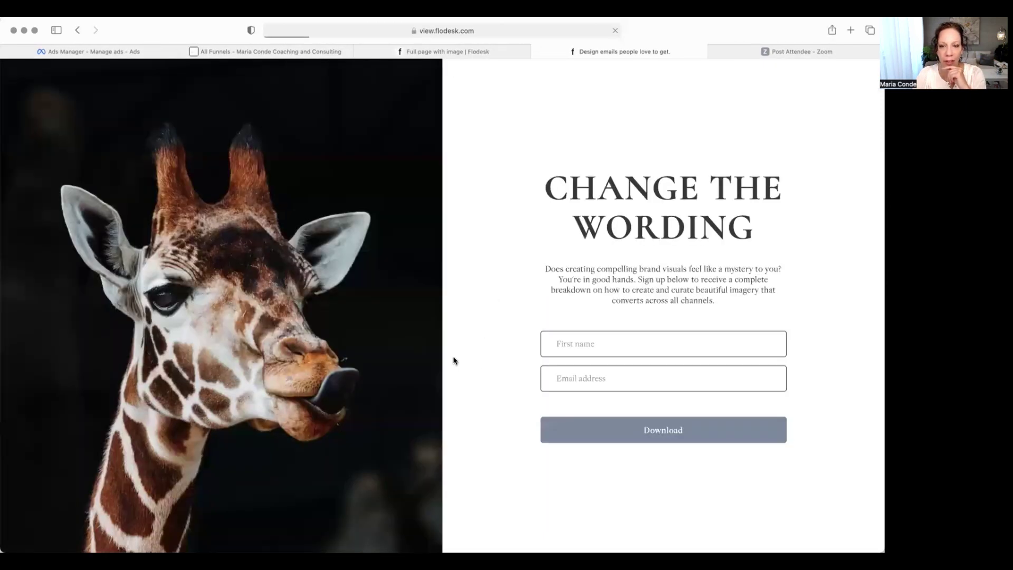
pyautogui.click(663, 434)
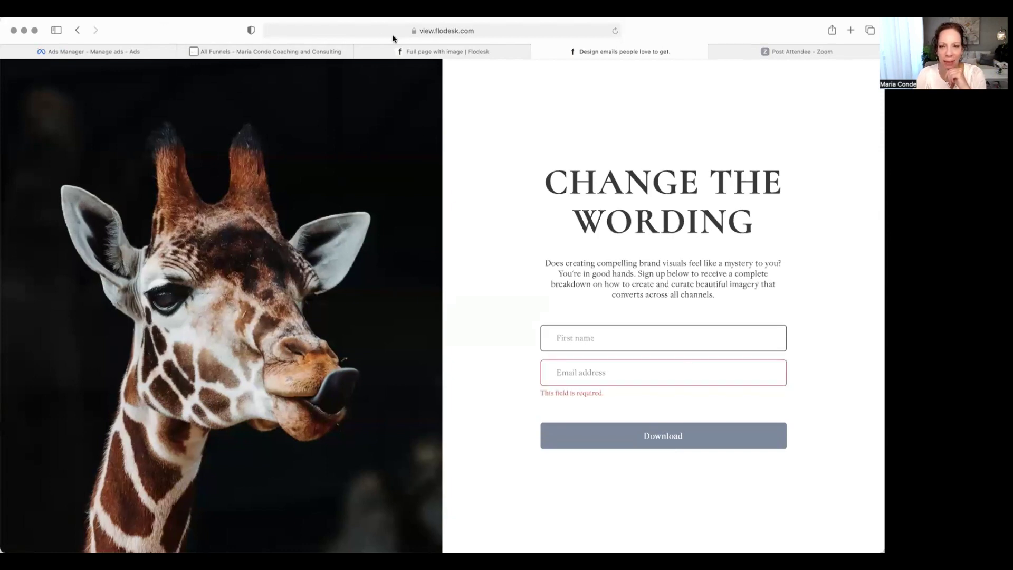
pyautogui.click(537, 51)
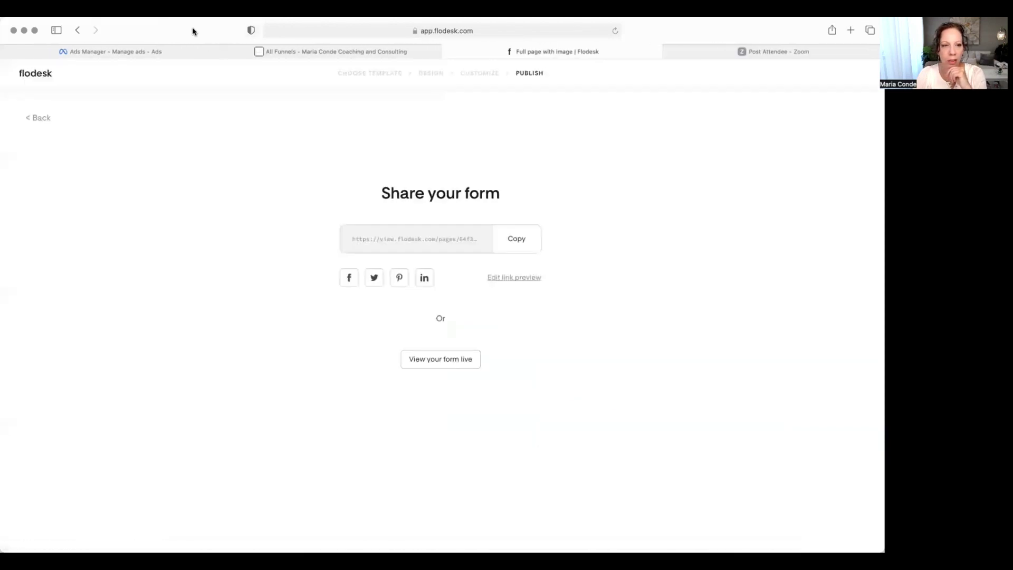
# Go back through the customization questions to the form's design, highlight the Download button's label, and exit to the forms overview.
pyautogui.click(38, 120)
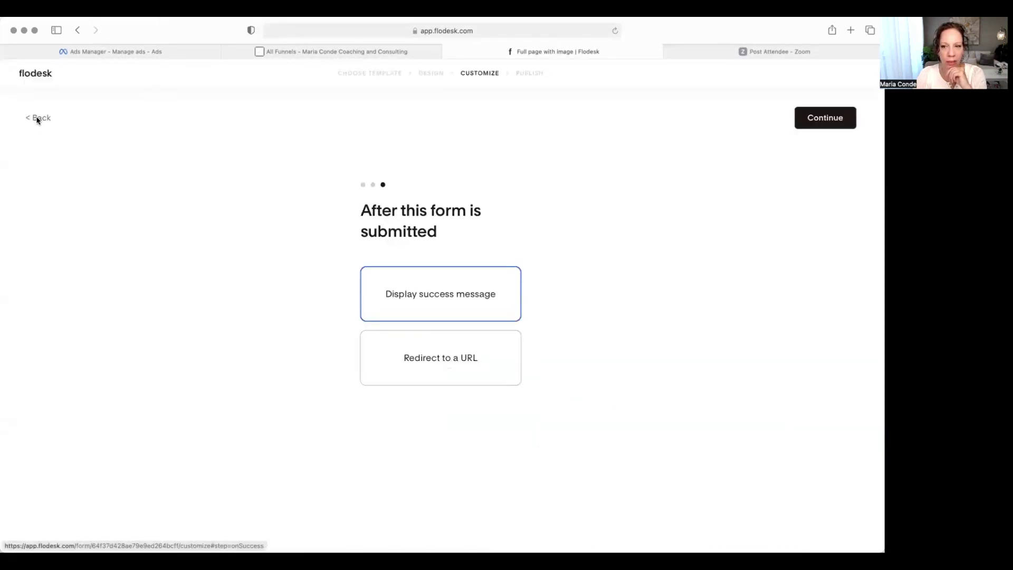
pyautogui.click(38, 120)
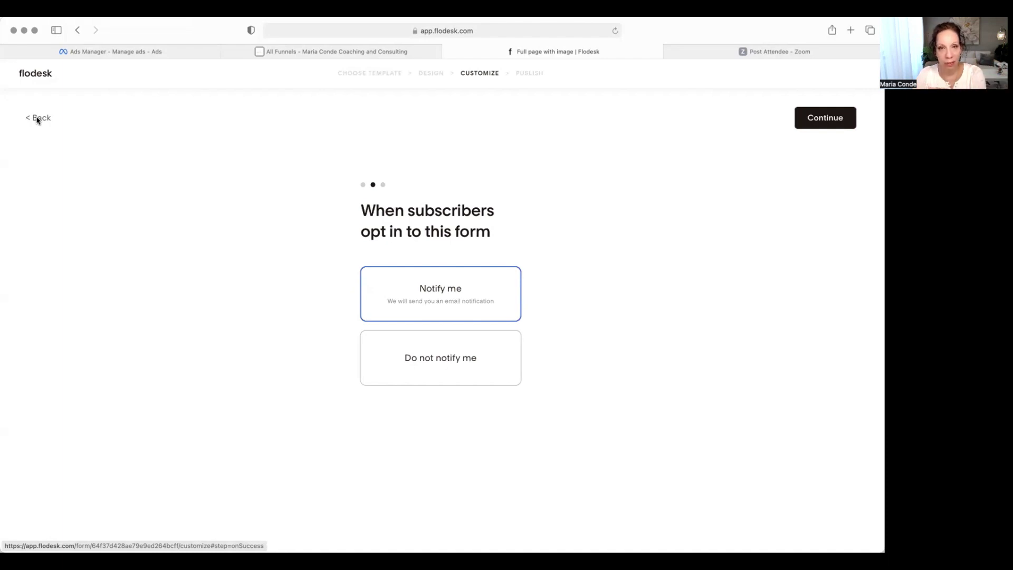
pyautogui.click(38, 120)
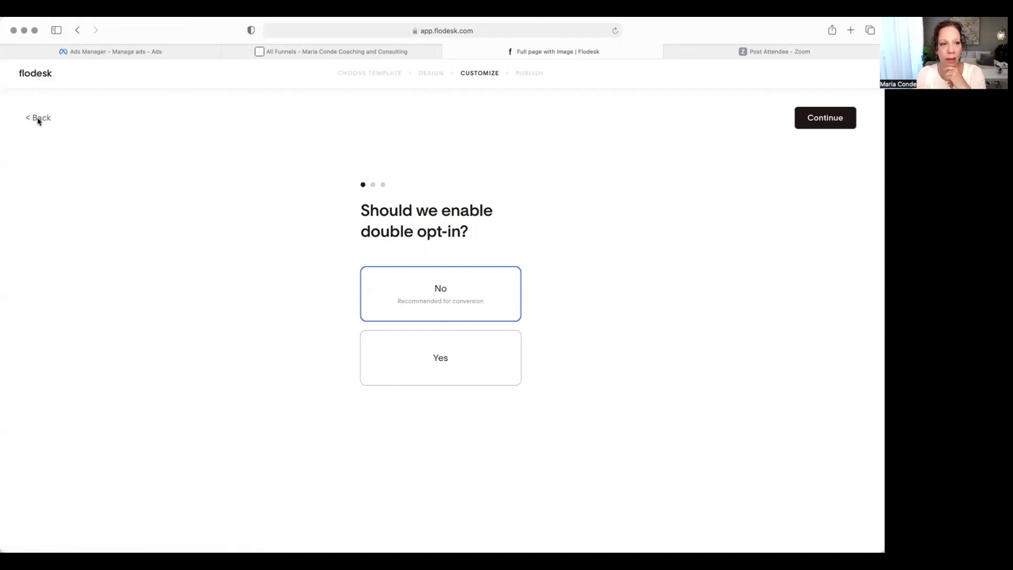
pyautogui.click(38, 121)
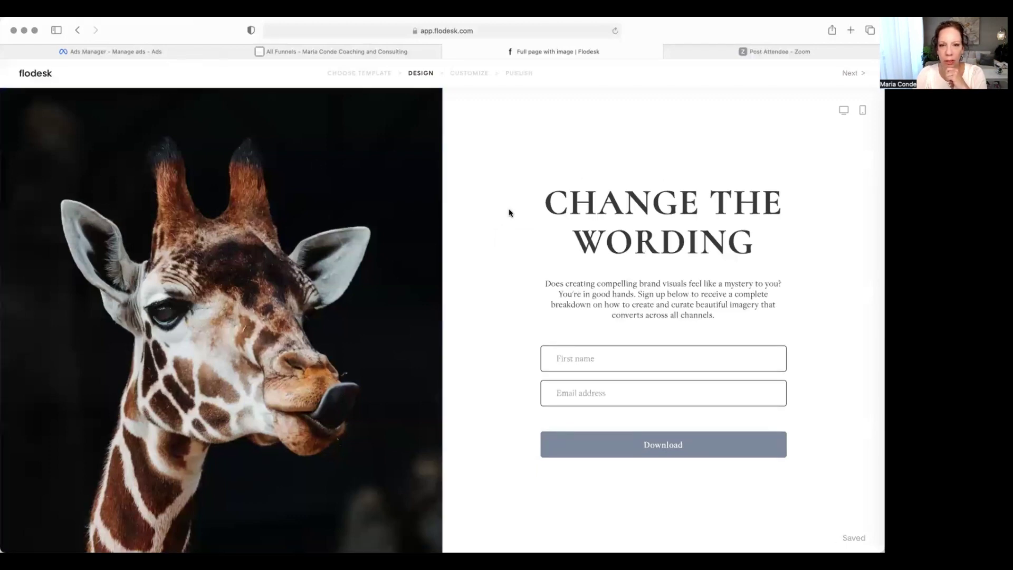
pyautogui.click(668, 452)
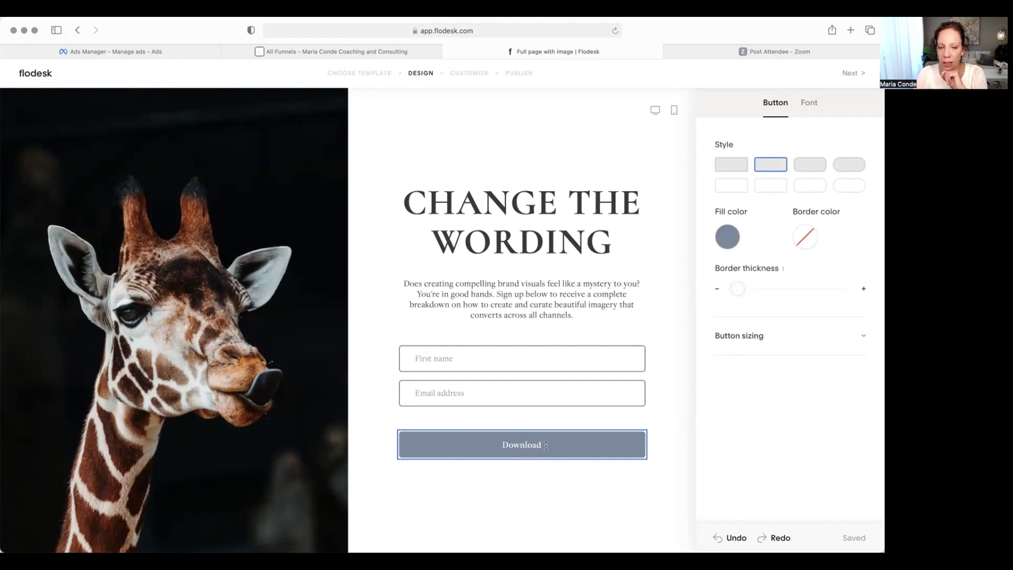
pyautogui.moveTo(545, 445); pyautogui.dragTo(450, 441)
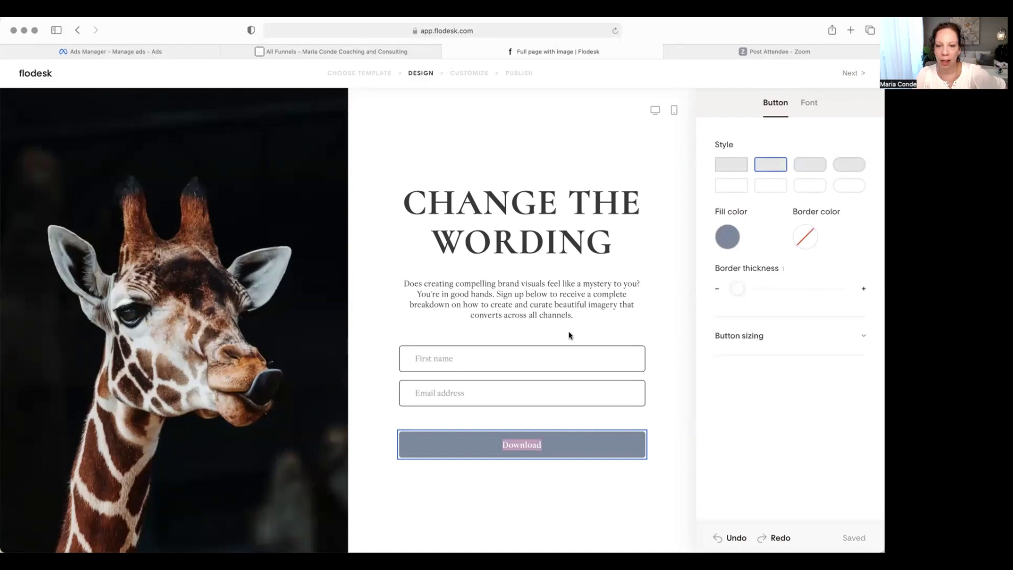
pyautogui.click(35, 75)
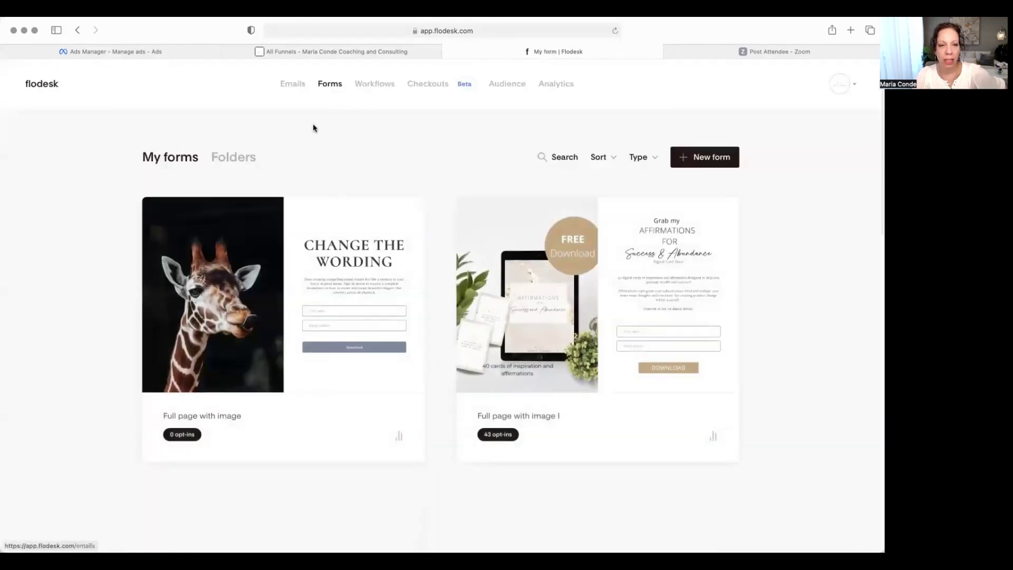
# Browse the audience segments through the second page and open the Money Breakthrough 0322 segment.
pyautogui.moveTo(403, 242)
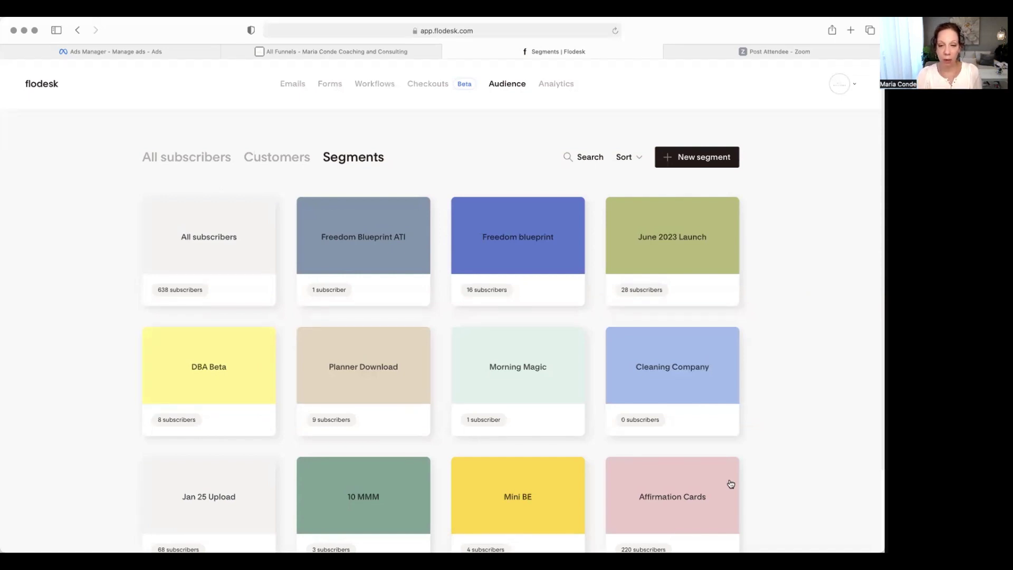
pyautogui.scroll(-4, 659, 432)
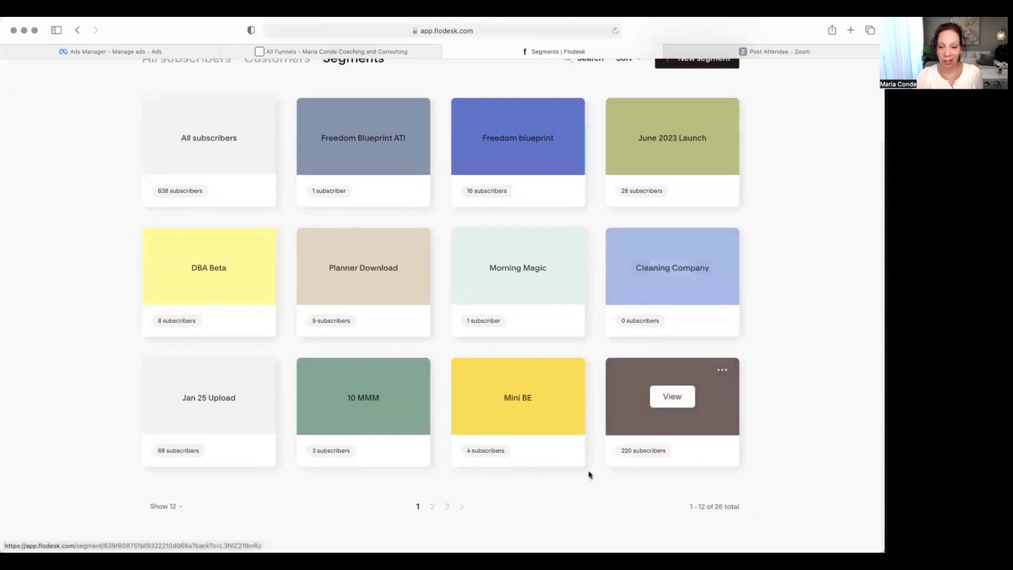
pyautogui.scroll(4, 635, 462)
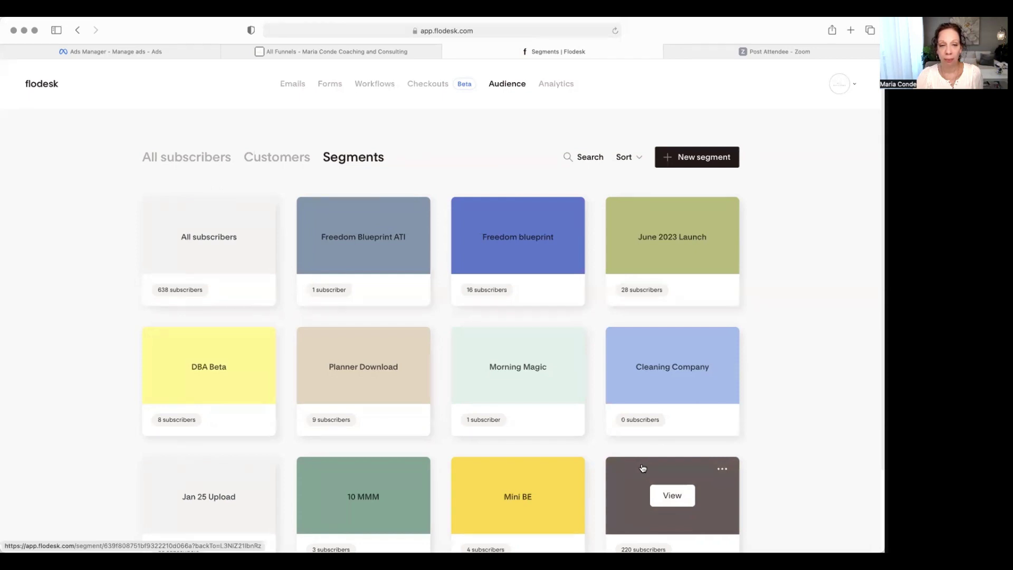
pyautogui.scroll(-3, 543, 411)
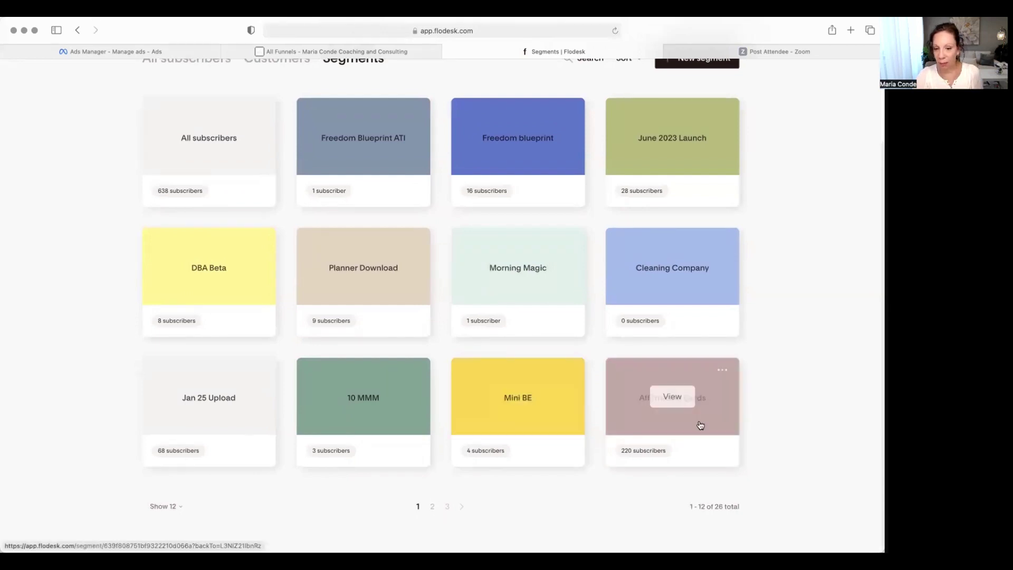
pyautogui.click(433, 506)
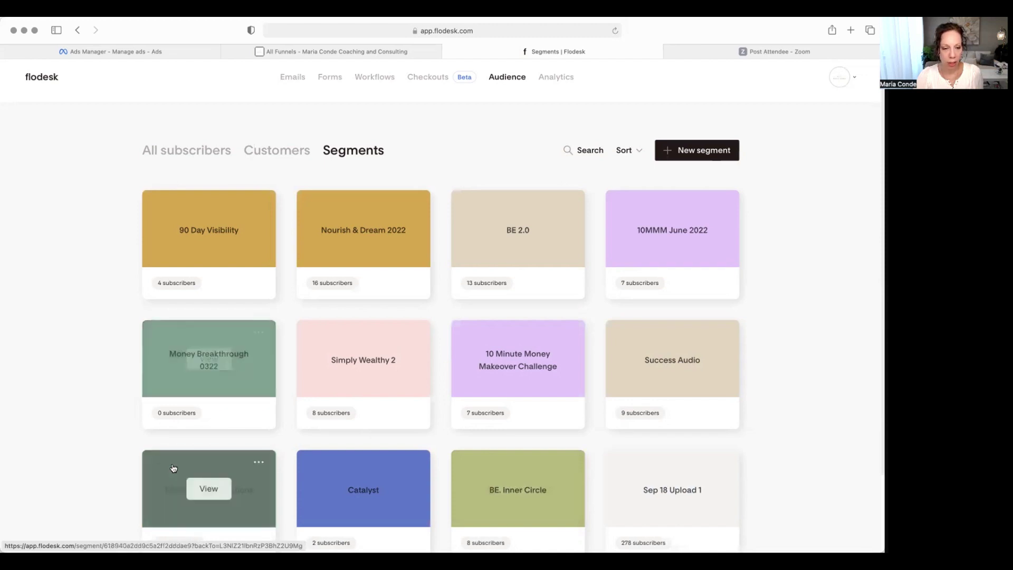
pyautogui.click(198, 361)
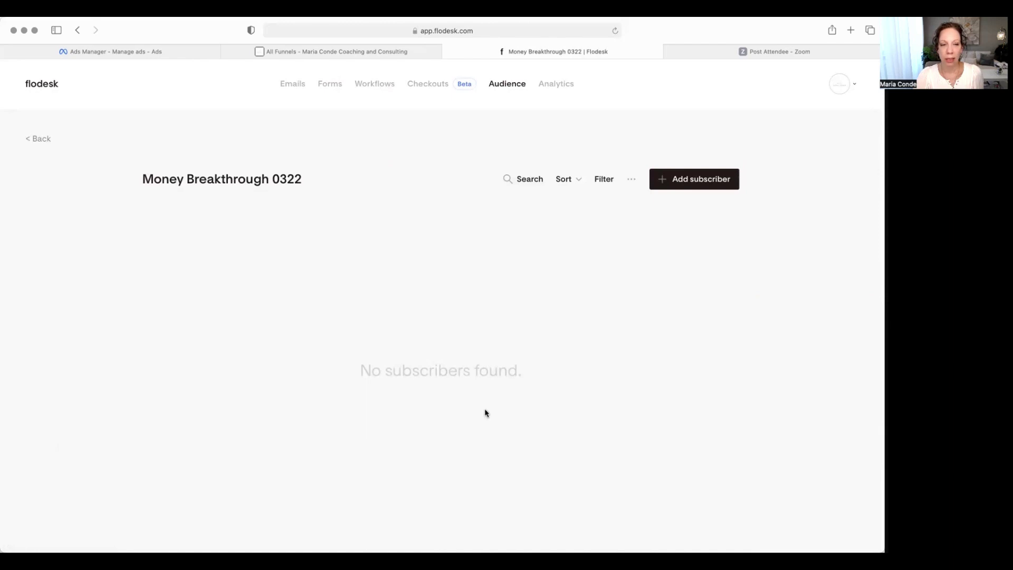
# Open the workflows overview and browse the existing workflows.
pyautogui.click(378, 87)
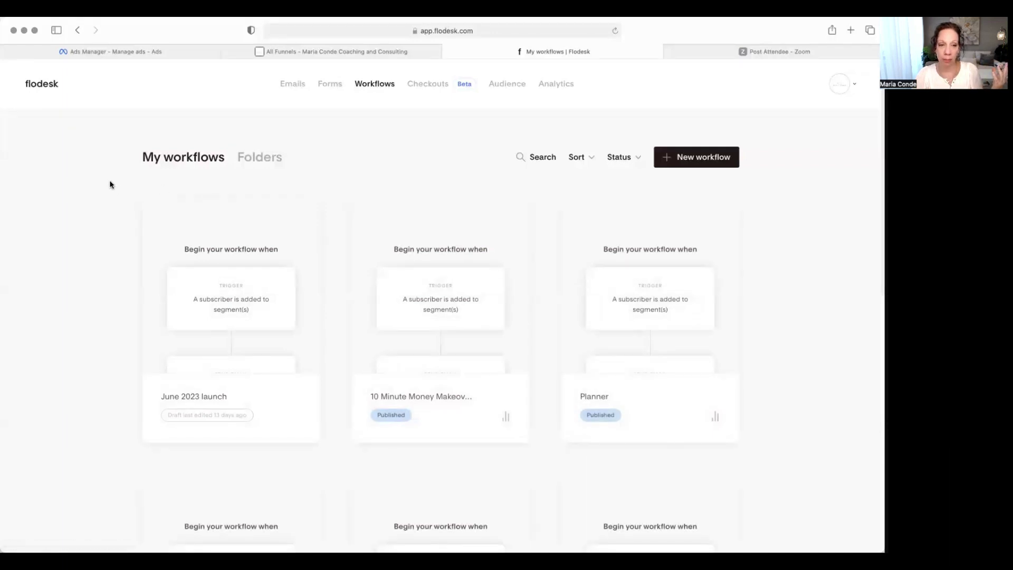
pyautogui.scroll(-1, 110, 184)
pyautogui.scroll(1, 110, 184)
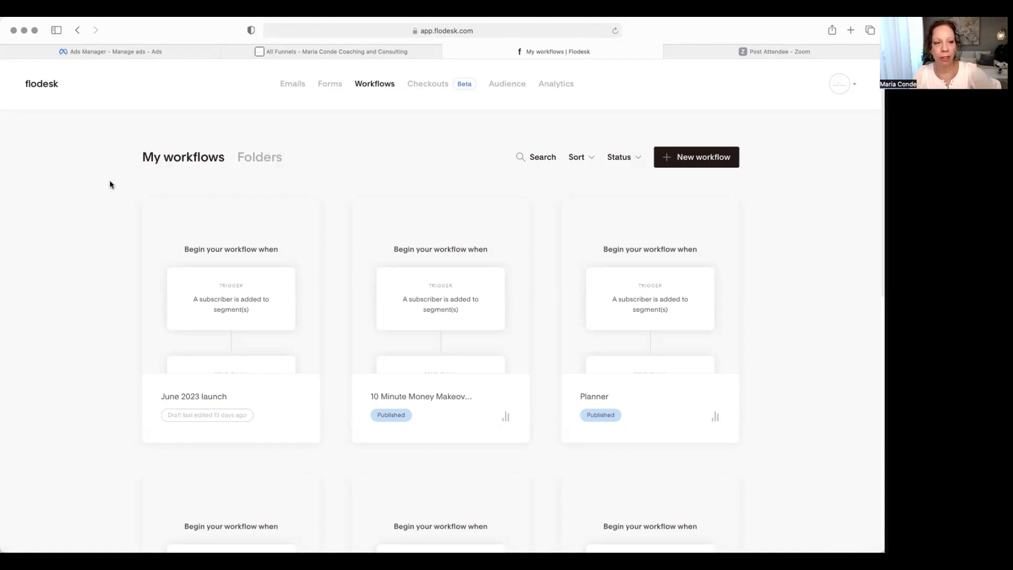
pyautogui.scroll(-5, 332, 299)
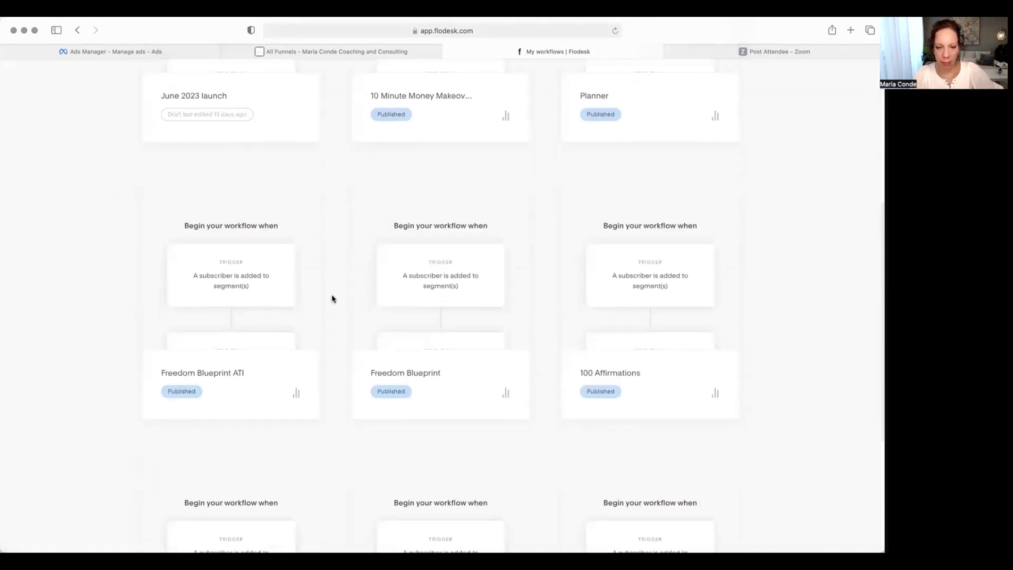
# Browse the second page of workflows and open the Self-Hypnosis Audio Collection workflow for editing.
pyautogui.scroll(-4, 332, 299)
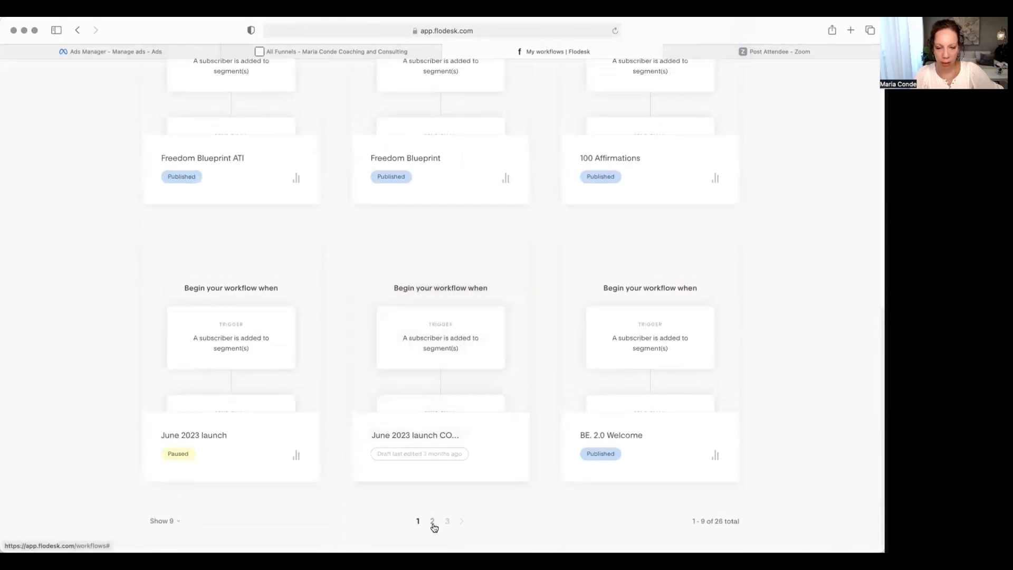
pyautogui.click(432, 521)
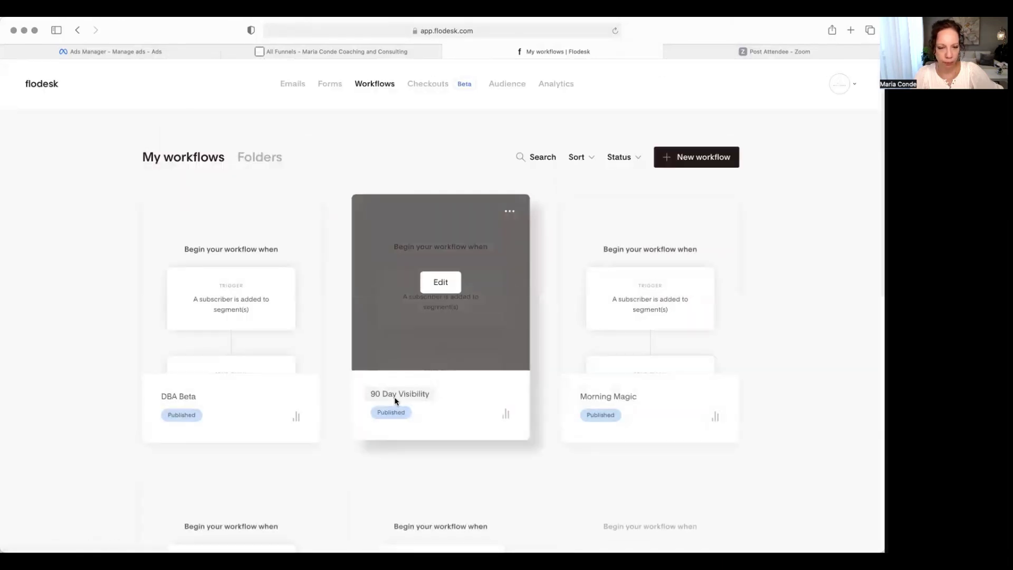
pyautogui.scroll(-4, 396, 401)
pyautogui.scroll(-4, 395, 401)
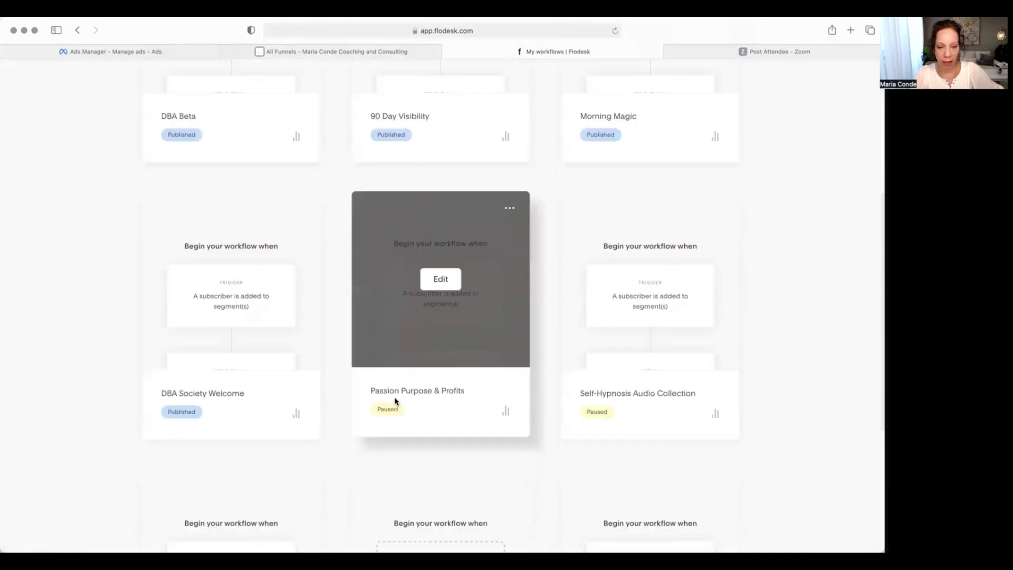
pyautogui.scroll(-1, 394, 400)
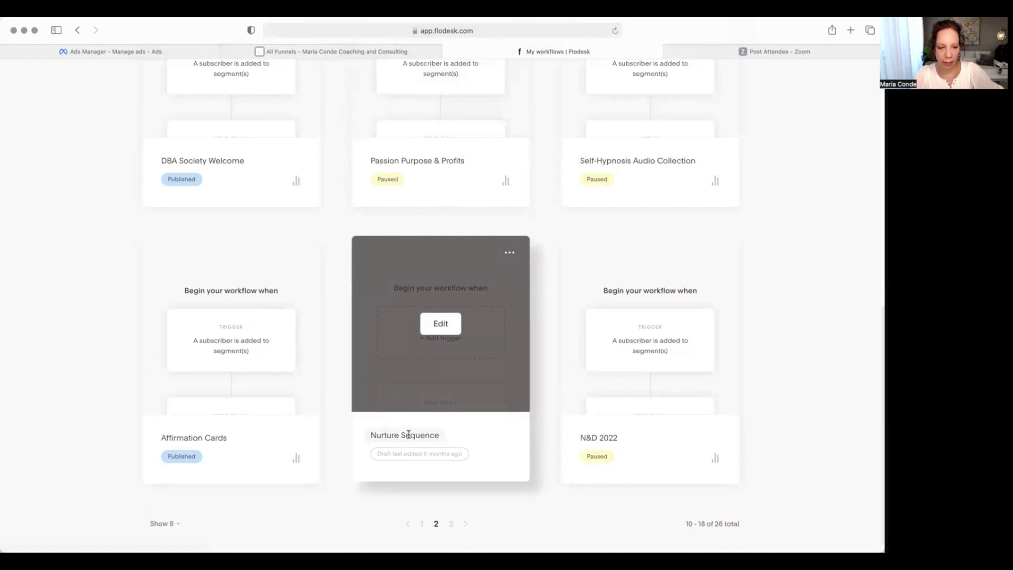
pyautogui.scroll(4, 421, 377)
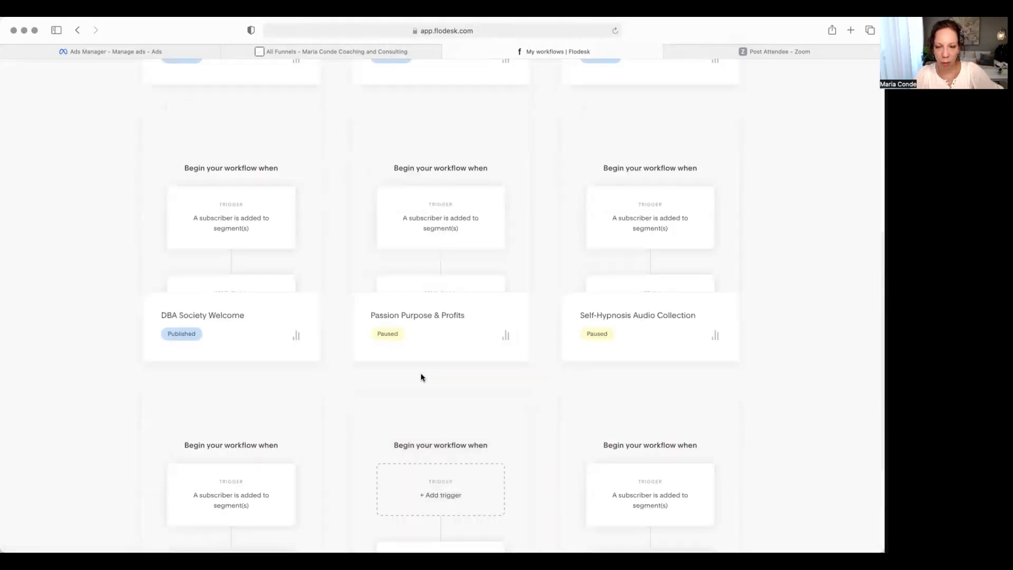
pyautogui.scroll(3, 420, 376)
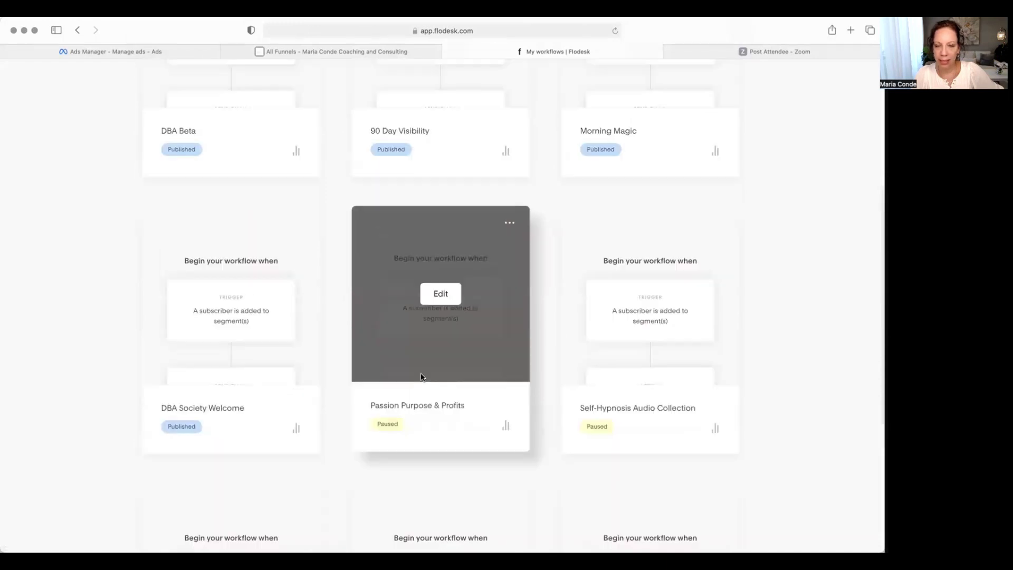
pyautogui.scroll(-1, 635, 366)
pyautogui.click(651, 350)
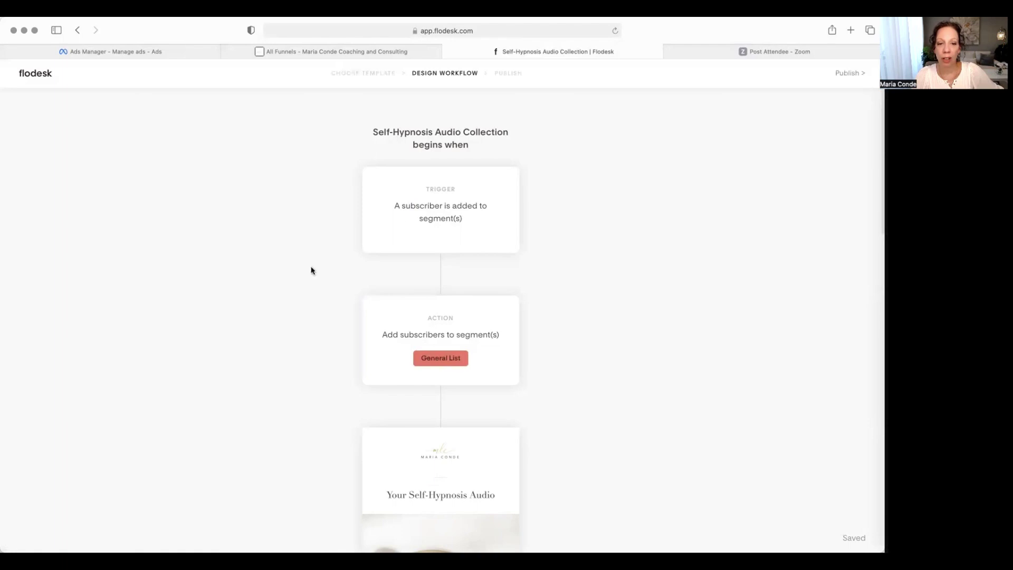
# Set the workflow's trigger to begin when a subscriber is added to the Mini BE segment.
pyautogui.click(427, 219)
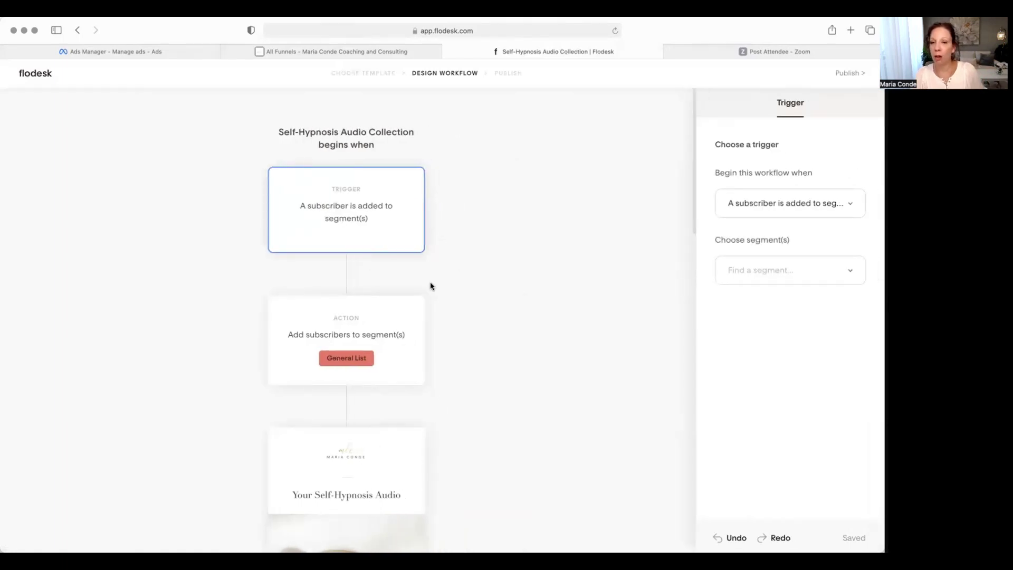
pyautogui.click(776, 273)
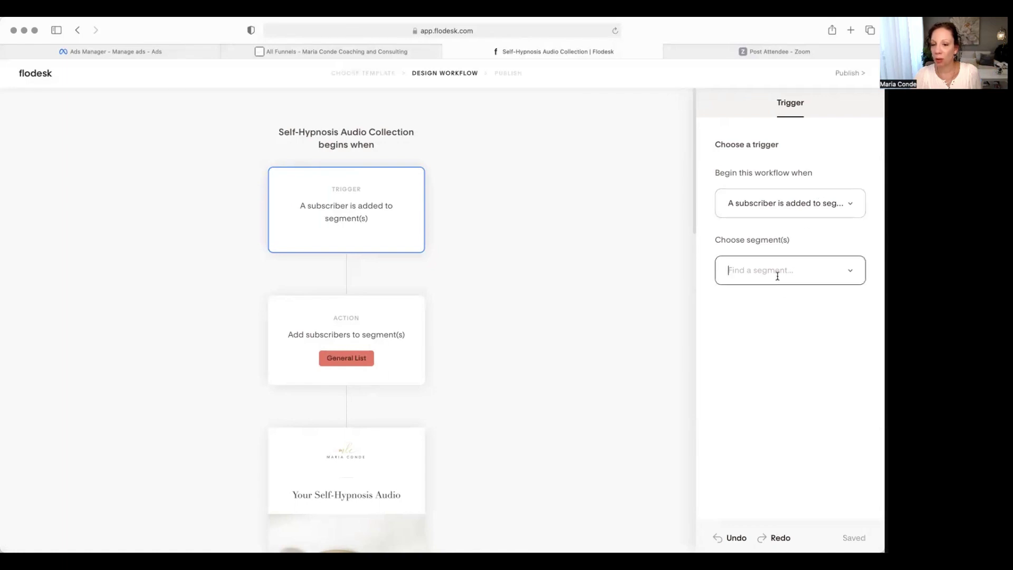
pyautogui.scroll(-8, 771, 338)
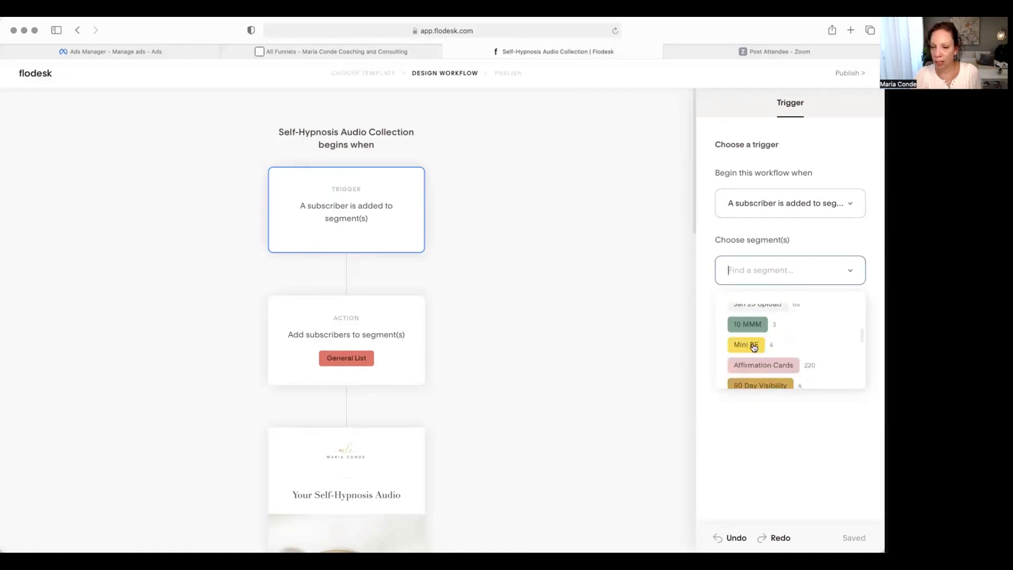
pyautogui.click(750, 344)
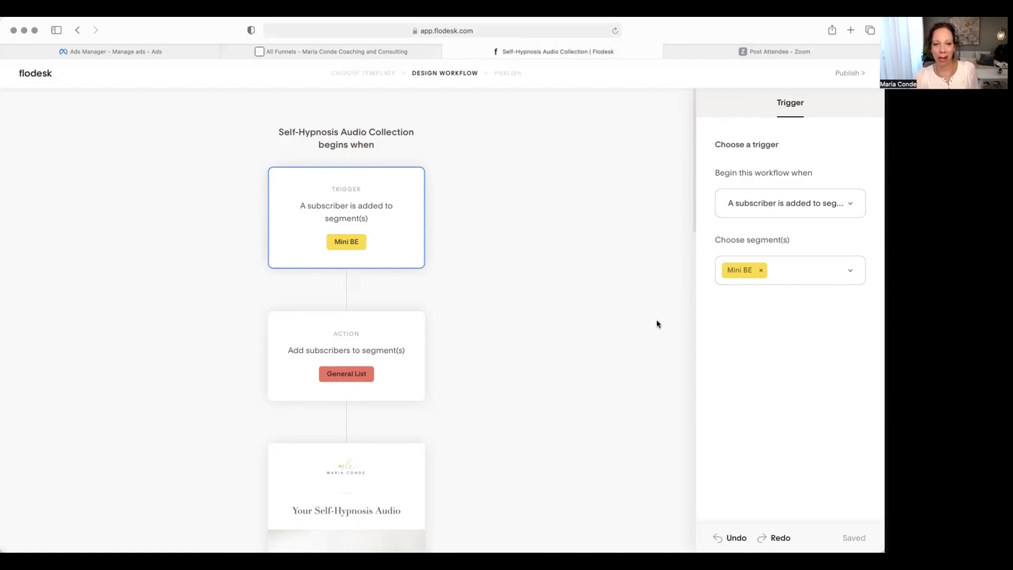
# Review the workflow's sequence from the trigger through the General List action, emails and time delay to the exit.
pyautogui.scroll(-2, 431, 243)
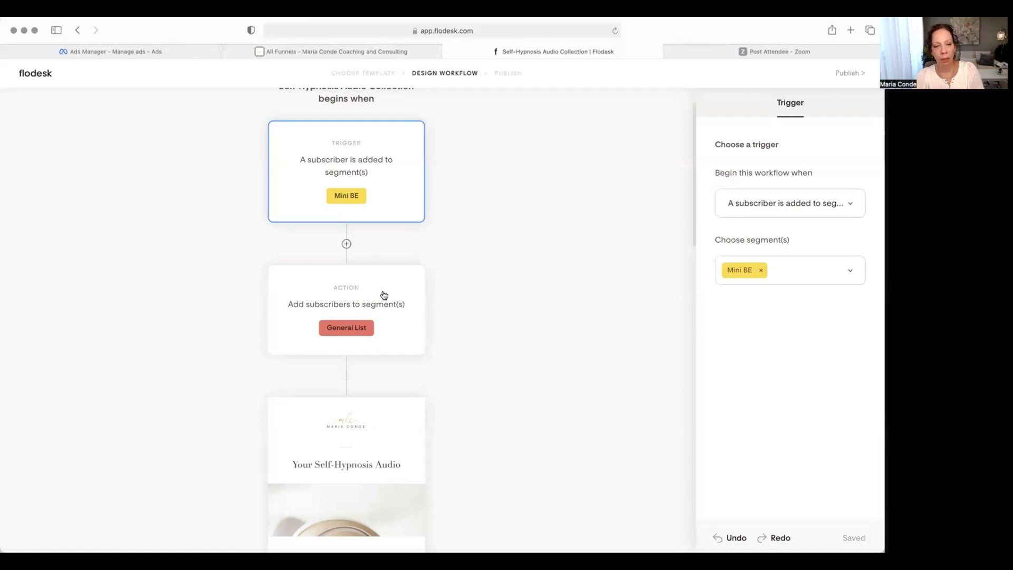
pyautogui.scroll(-10, 416, 321)
pyautogui.scroll(1, 346, 423)
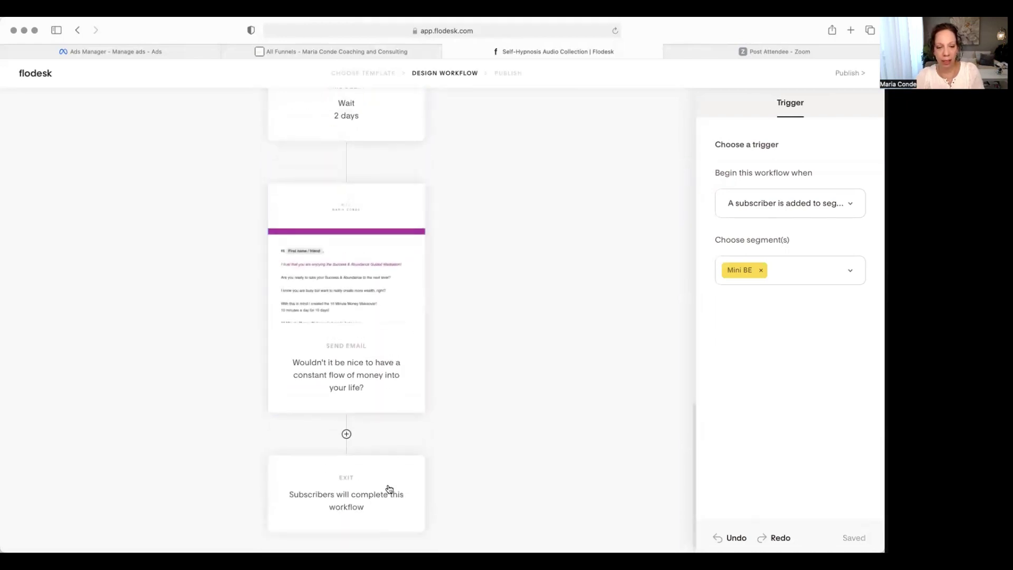
pyautogui.scroll(10, 401, 414)
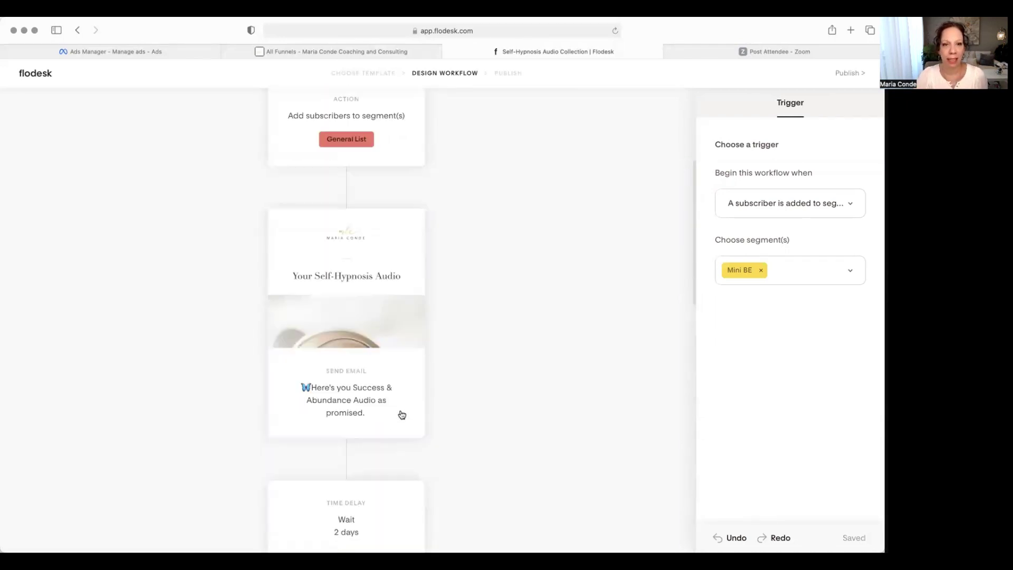
pyautogui.scroll(-6, 390, 438)
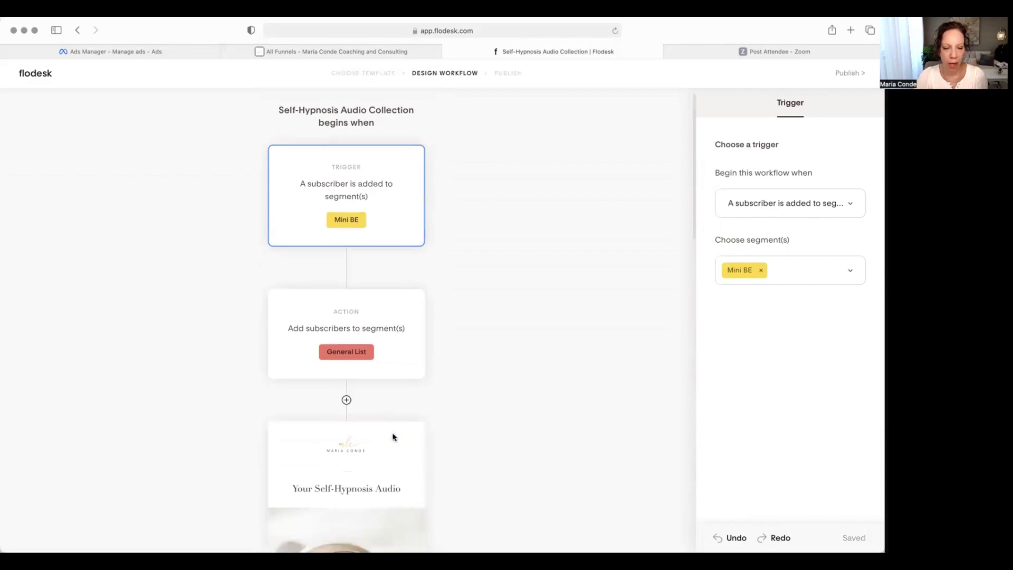
pyautogui.scroll(-2, 348, 413)
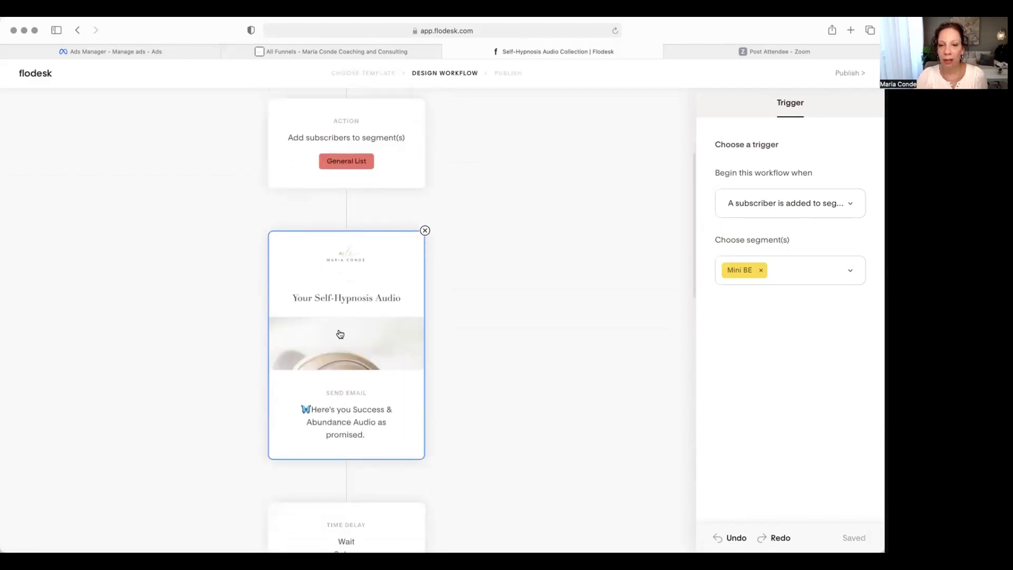
pyautogui.scroll(8, 340, 333)
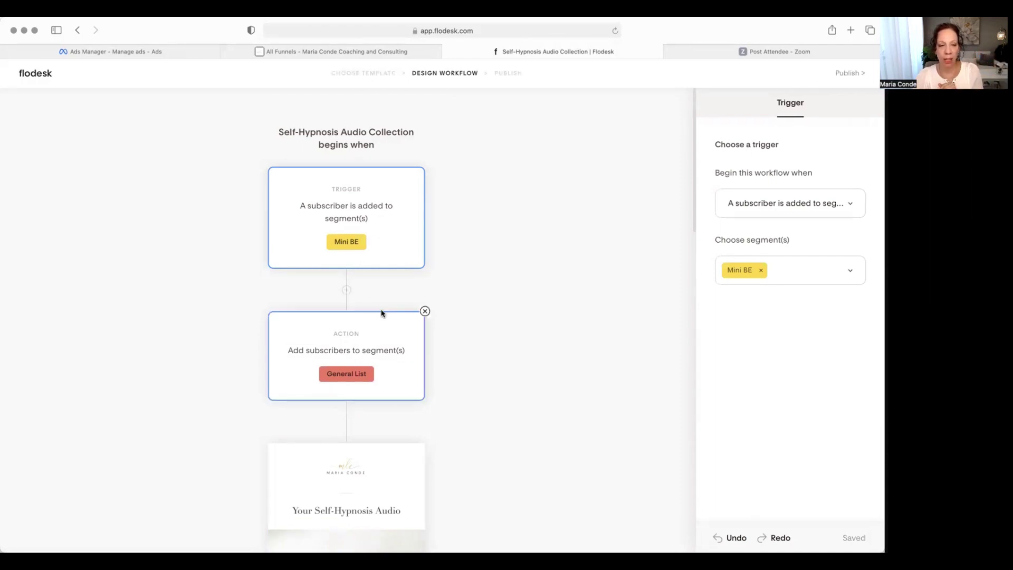
pyautogui.scroll(-2, 381, 312)
pyautogui.scroll(-1, 382, 313)
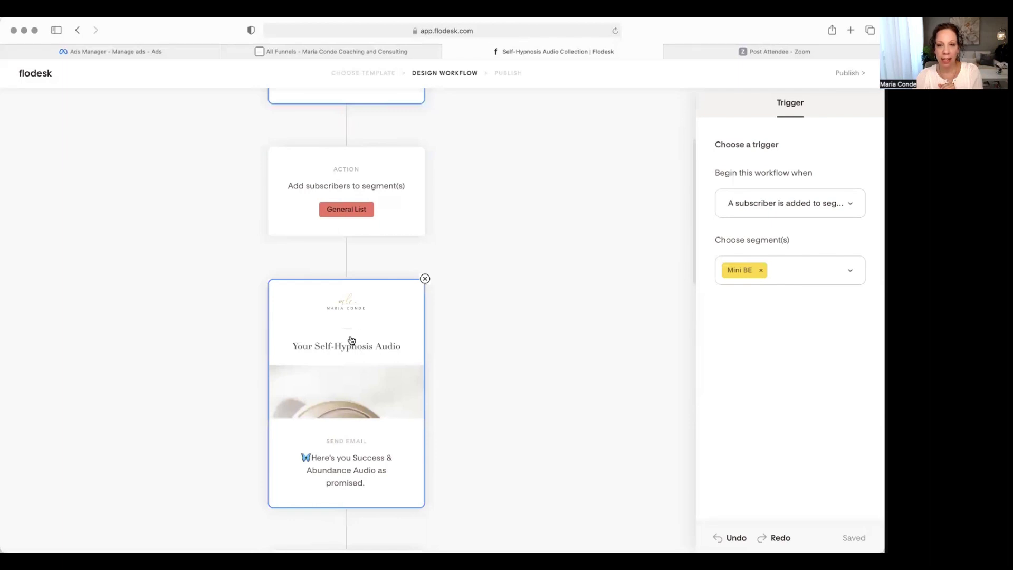
# Insert an empty Send email step after the General List action and compare its options with the existing self-hypnosis email step.
pyautogui.click(345, 259)
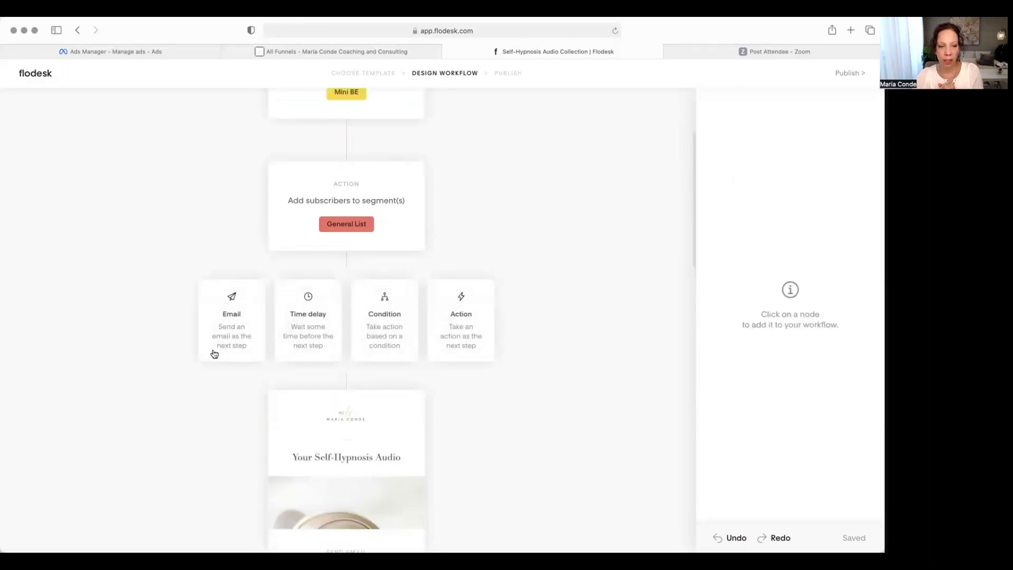
pyautogui.click(221, 347)
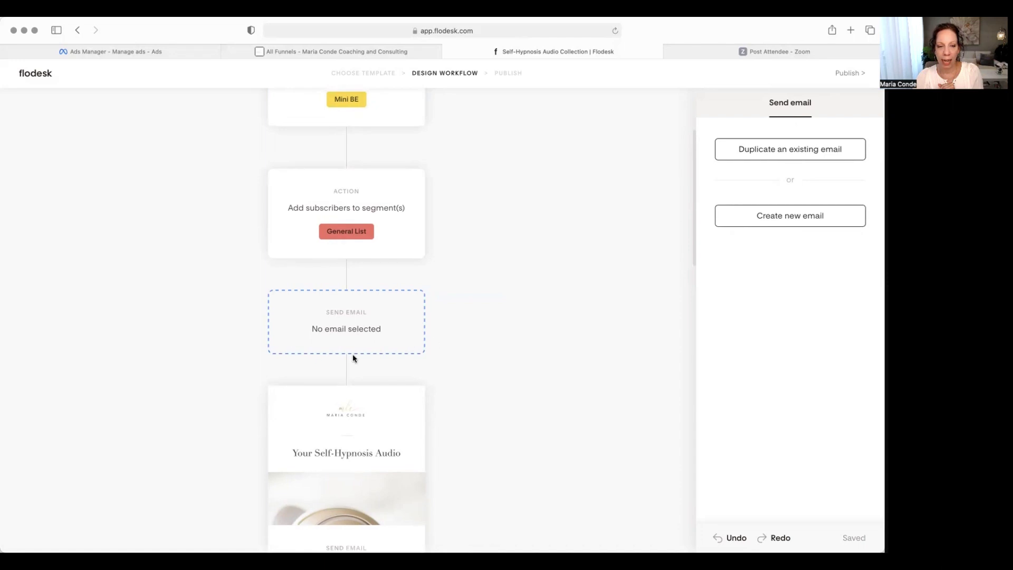
pyautogui.scroll(-3, 377, 400)
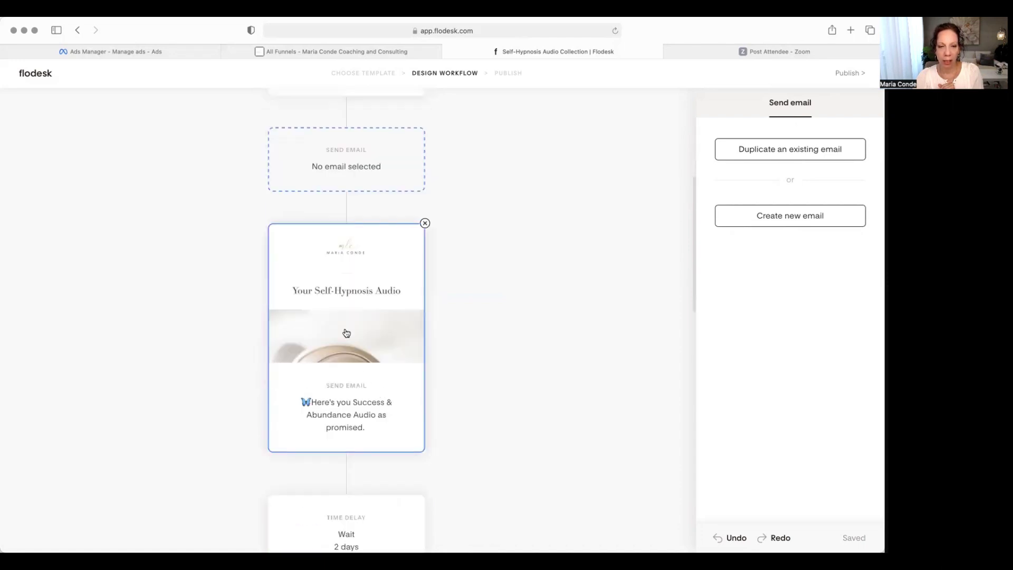
pyautogui.click(344, 321)
pyautogui.scroll(2, 328, 304)
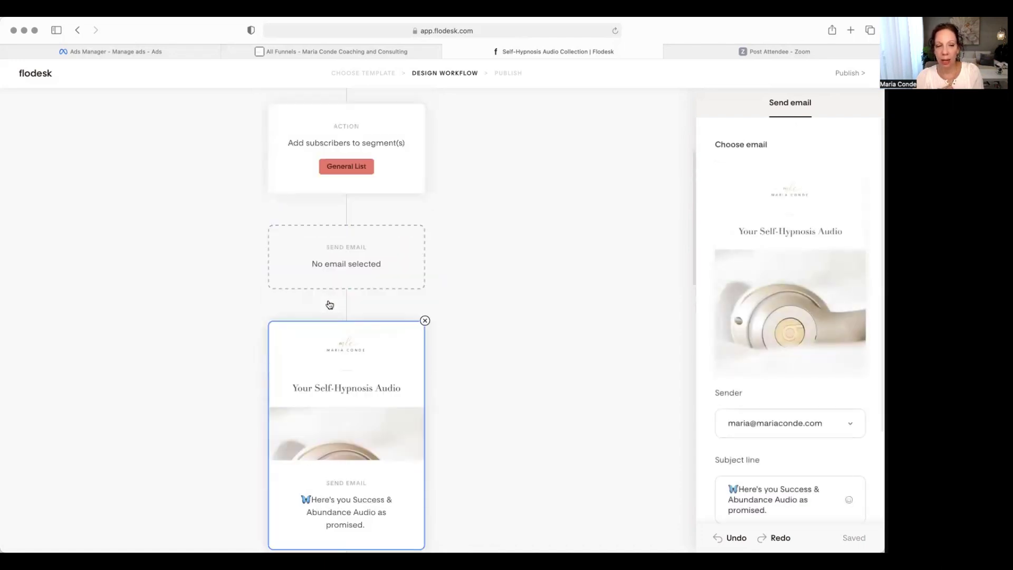
pyautogui.click(339, 266)
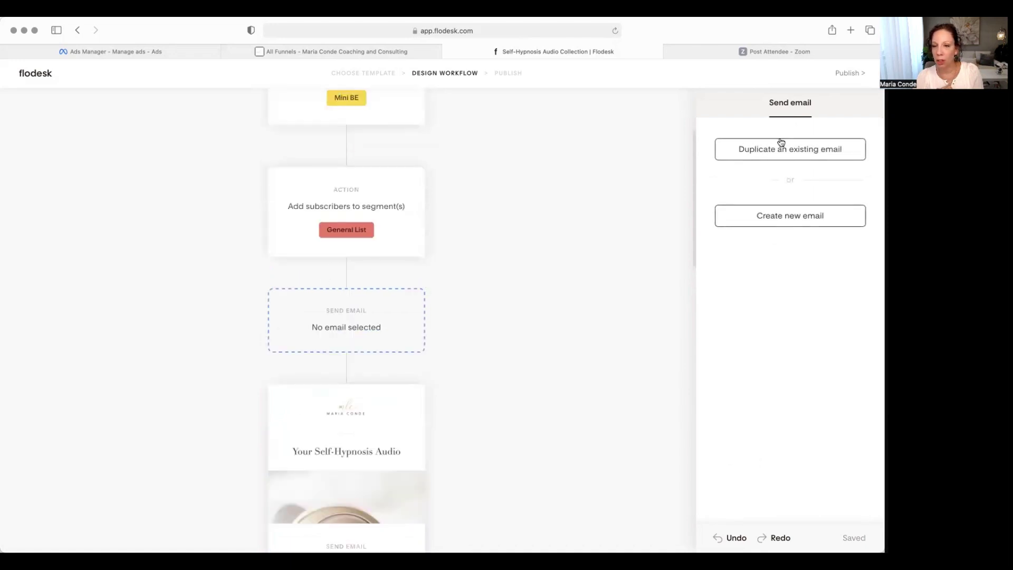
# Delete the empty Send email step from the workflow.
pyautogui.scroll(1, 554, 282)
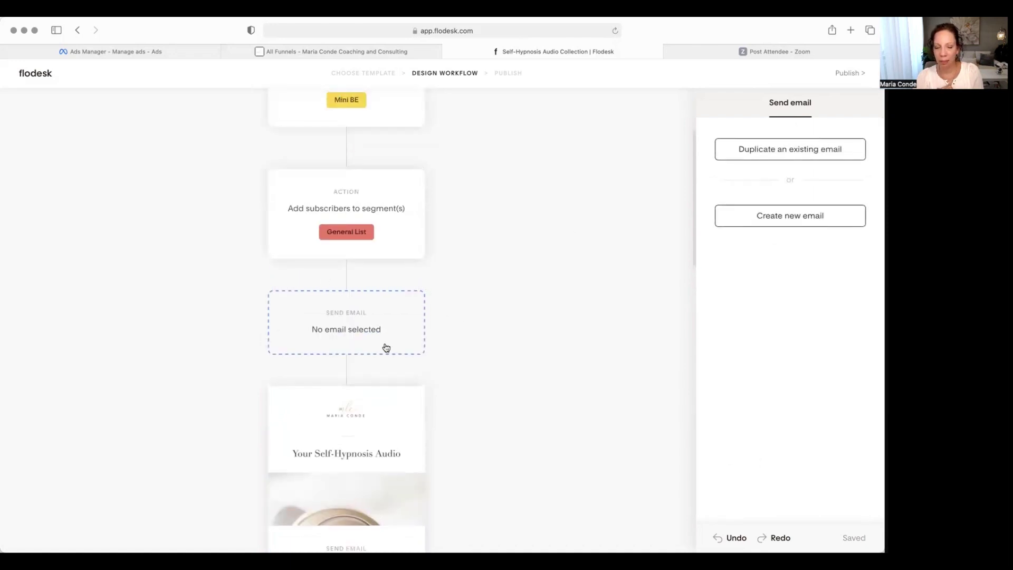
pyautogui.click(424, 290)
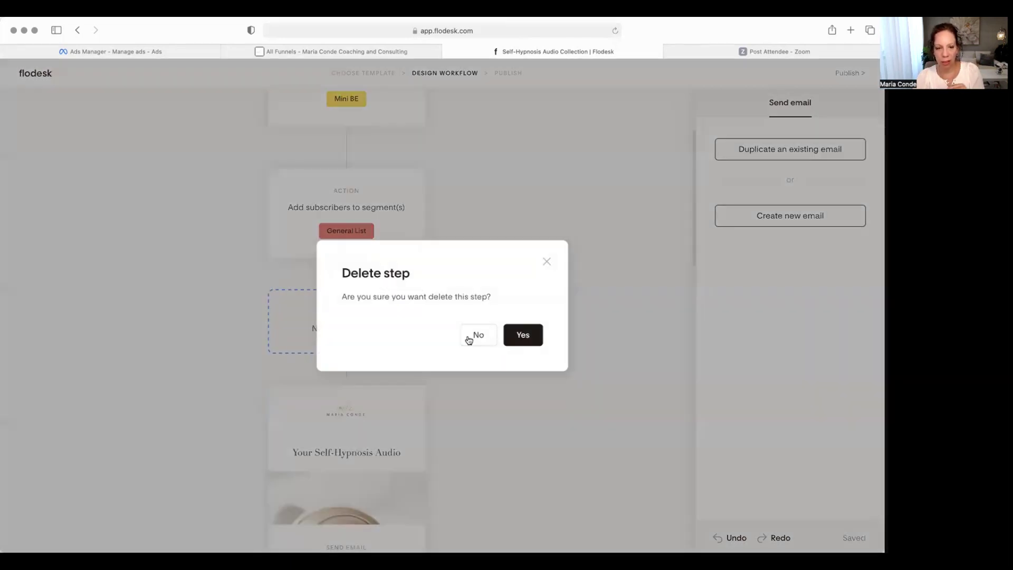
pyautogui.click(525, 337)
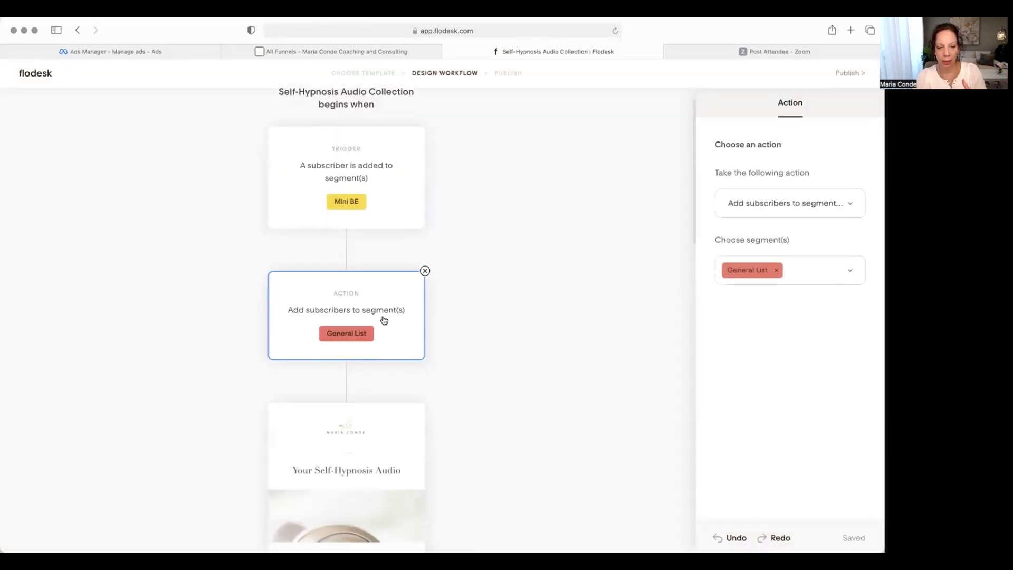
# View the step types available between the General List action and the first email, and dismiss them without adding one.
pyautogui.scroll(-5, 369, 343)
pyautogui.scroll(1, 346, 360)
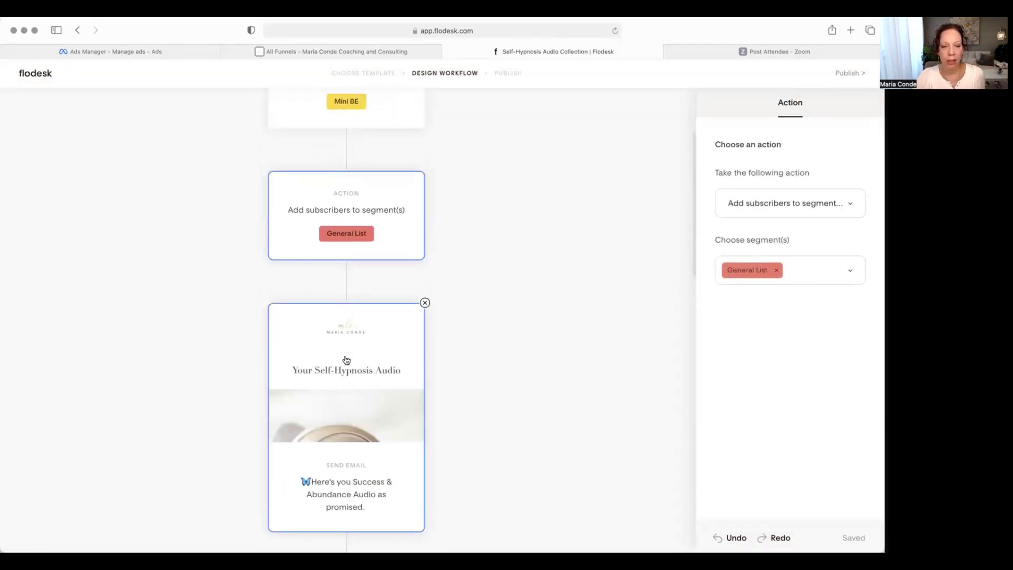
pyautogui.scroll(-2, 346, 360)
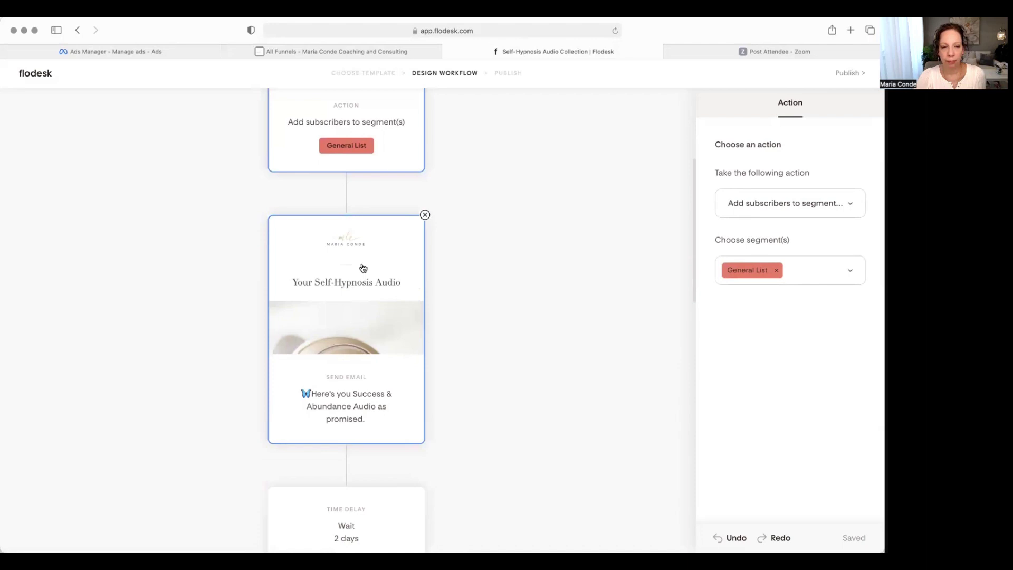
pyautogui.click(346, 193)
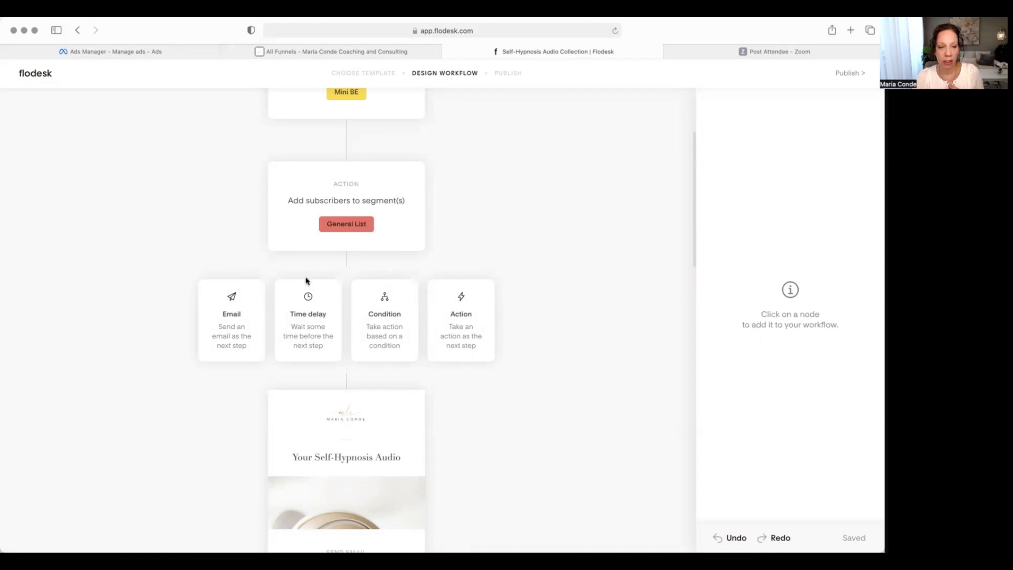
pyautogui.click(552, 251)
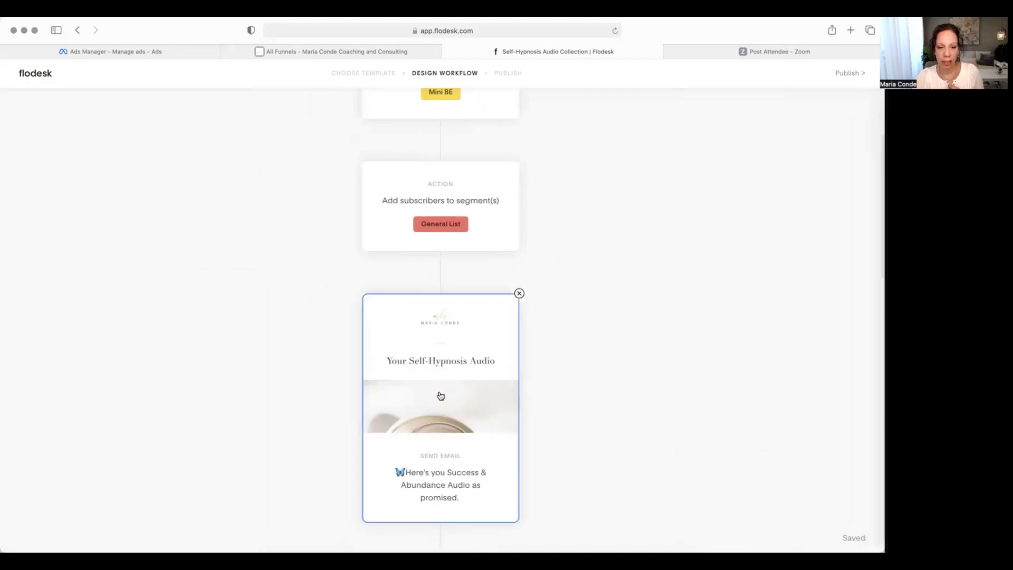
# Open the workflow's Your Self-Hypnosis Audio email in the email editor and look over its image and download message.
pyautogui.click(441, 396)
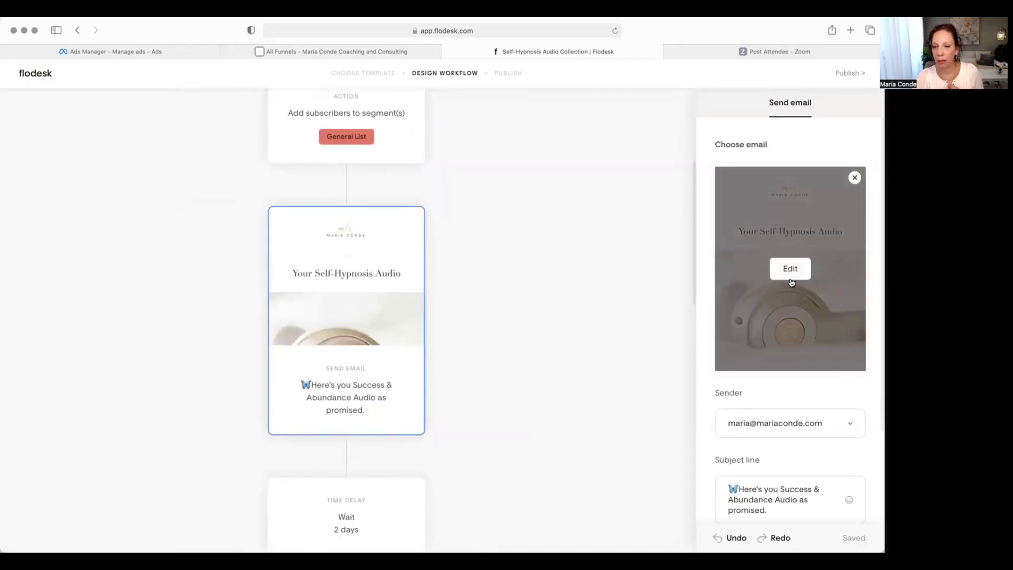
pyautogui.click(790, 269)
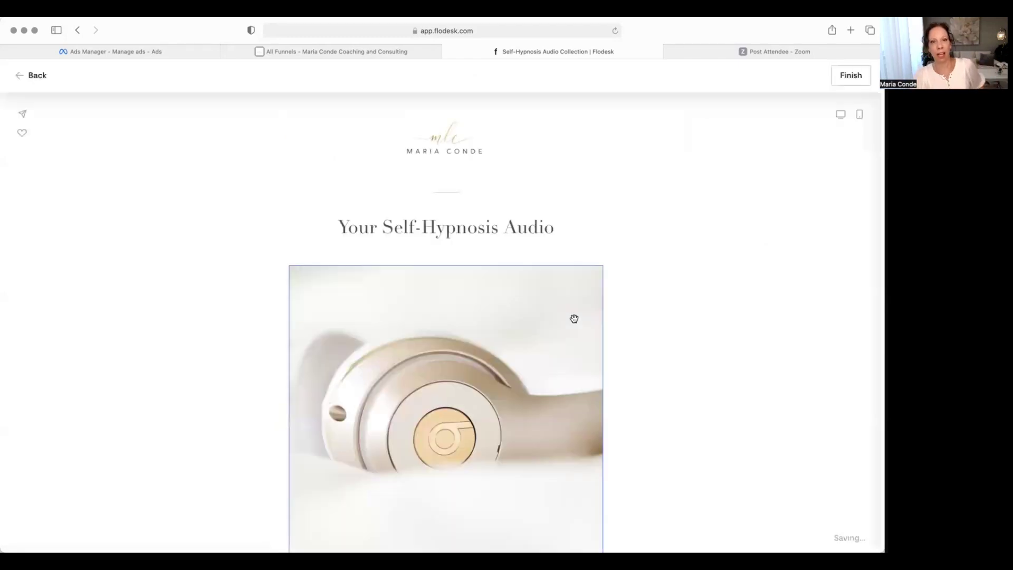
pyautogui.scroll(-3, 479, 343)
pyautogui.scroll(-4, 482, 343)
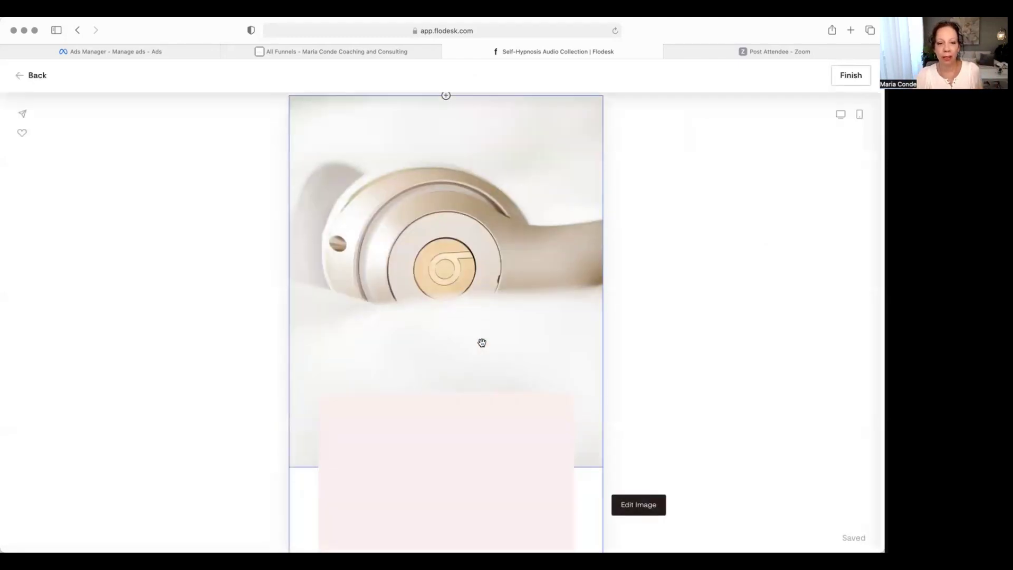
pyautogui.scroll(5, 482, 342)
pyautogui.scroll(-2, 482, 343)
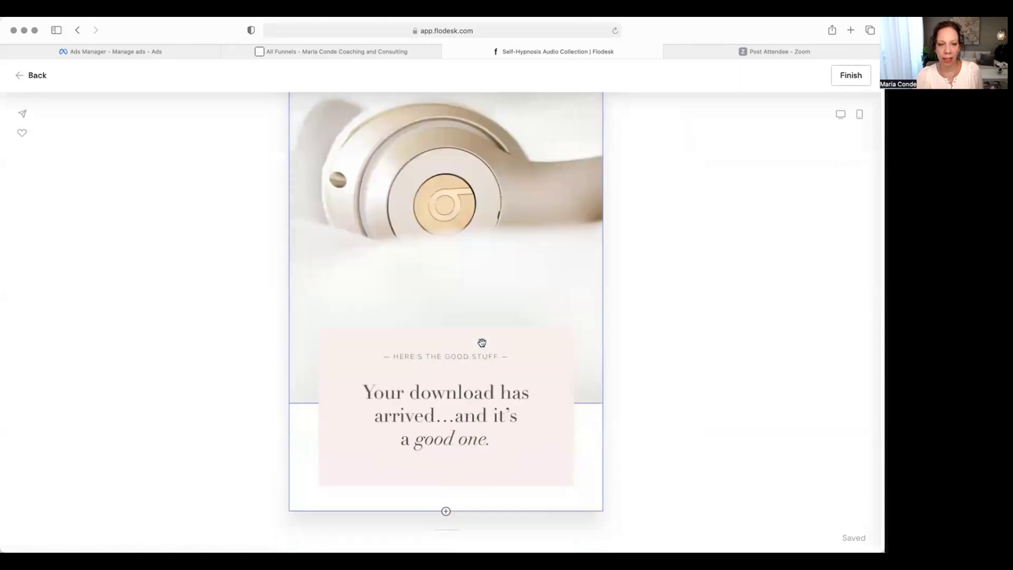
pyautogui.scroll(5, 481, 343)
pyautogui.scroll(-4, 481, 343)
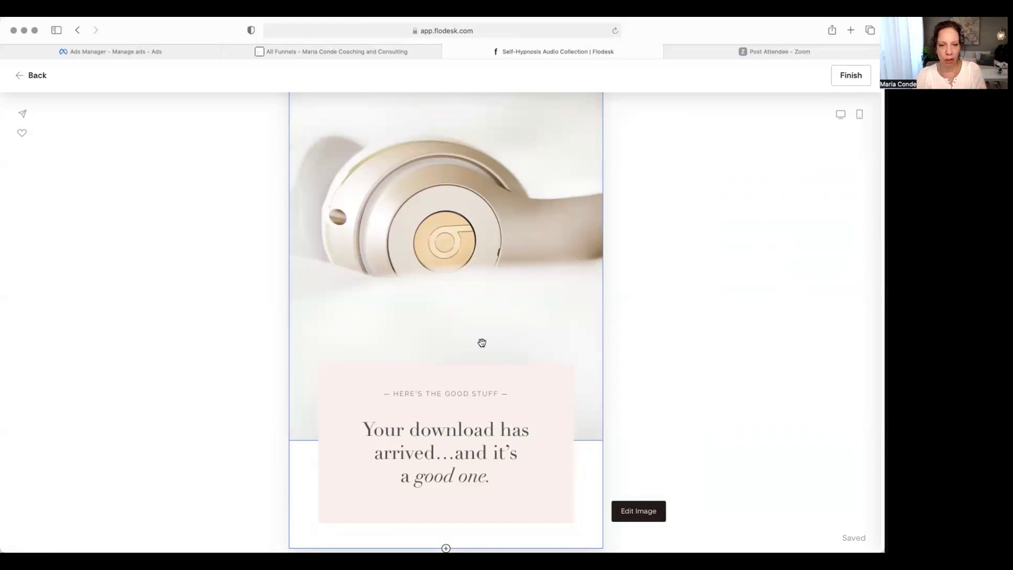
# Read the email's body text down to the meditation download button and open that button block's settings.
pyautogui.scroll(-2, 481, 343)
pyautogui.scroll(-3, 482, 343)
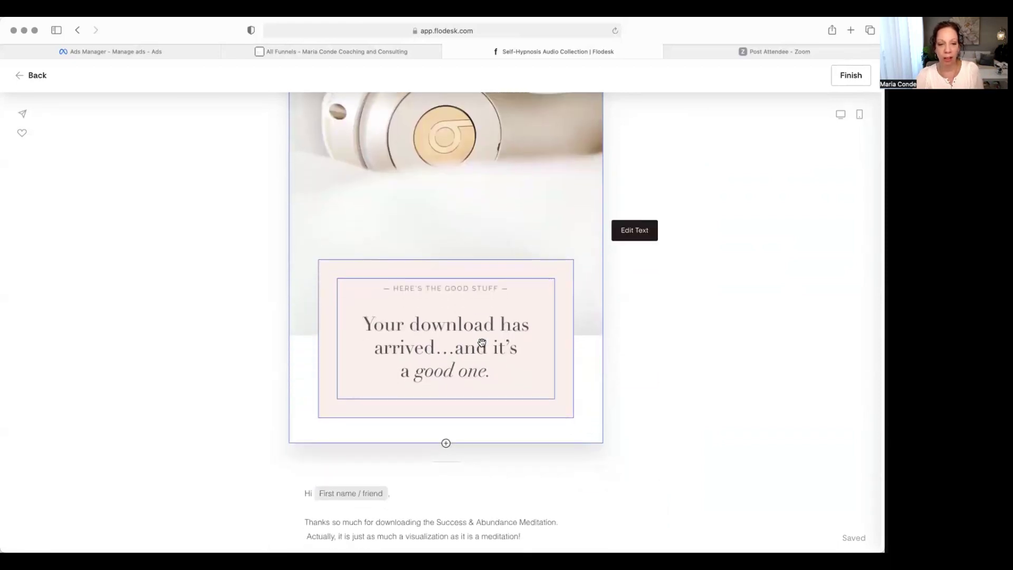
pyautogui.scroll(-4, 481, 342)
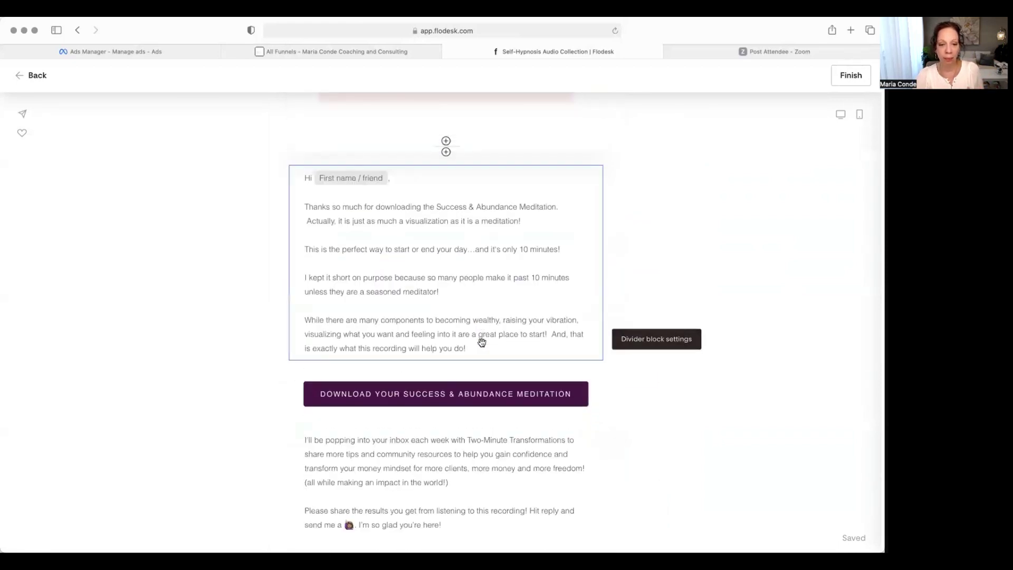
pyautogui.click(474, 409)
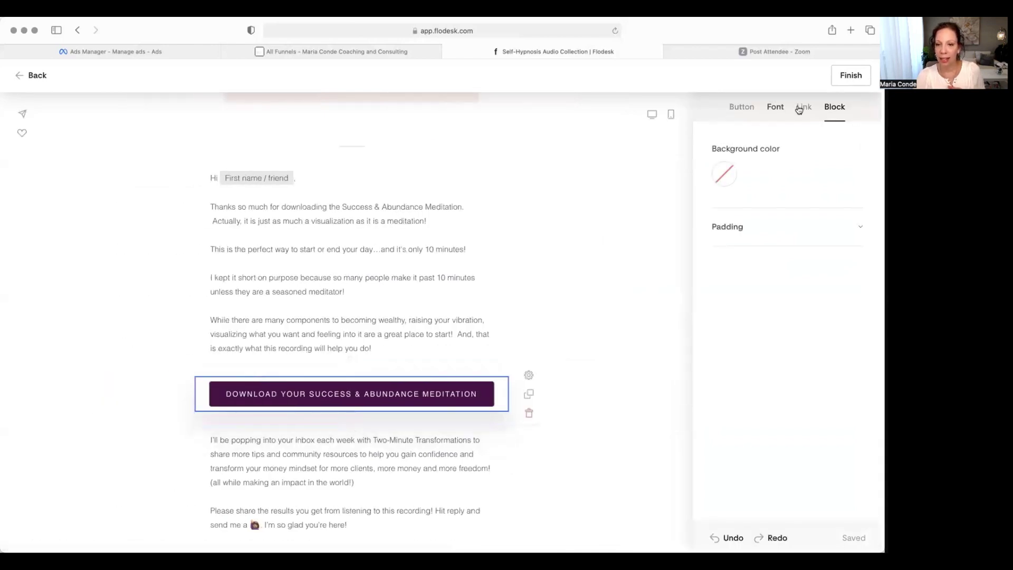
# Review the whole email layout, from the logo header and image through the signature, Instagram feed and social footer.
pyautogui.scroll(10, 397, 283)
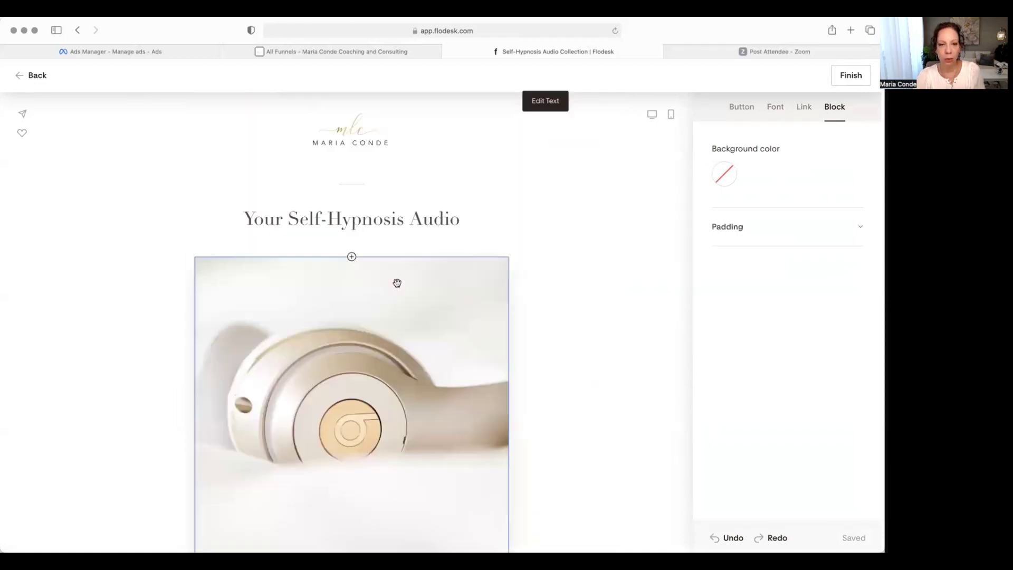
pyautogui.scroll(-3, 396, 338)
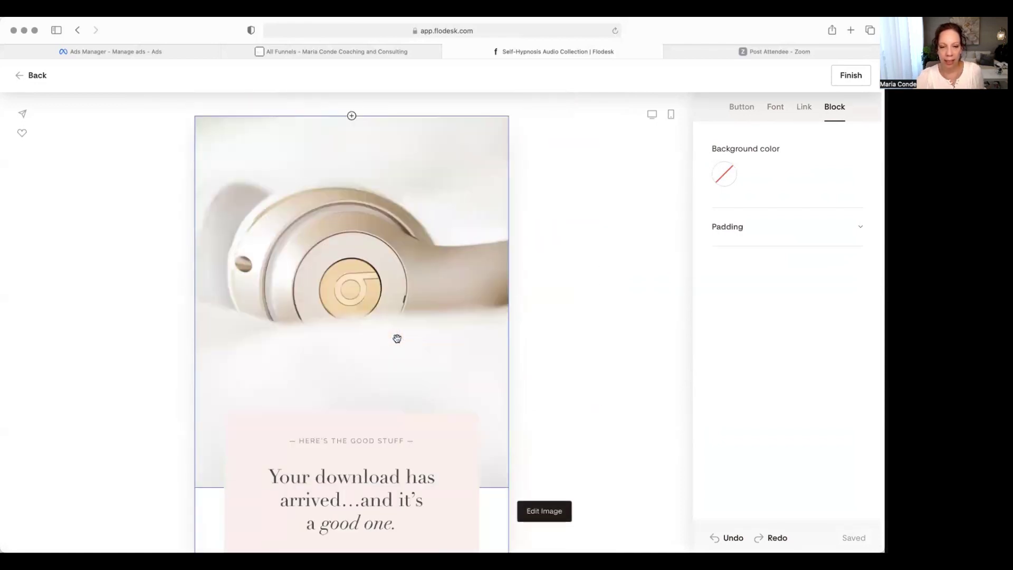
pyautogui.scroll(-4, 397, 337)
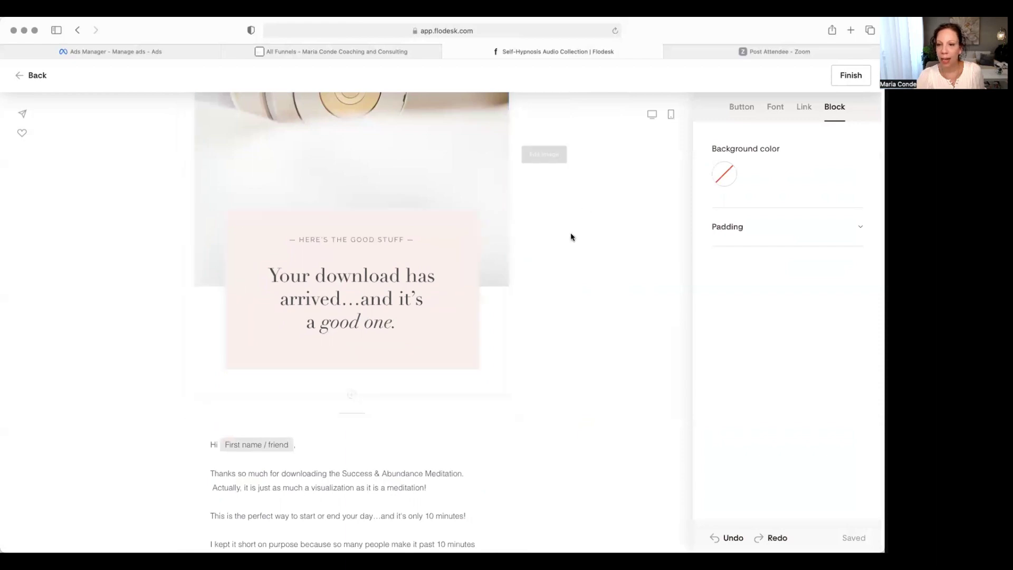
pyautogui.scroll(8, 389, 249)
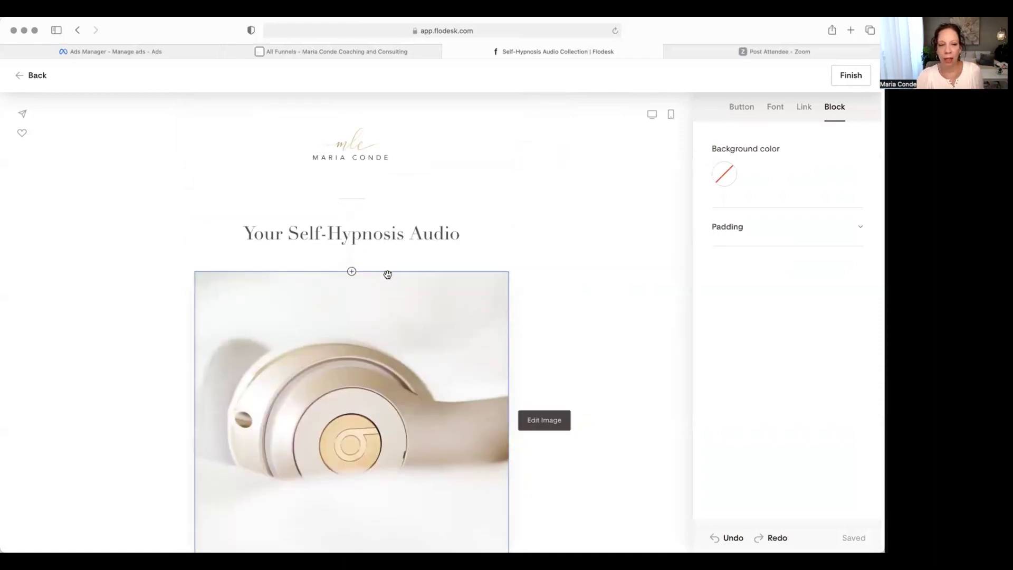
pyautogui.scroll(-10, 387, 274)
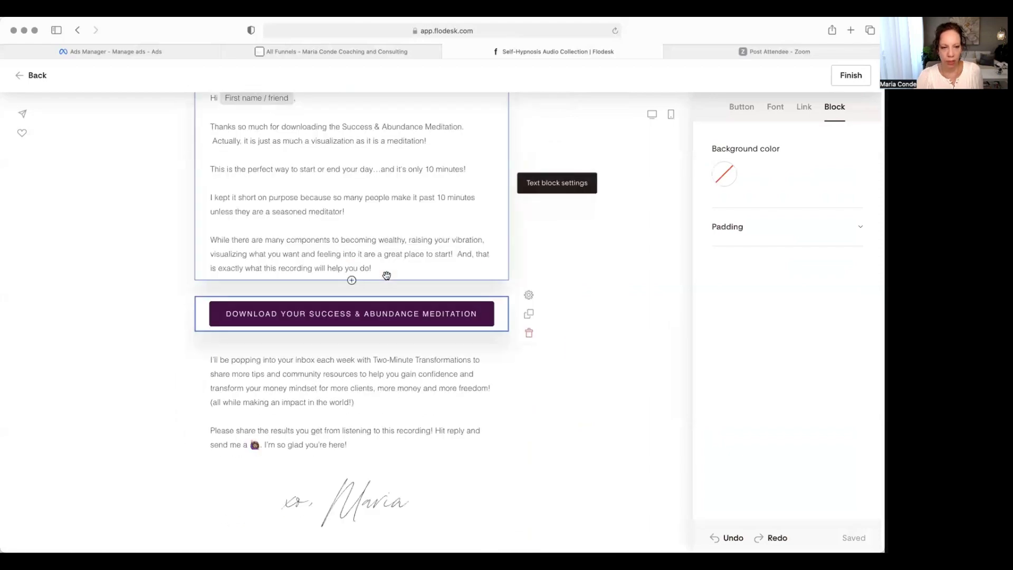
pyautogui.scroll(-7, 386, 272)
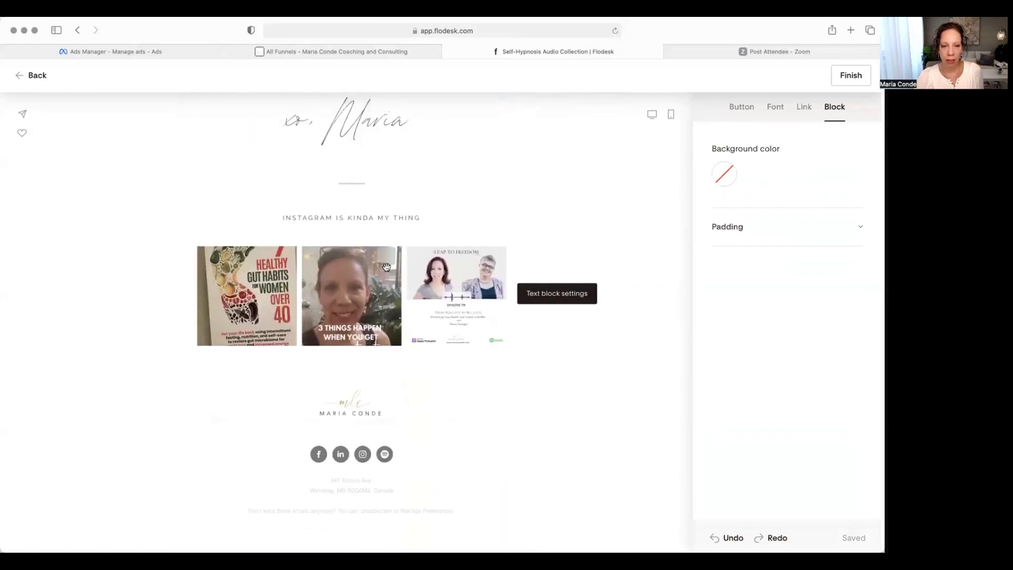
pyautogui.scroll(5, 338, 343)
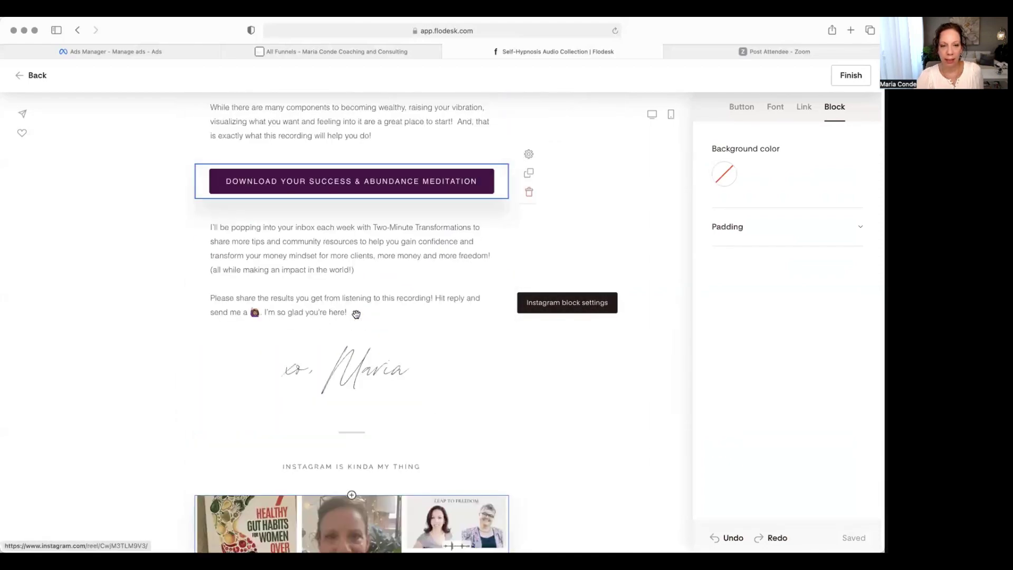
pyautogui.scroll(4, 356, 314)
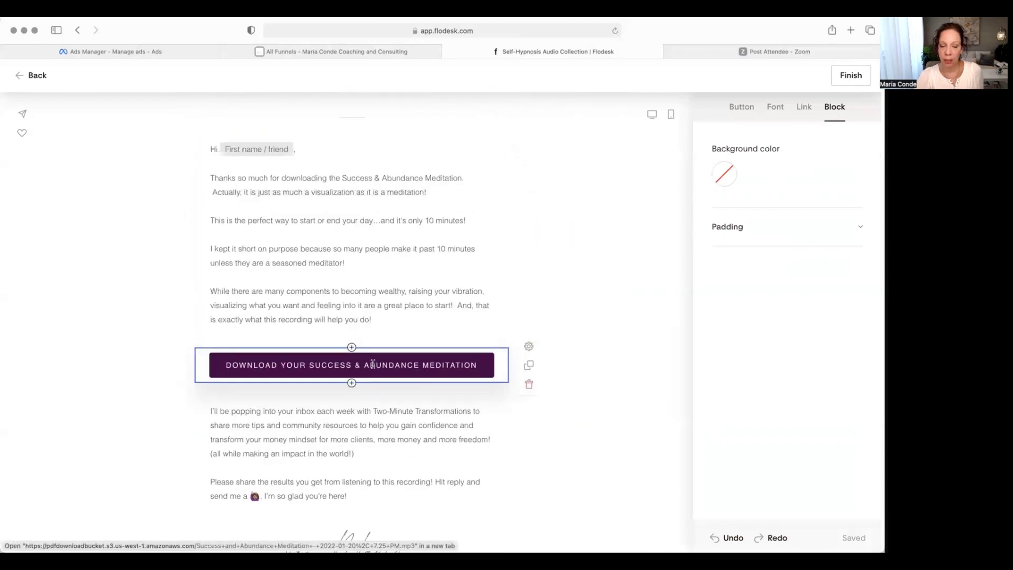
pyautogui.scroll(-4, 373, 364)
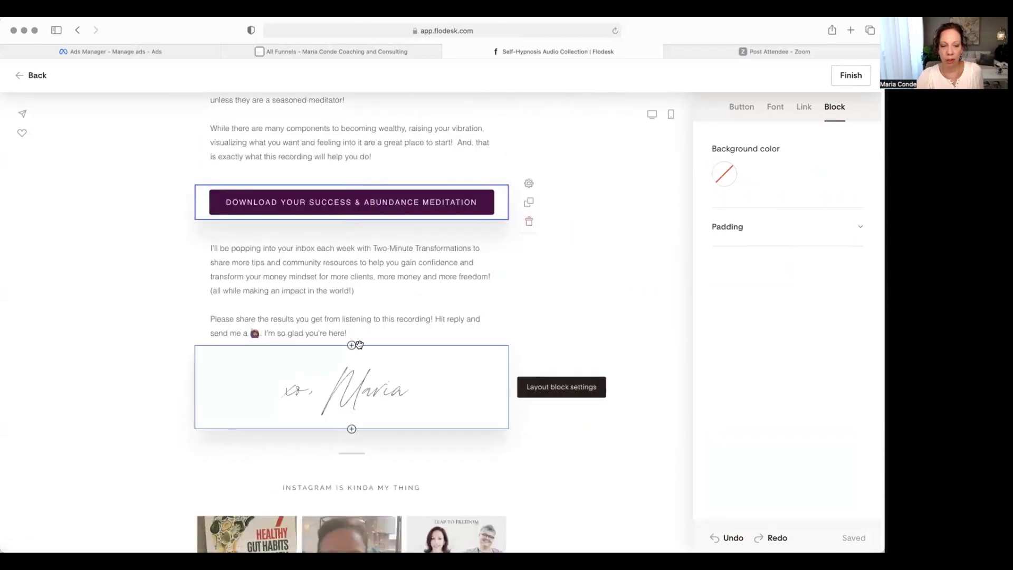
pyautogui.scroll(3, 369, 327)
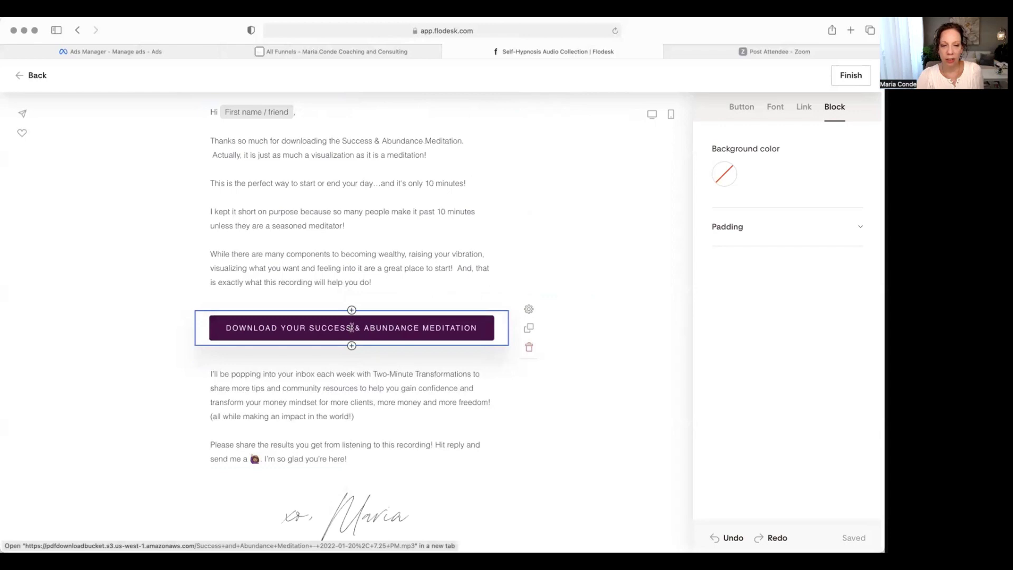
# Examine the download button's style, font and web address link settings, and look over the email around it.
pyautogui.click(735, 110)
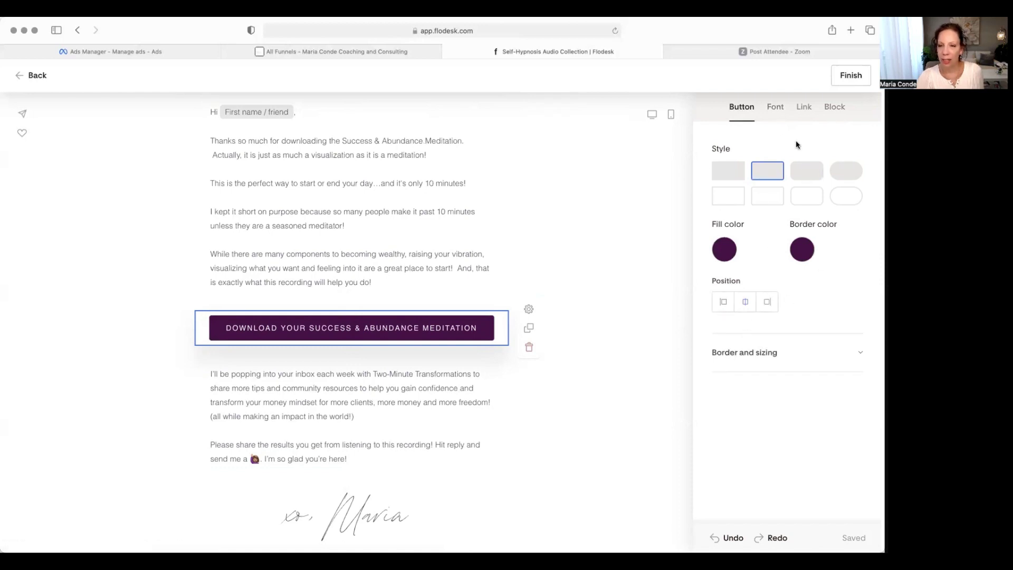
pyautogui.click(775, 107)
pyautogui.click(807, 108)
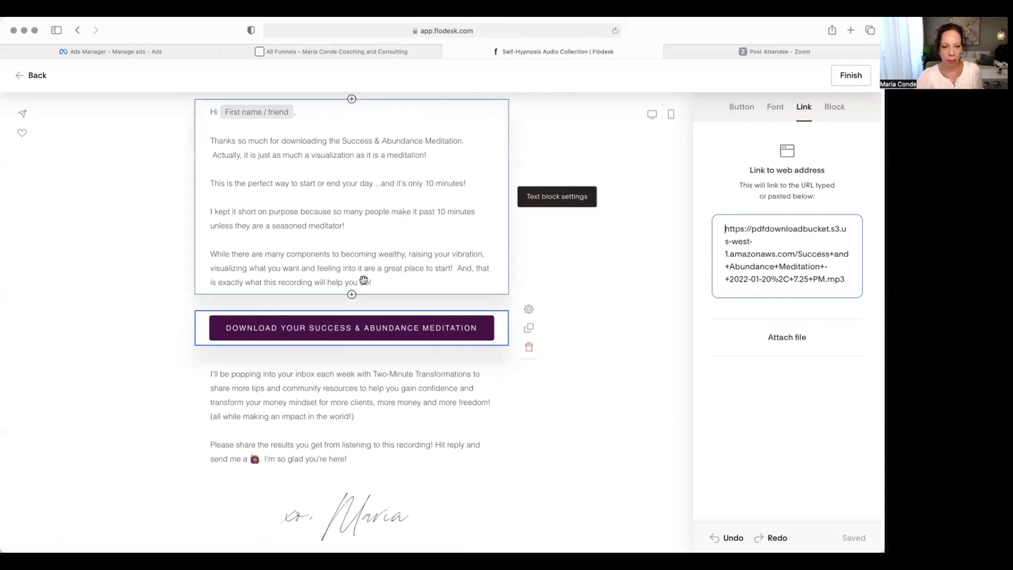
pyautogui.scroll(15, 412, 295)
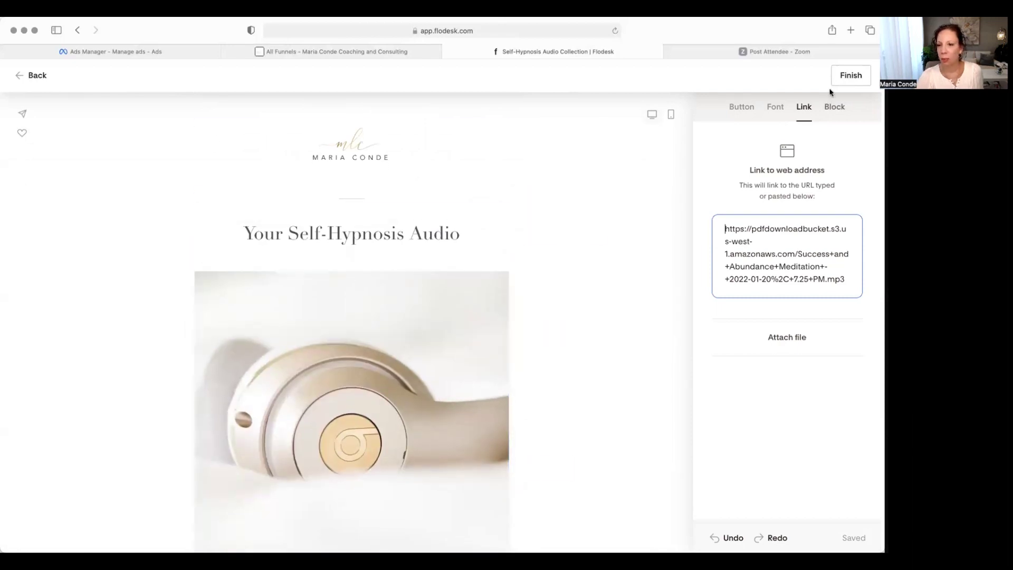
pyautogui.scroll(-10, 430, 259)
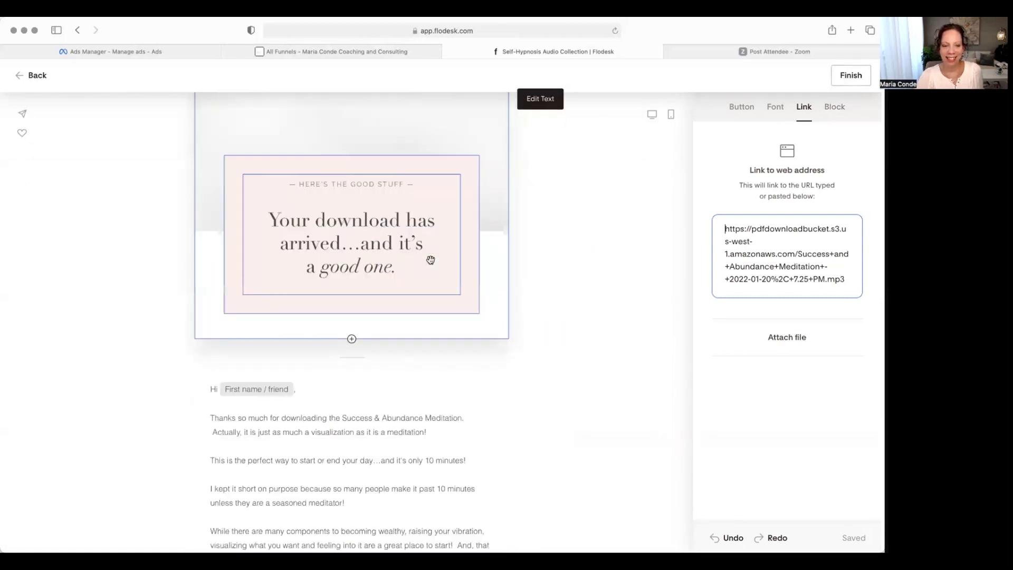
pyautogui.scroll(-10, 430, 259)
pyautogui.scroll(5, 430, 260)
pyautogui.scroll(8, 431, 259)
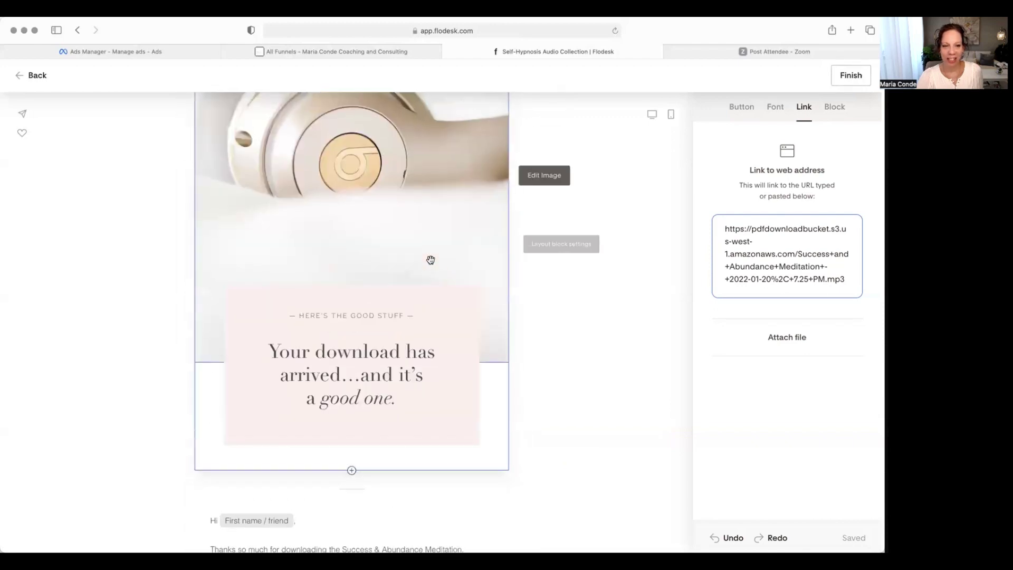
# Leave the email and its workflow, and look through the list of all workflows.
pyautogui.click(28, 76)
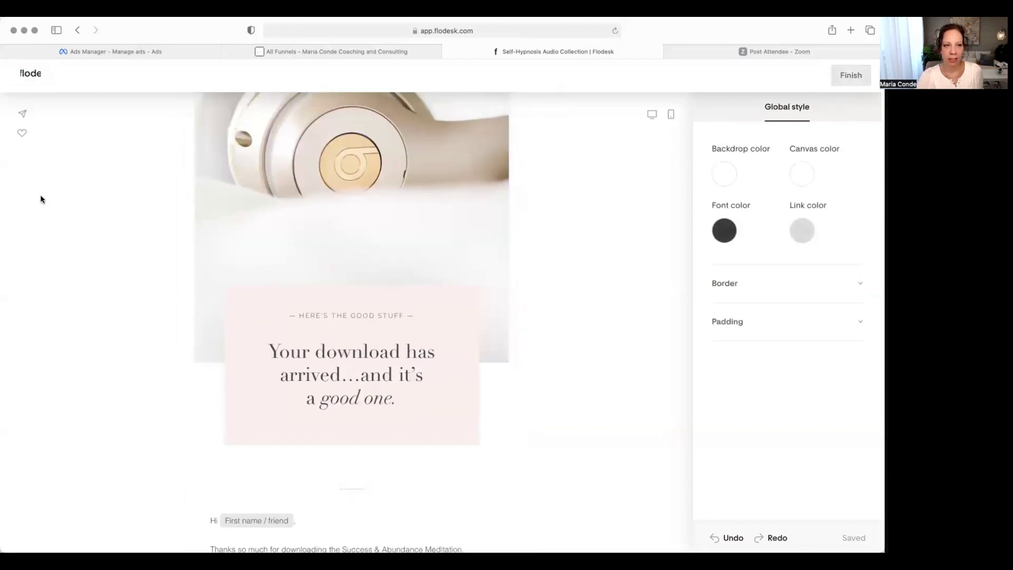
pyautogui.click(29, 83)
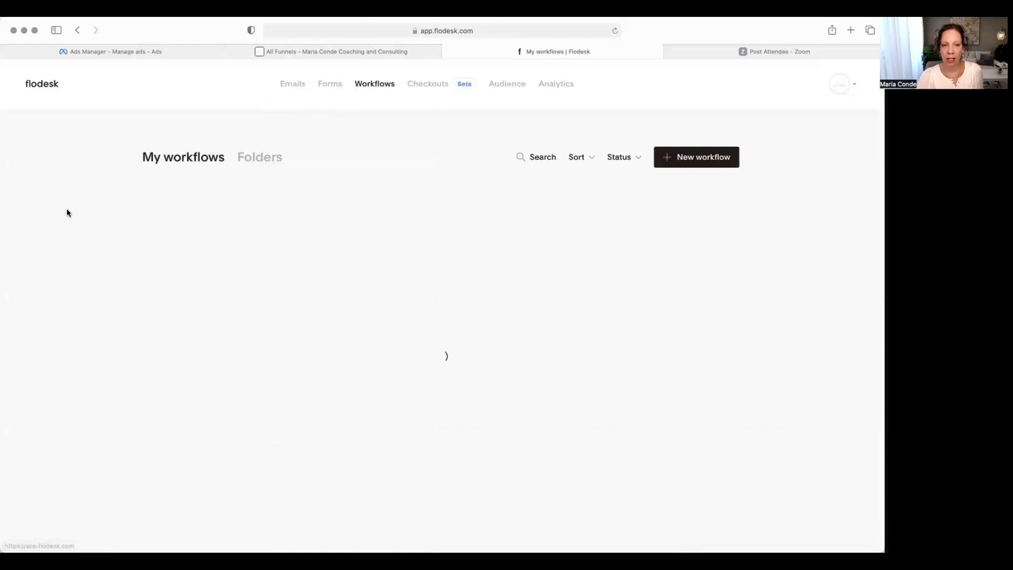
pyautogui.scroll(-8, 77, 213)
pyautogui.scroll(10, 84, 222)
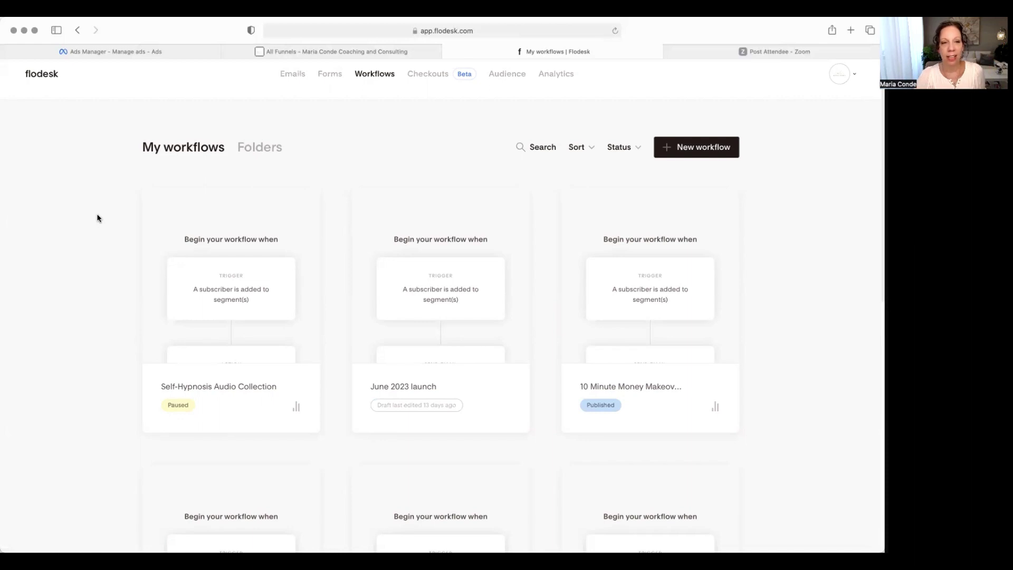
# Open the Emails section and look through the list of existing emails.
pyautogui.click(282, 74)
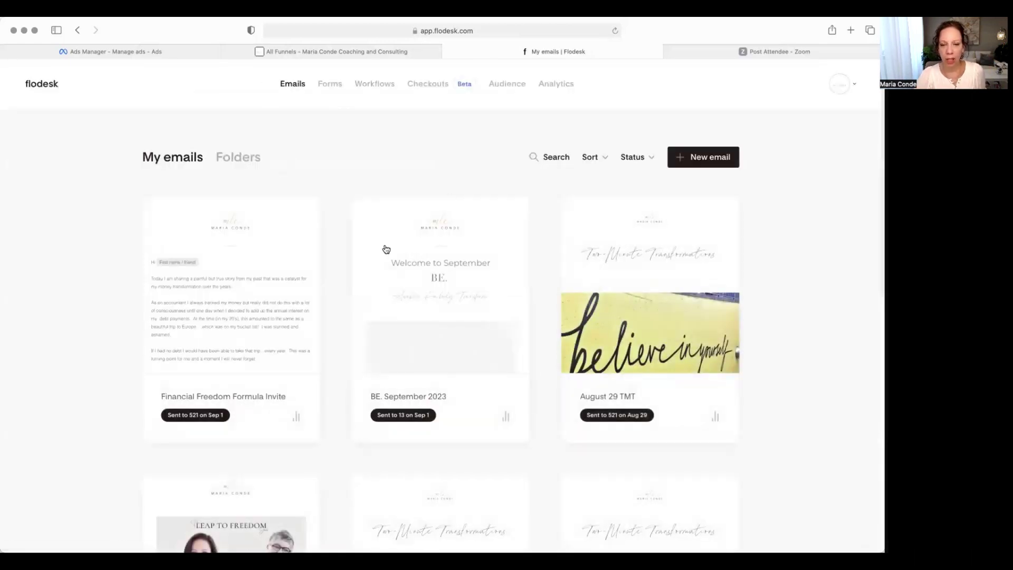
pyautogui.scroll(-10, 357, 224)
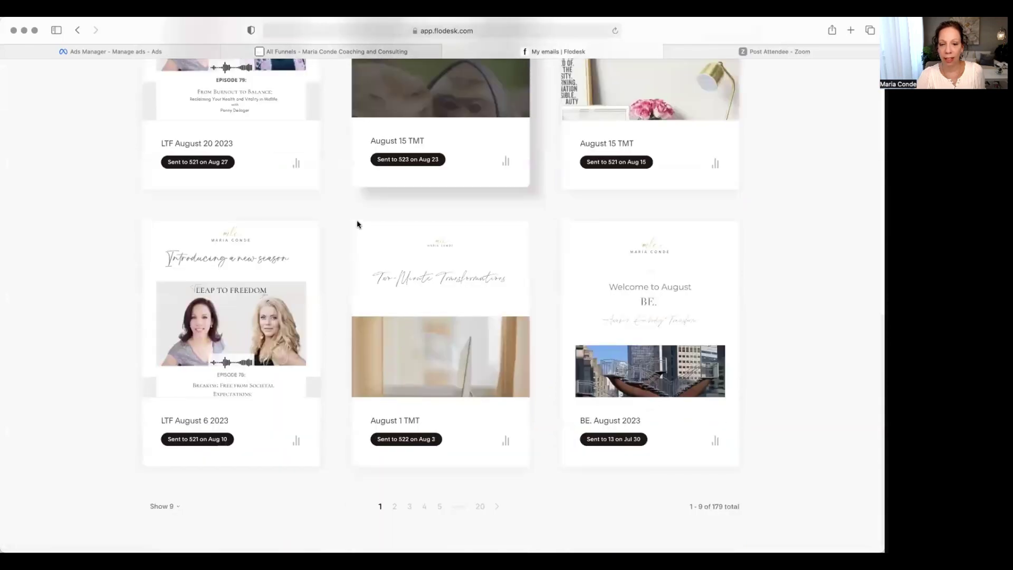
pyautogui.scroll(10, 357, 224)
# Start a new email and browse the templates in the Make money category.
pyautogui.click(696, 158)
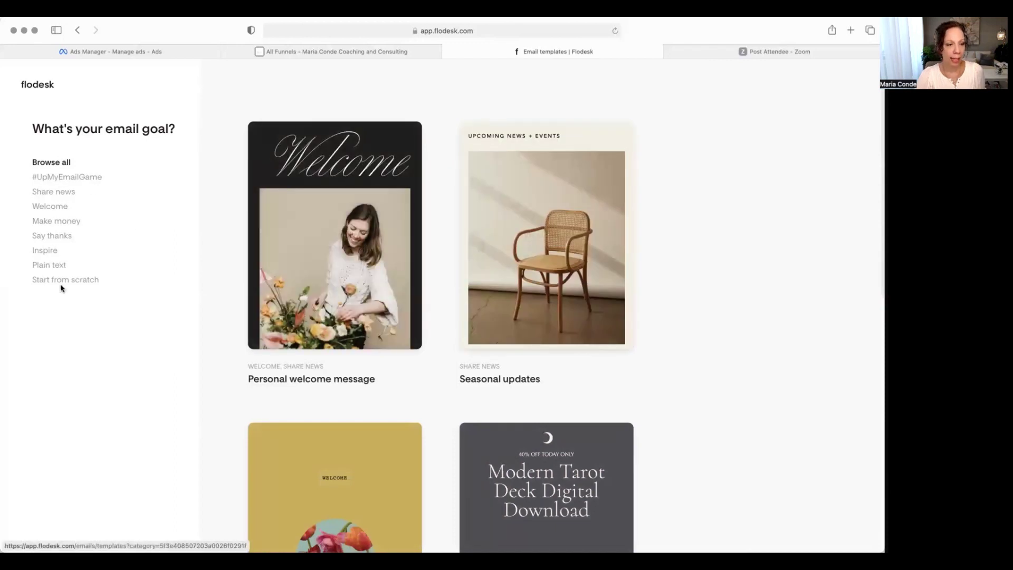
pyautogui.click(47, 222)
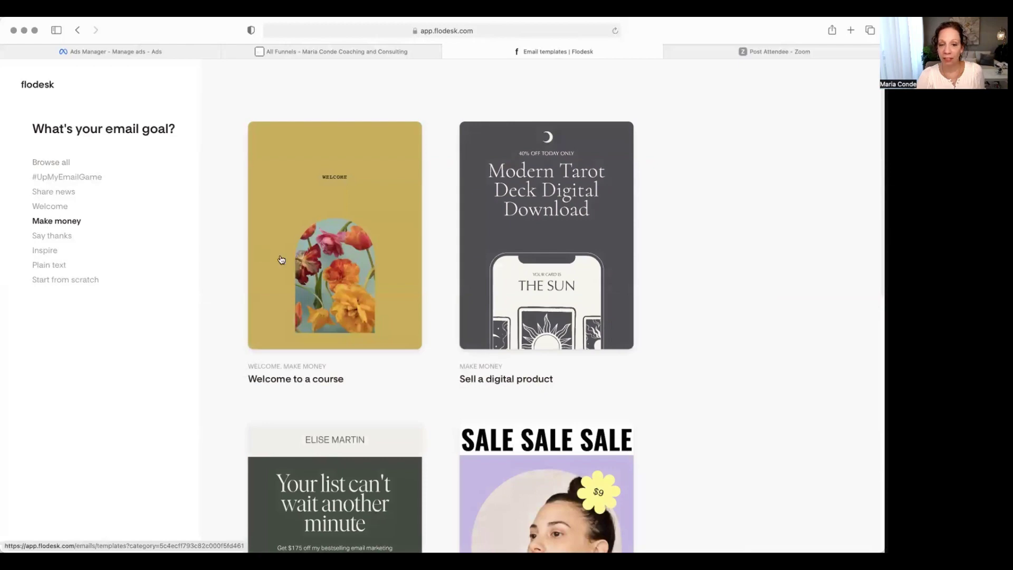
pyautogui.scroll(-10, 491, 269)
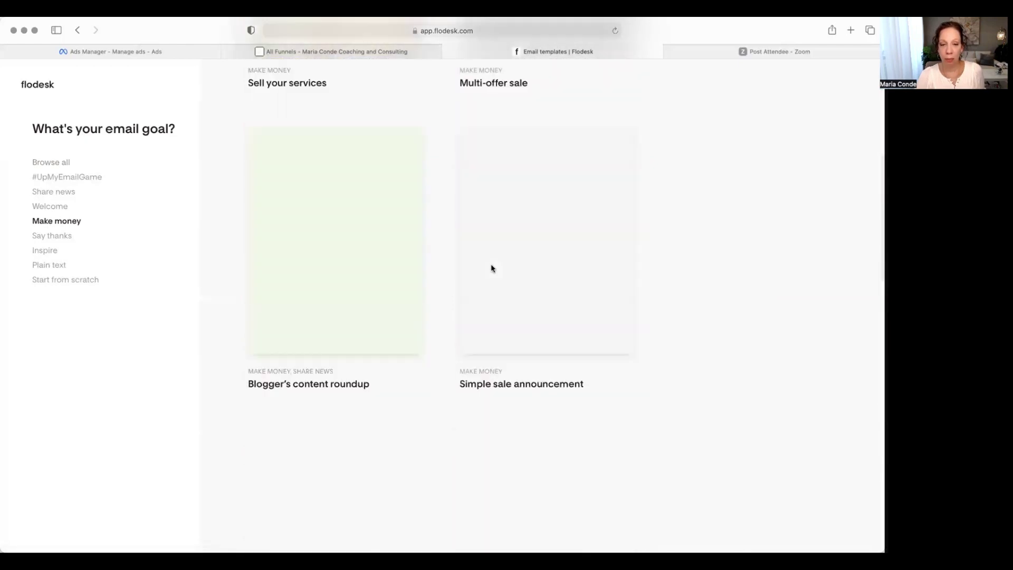
pyautogui.scroll(-4, 491, 269)
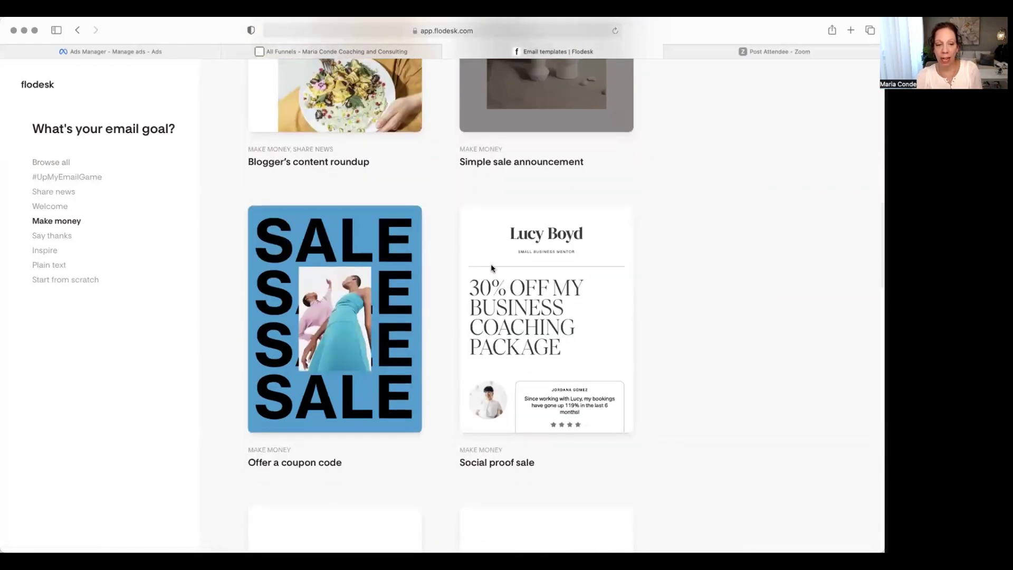
pyautogui.scroll(-2, 491, 266)
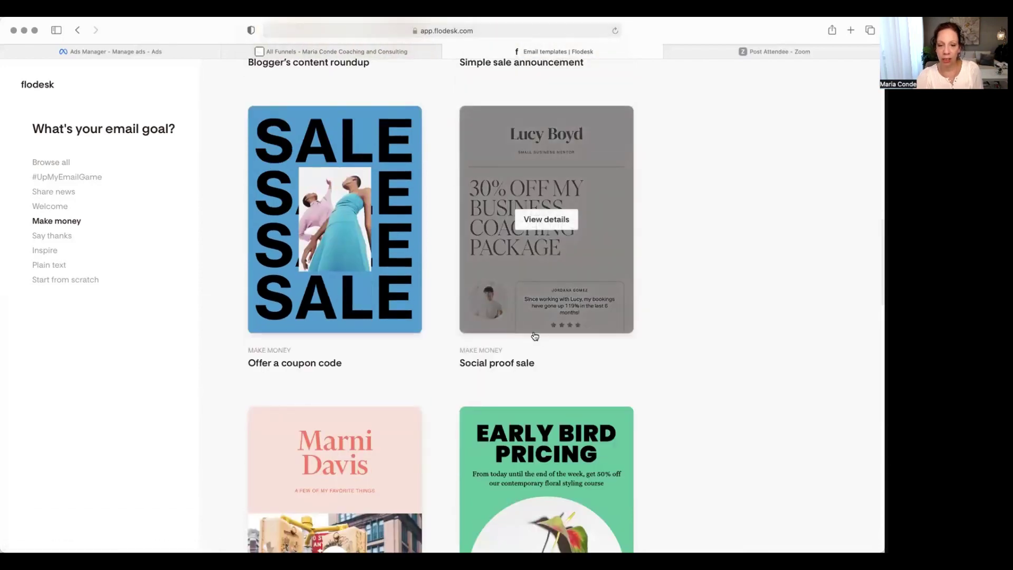
pyautogui.scroll(-3, 532, 333)
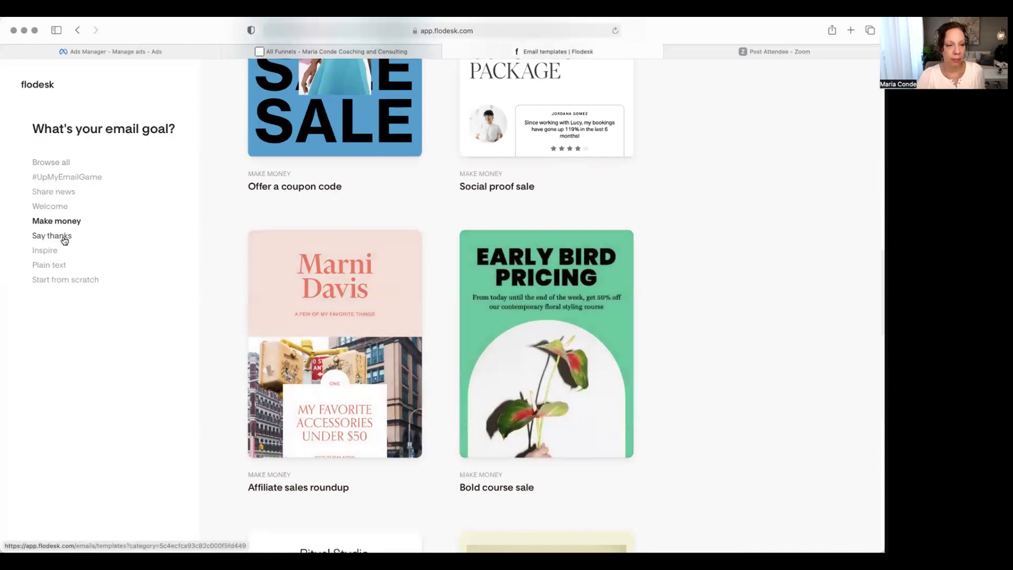
# Browse the email templates in the Say thanks category.
pyautogui.click(65, 237)
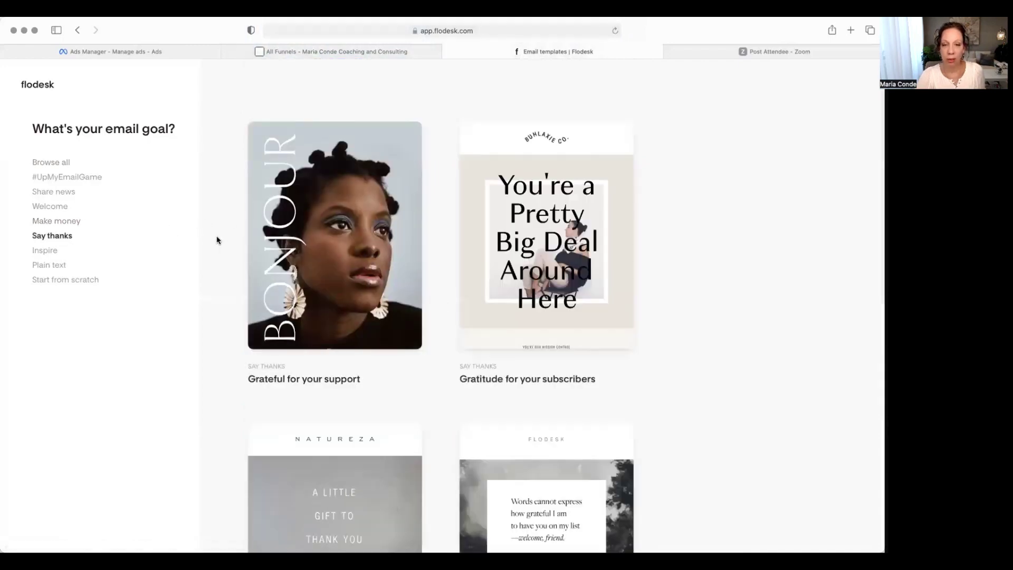
pyautogui.scroll(-5, 263, 238)
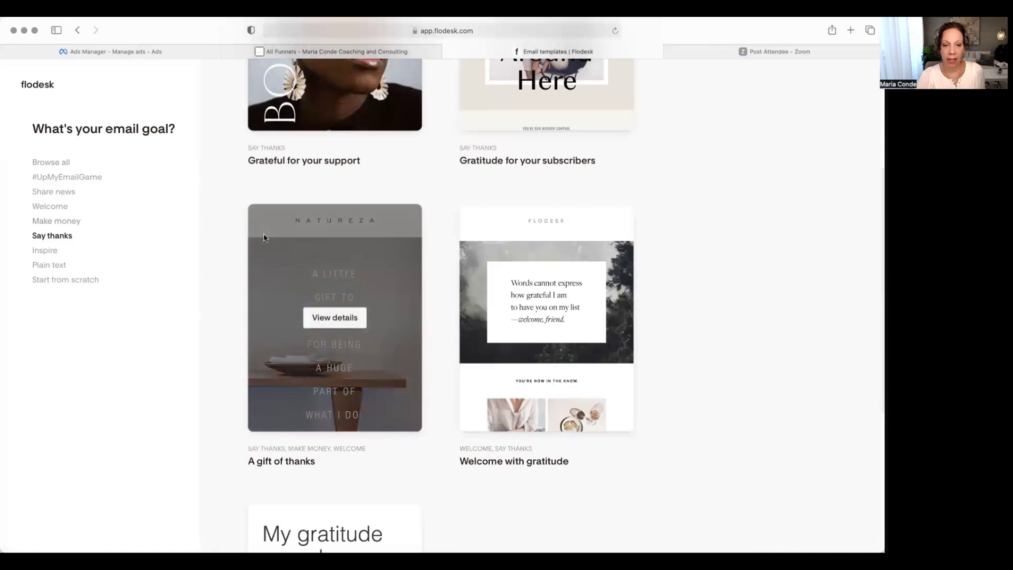
pyautogui.scroll(-2, 264, 238)
pyautogui.scroll(-3, 264, 238)
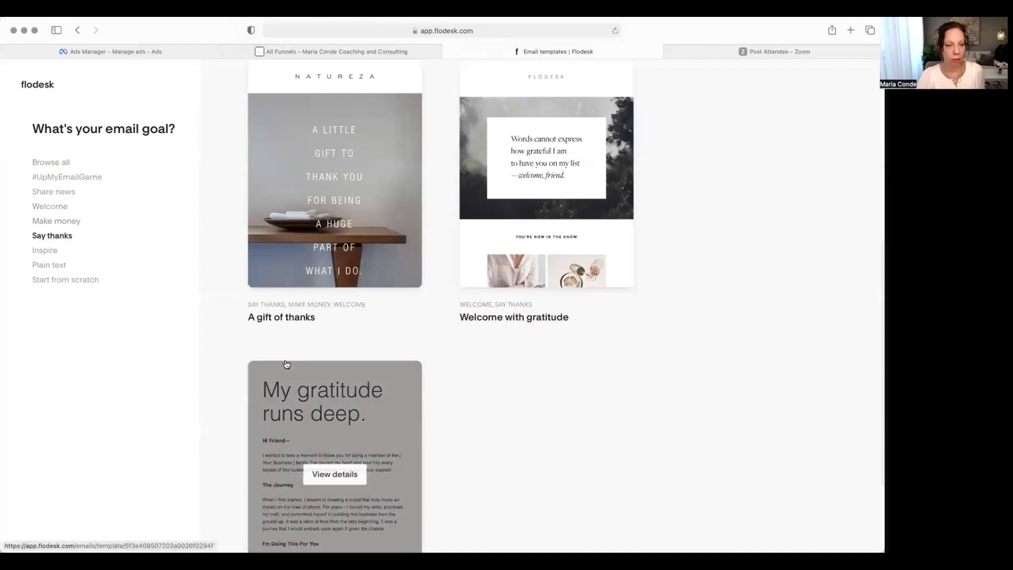
# Browse the email templates in the #UpMyEmailGame category.
pyautogui.click(67, 177)
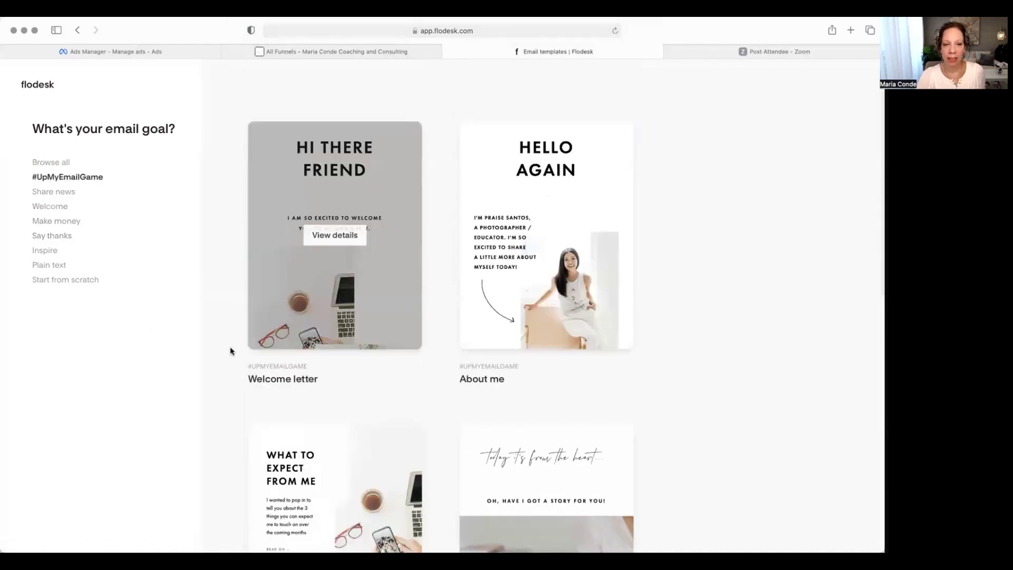
pyautogui.scroll(-5, 230, 349)
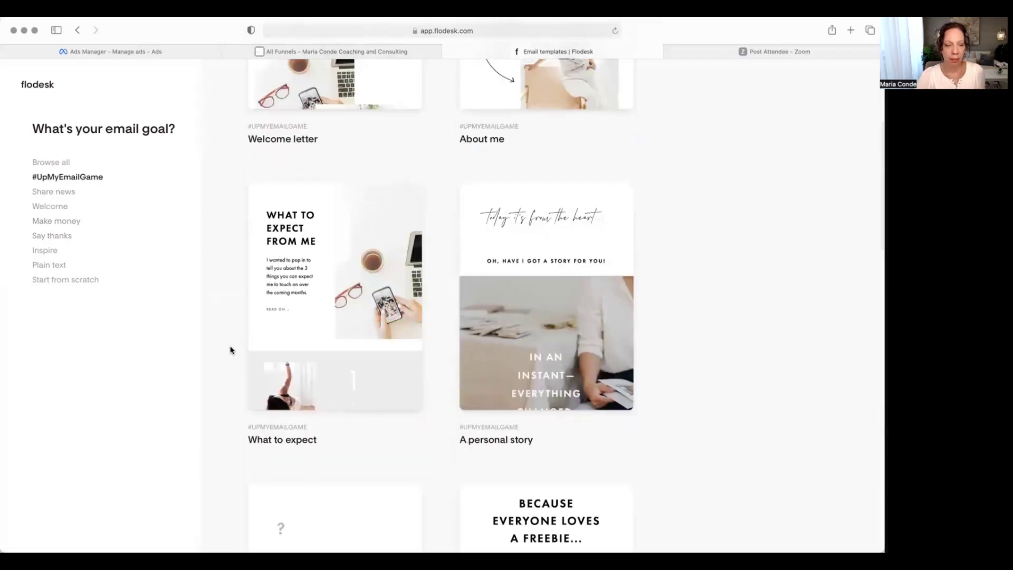
pyautogui.scroll(3, 230, 350)
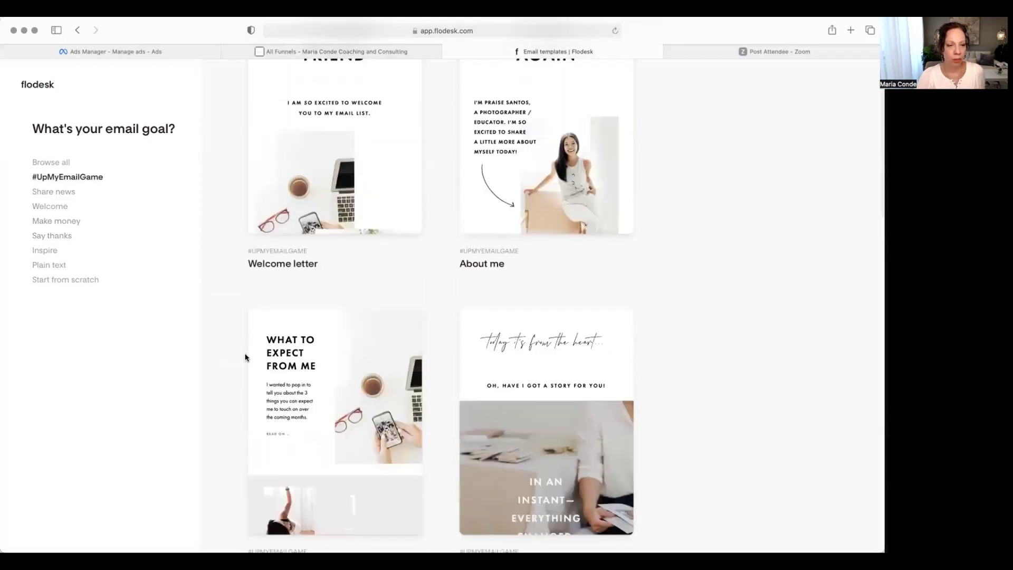
# Browse the email templates in the Plain text and Inspire categories.
pyautogui.click(53, 265)
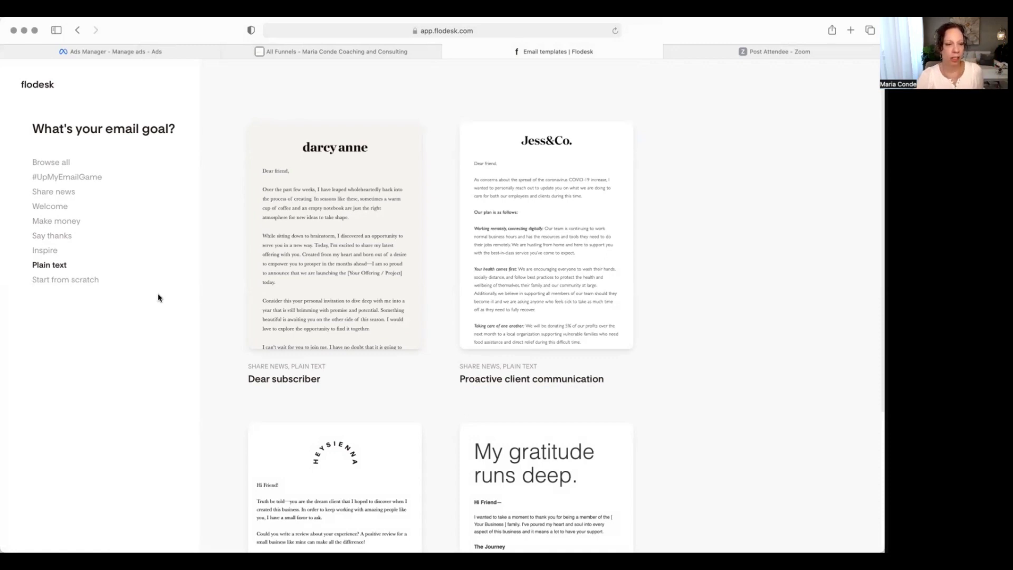
pyautogui.click(40, 252)
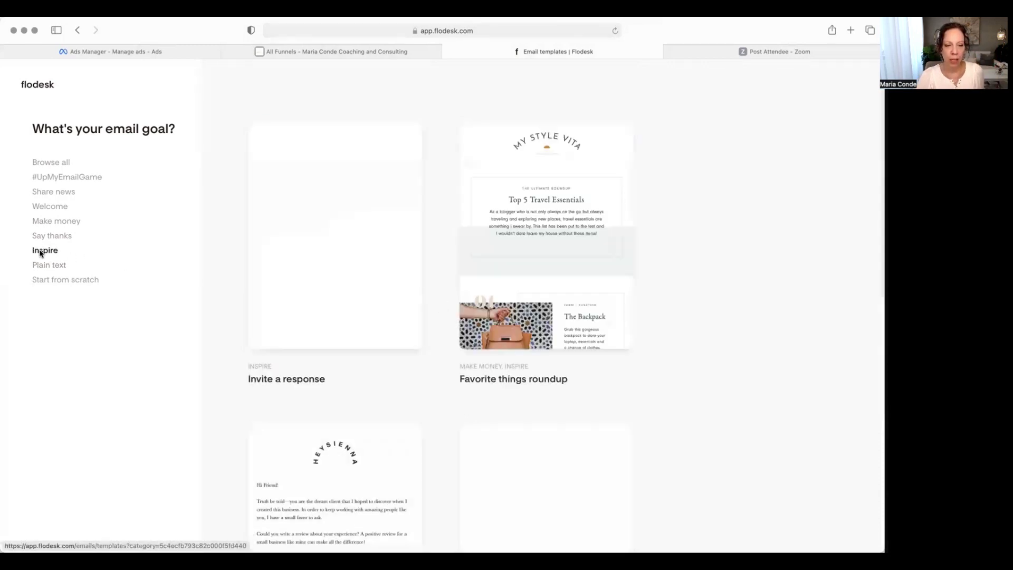
pyautogui.moveTo(405, 287)
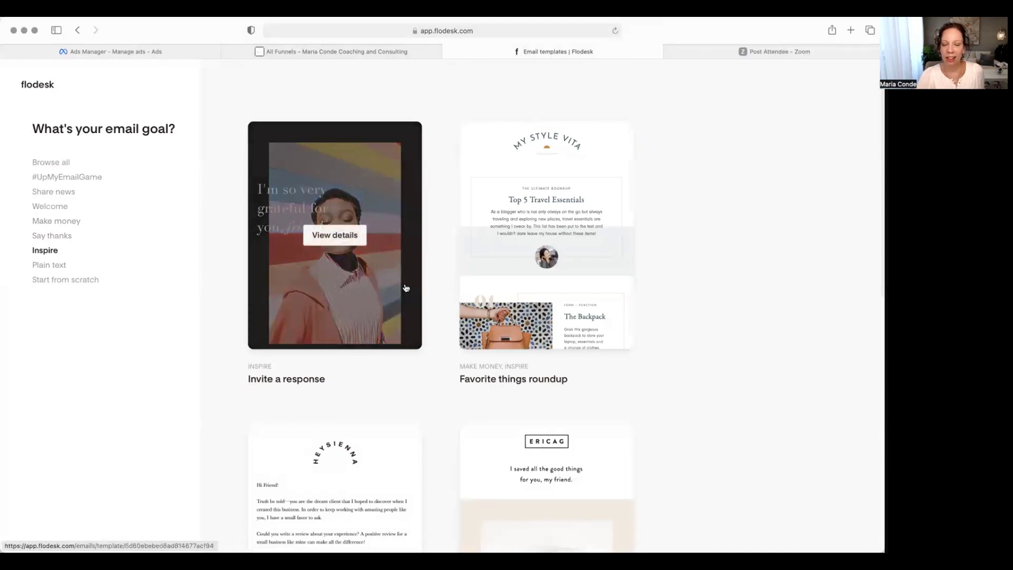
pyautogui.scroll(-5, 406, 287)
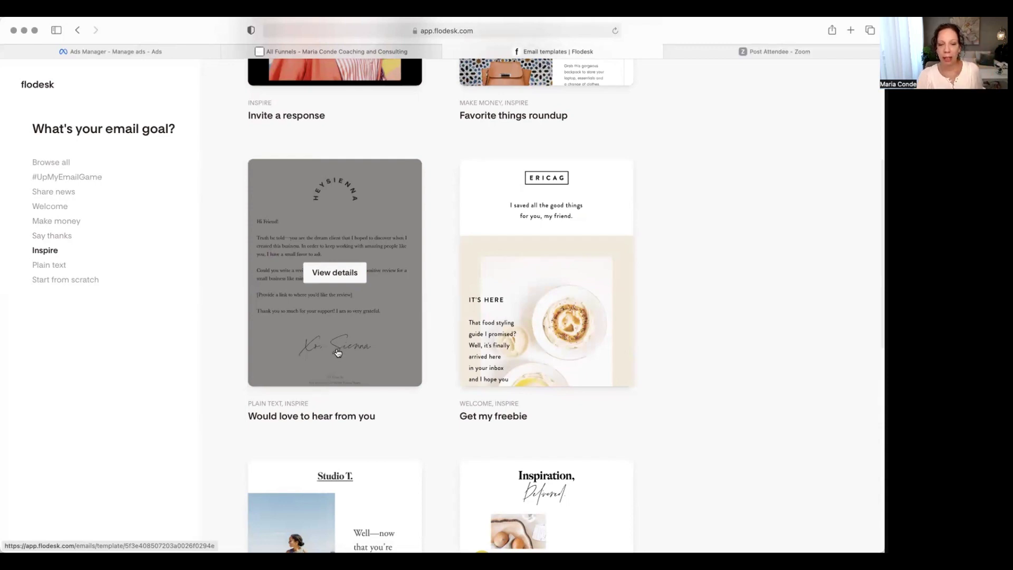
pyautogui.scroll(-5, 439, 316)
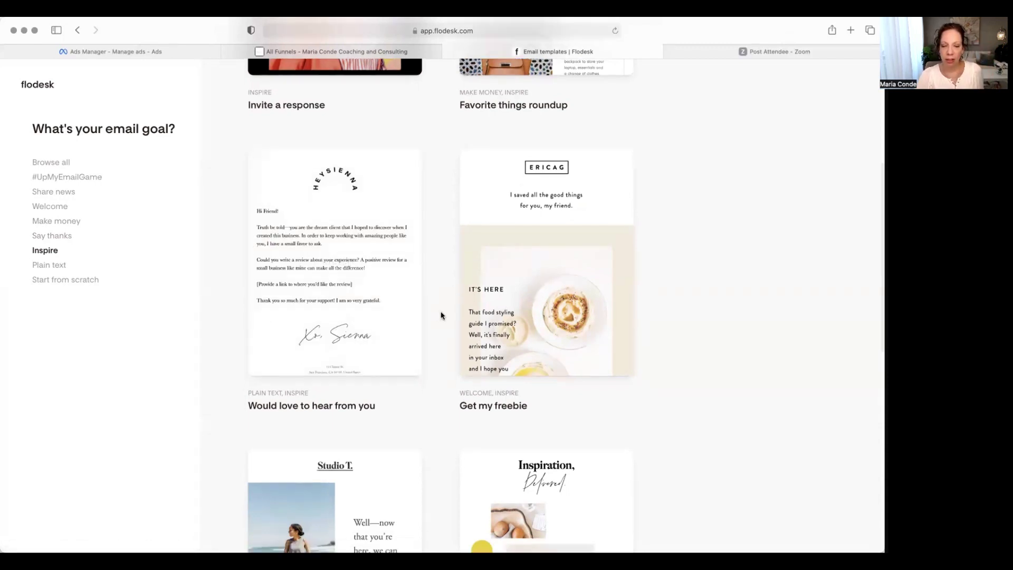
pyautogui.scroll(-5, 441, 315)
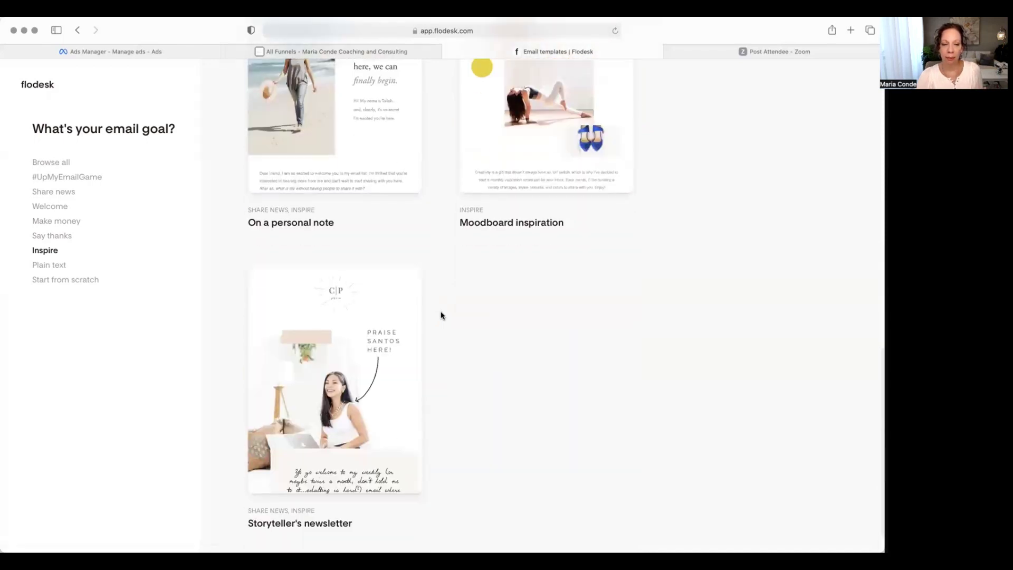
pyautogui.scroll(-1, 441, 315)
pyautogui.moveTo(352, 334)
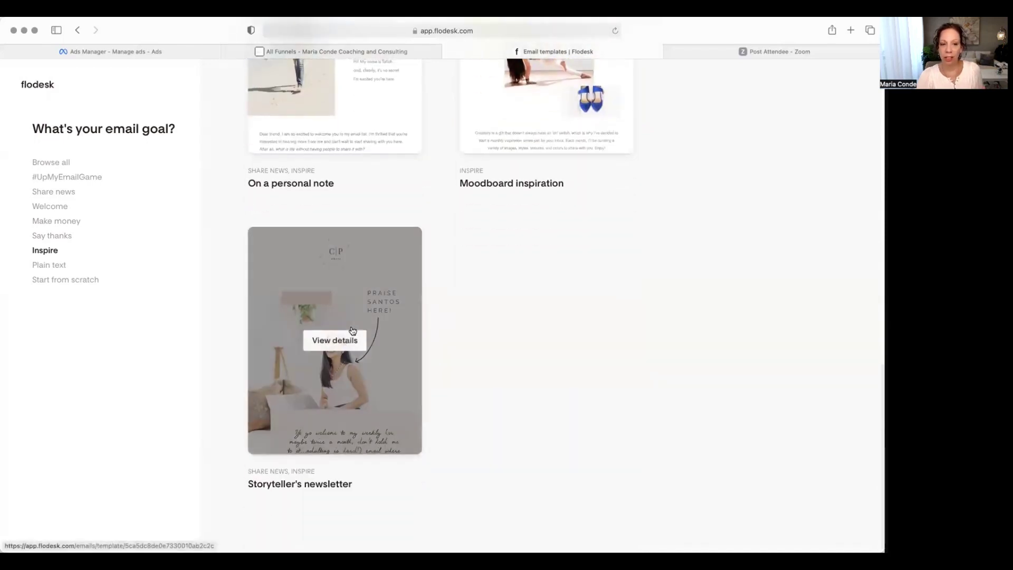
pyautogui.scroll(10, 347, 336)
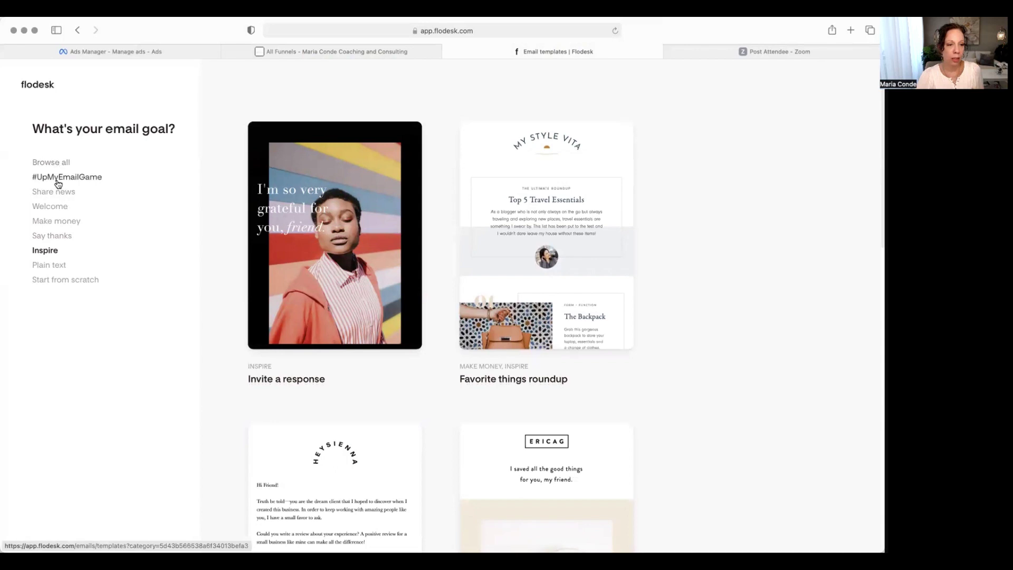
# Find the An offer template in the #UpMyEmailGame category and open it for customizing.
pyautogui.click(58, 180)
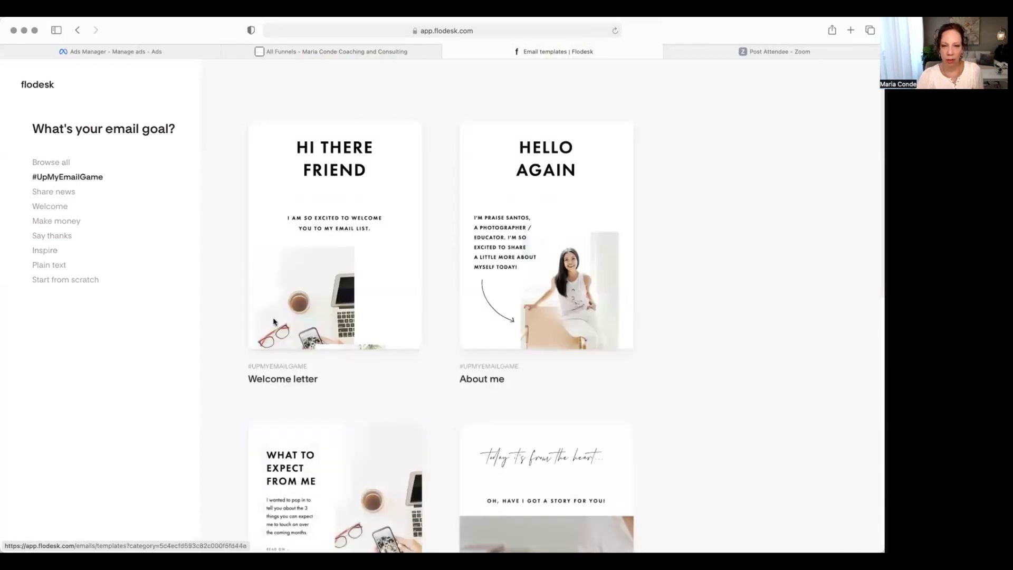
pyautogui.scroll(-5, 285, 323)
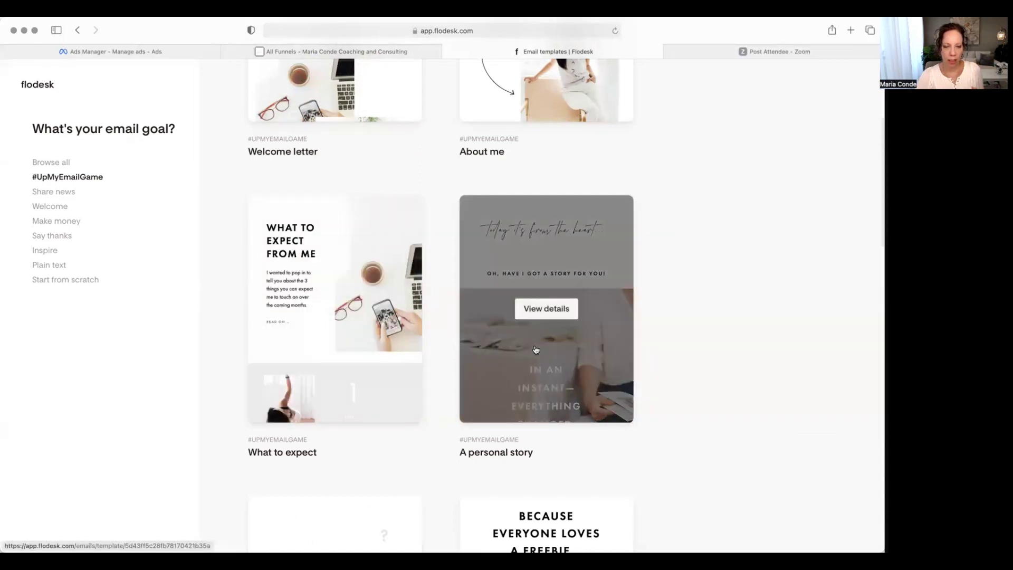
pyautogui.scroll(-5, 354, 324)
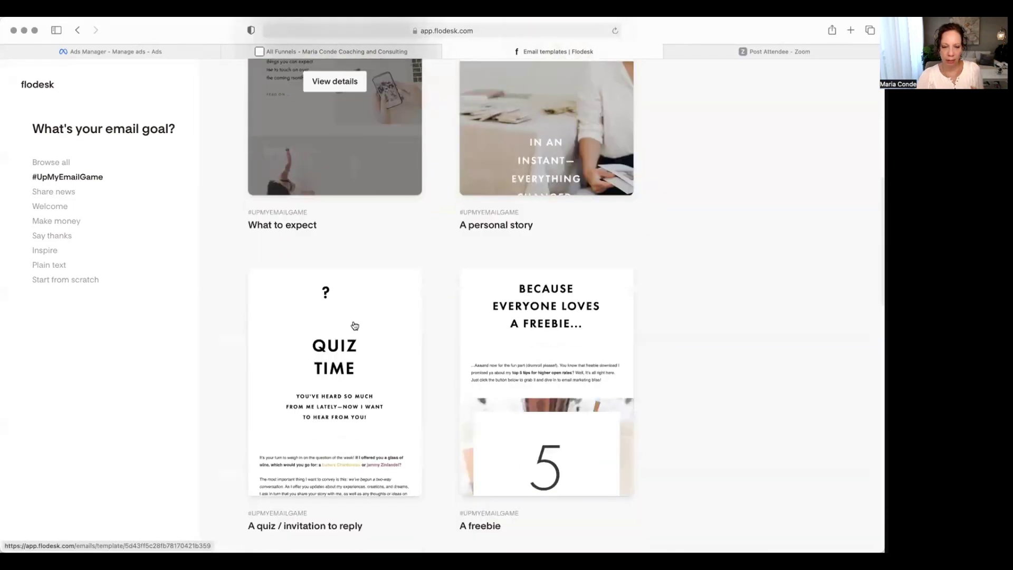
pyautogui.scroll(-3, 354, 325)
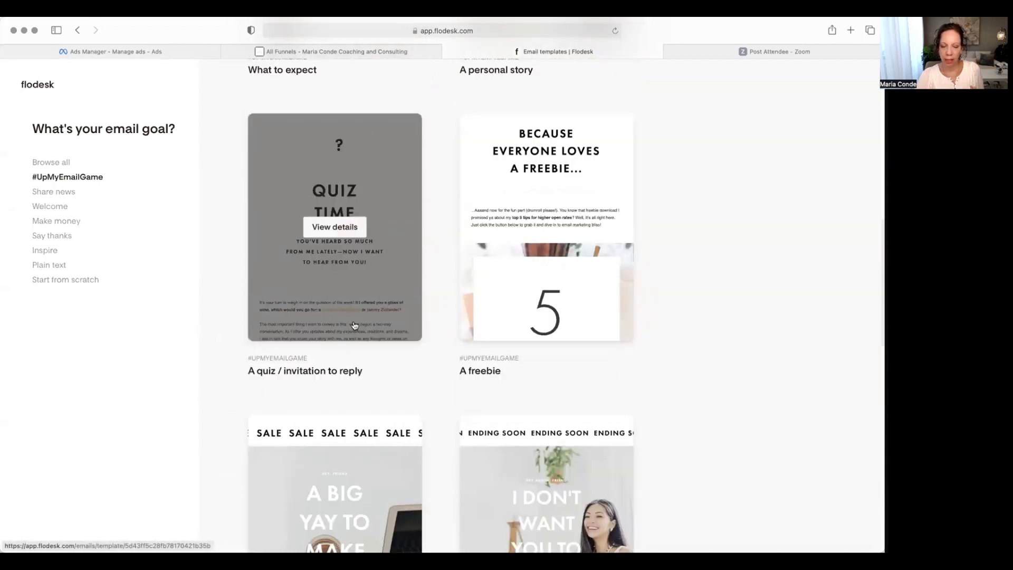
pyautogui.moveTo(488, 257)
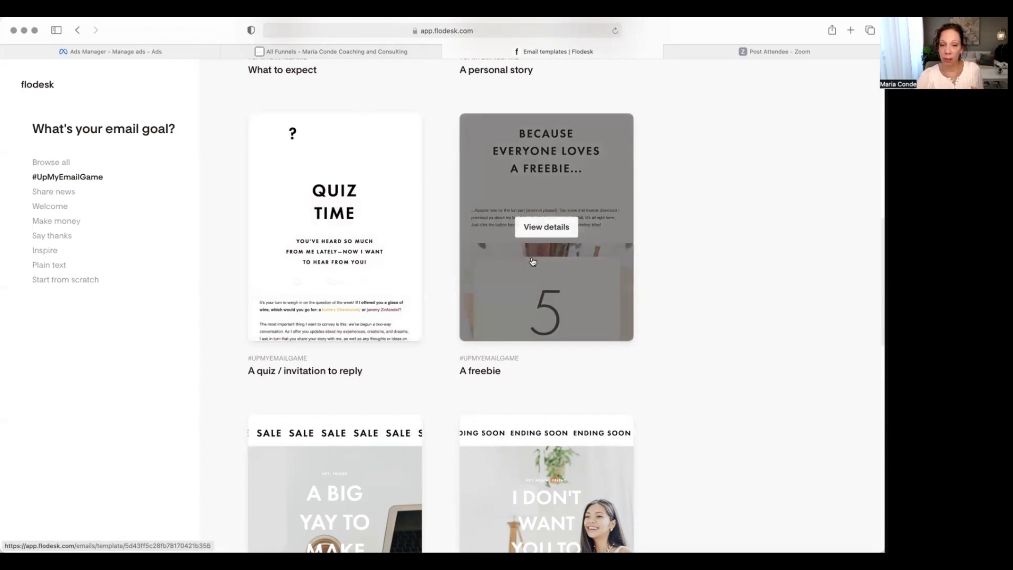
pyautogui.scroll(-5, 532, 261)
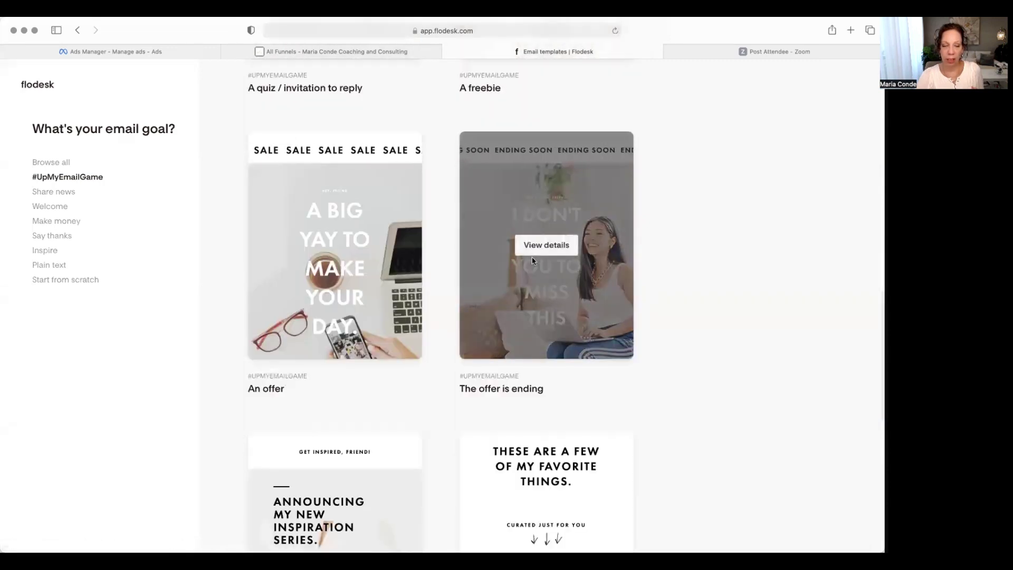
pyautogui.moveTo(329, 249)
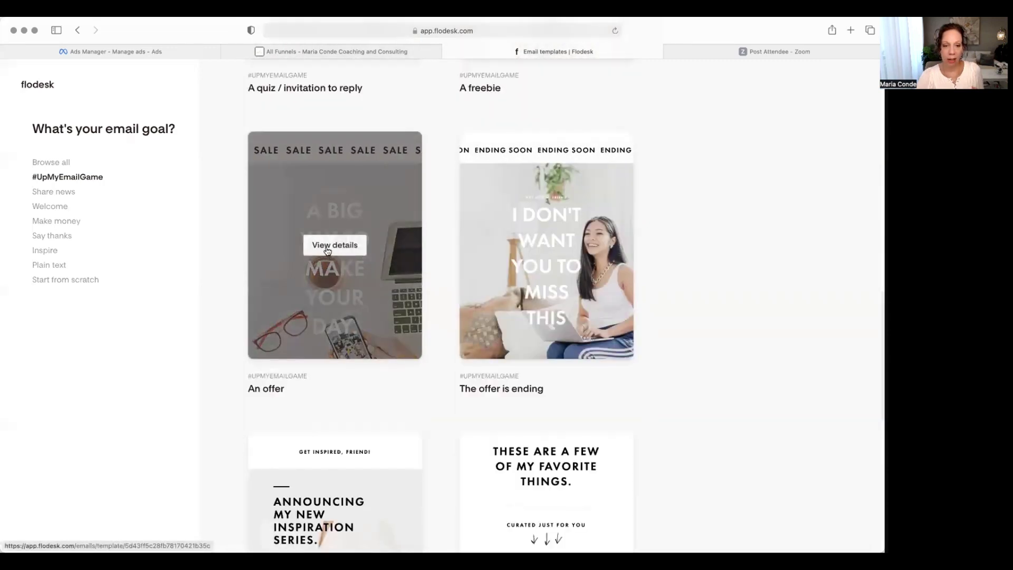
pyautogui.click(327, 250)
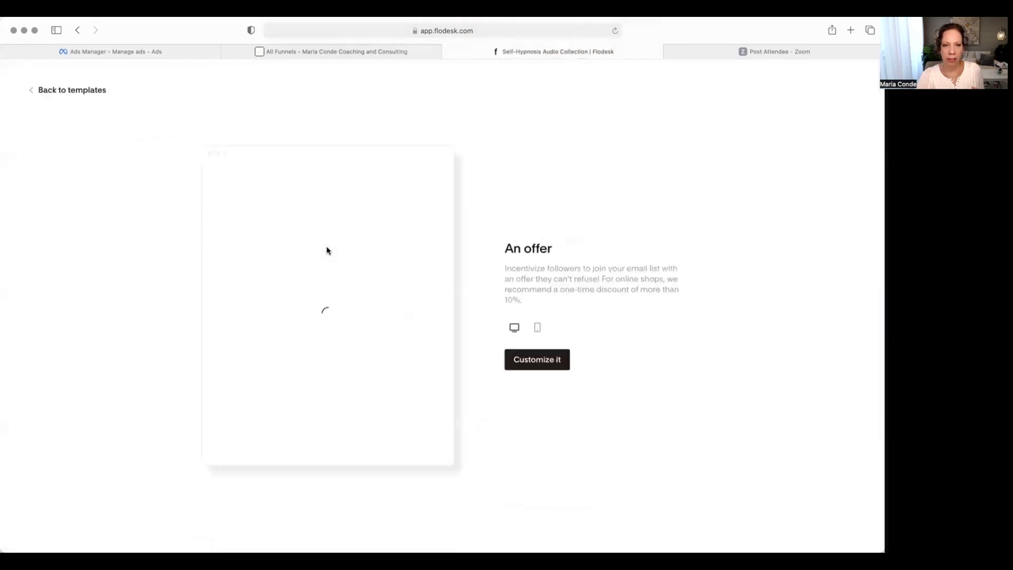
pyautogui.click(536, 362)
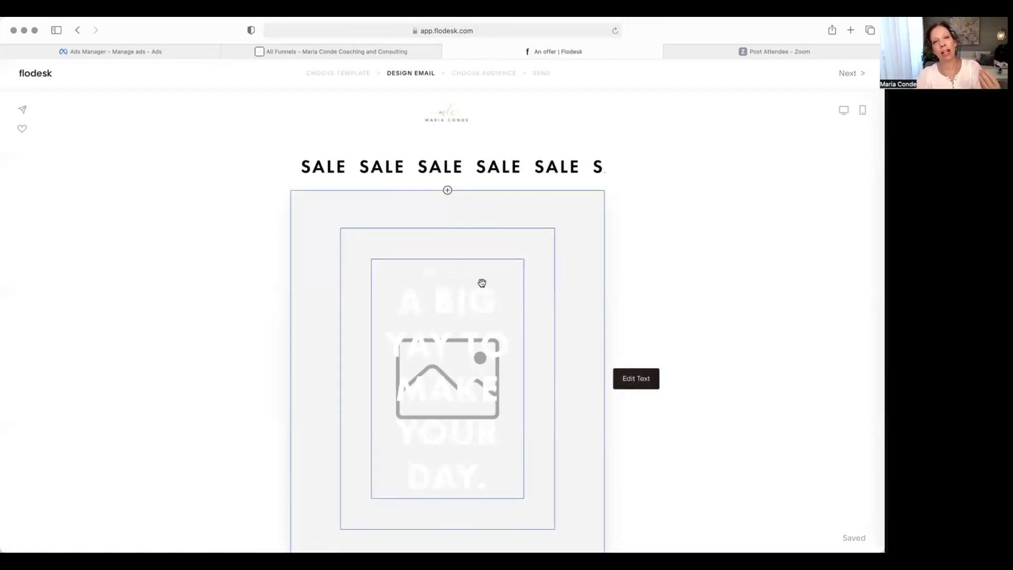
# Open the Unsplash photo search for the large image block below the SALE banner and look through photos for "flowers".
pyautogui.click(311, 217)
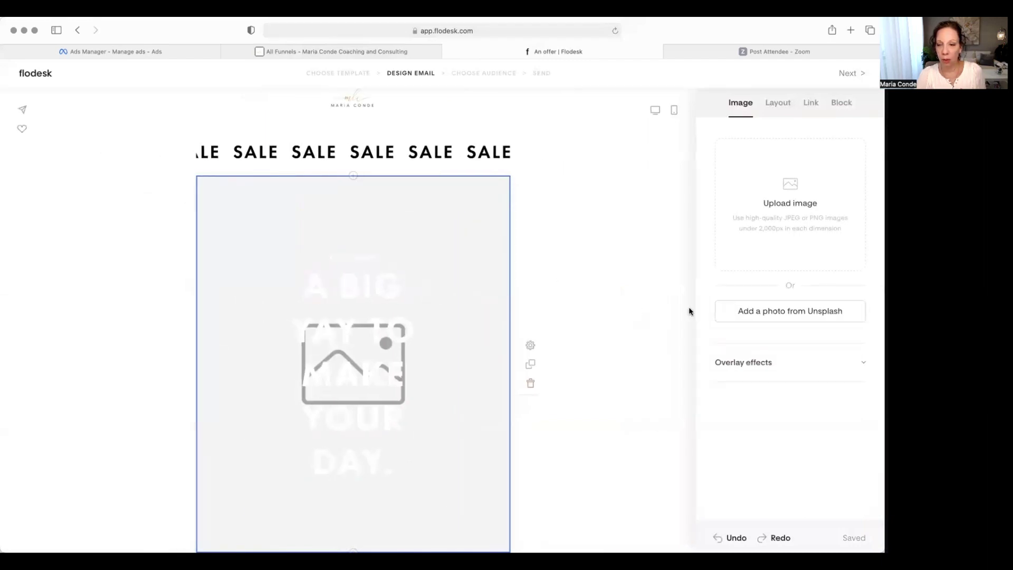
pyautogui.click(760, 311)
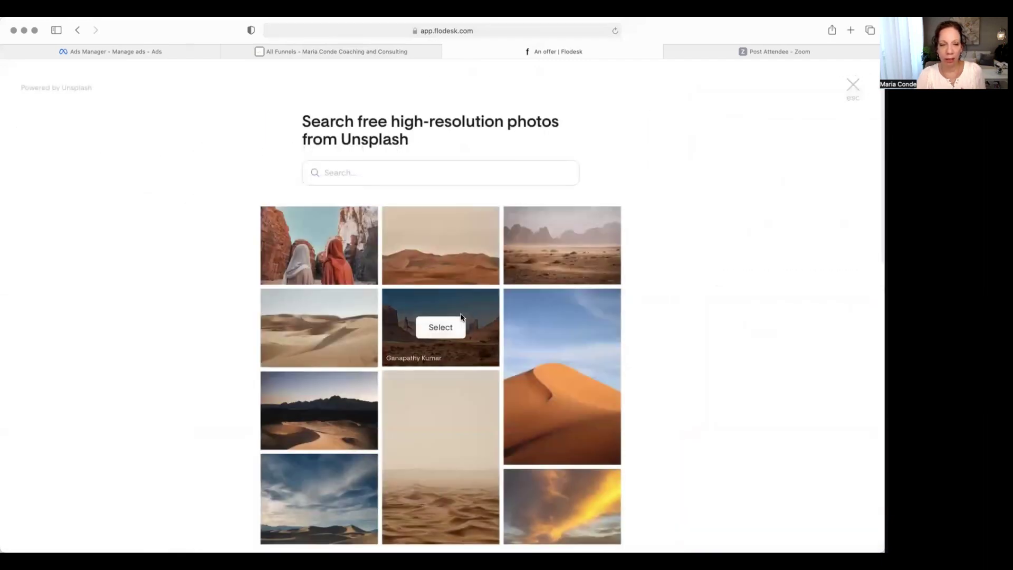
pyautogui.scroll(-5, 441, 325)
pyautogui.scroll(5, 441, 416)
pyautogui.click(353, 182)
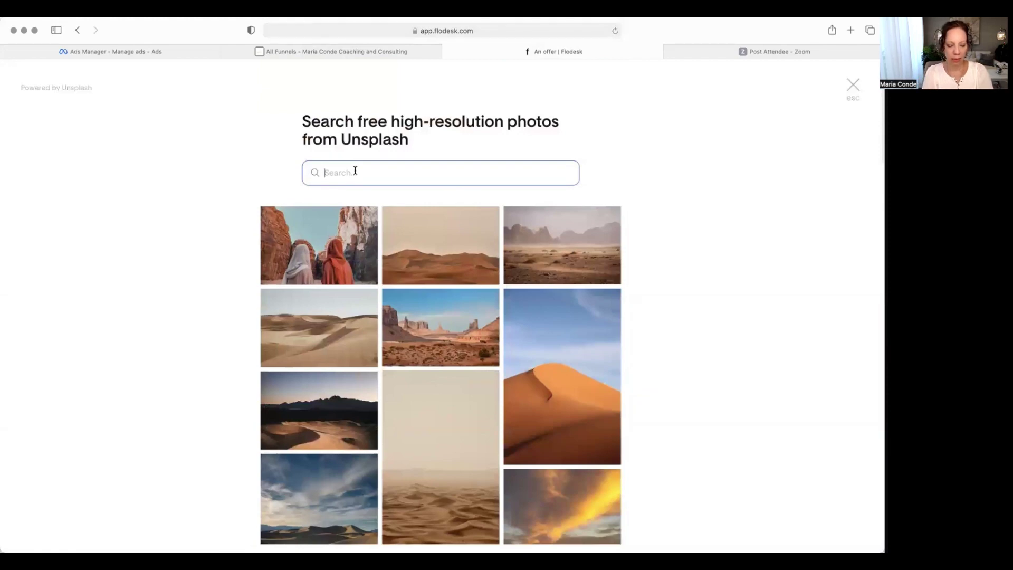
pyautogui.write('flowers')
pyautogui.press('Return')
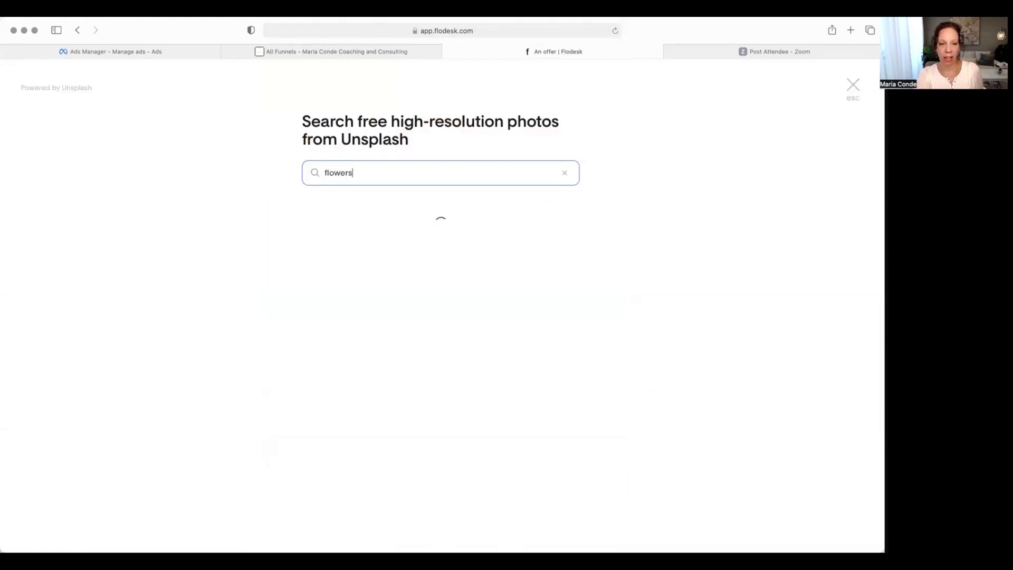
pyautogui.scroll(-3, 475, 290)
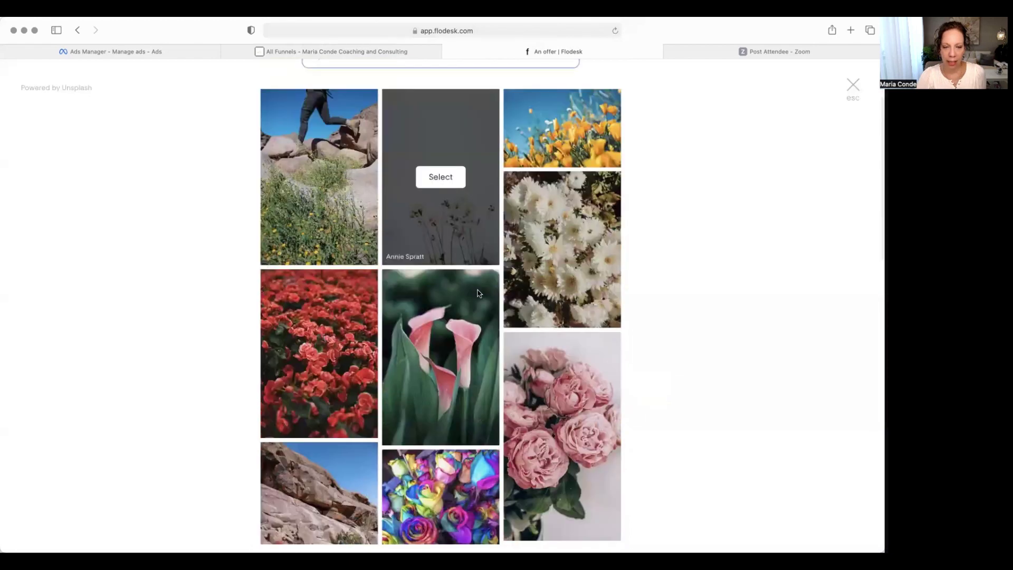
pyautogui.scroll(-10, 479, 293)
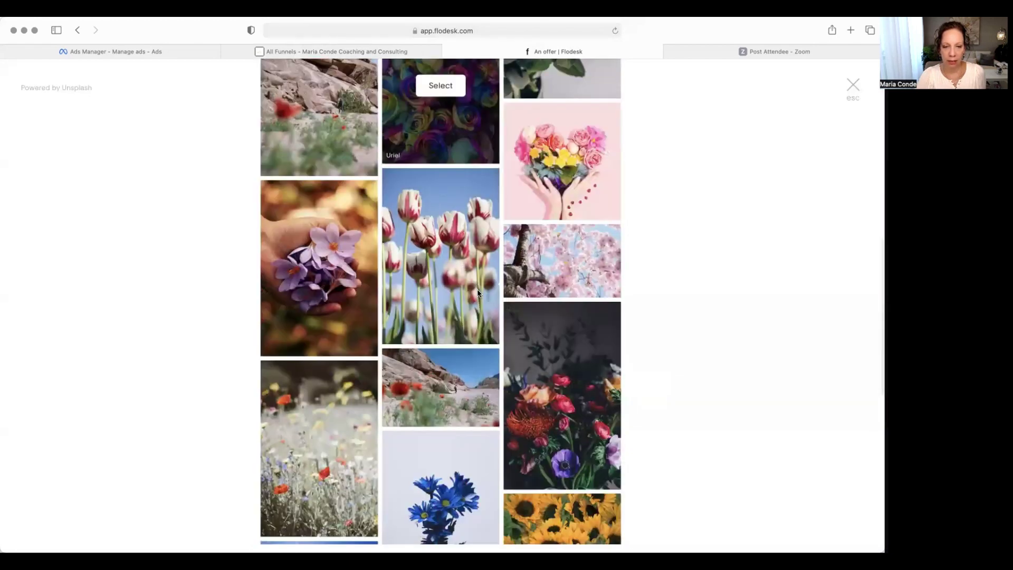
pyautogui.scroll(12, 479, 293)
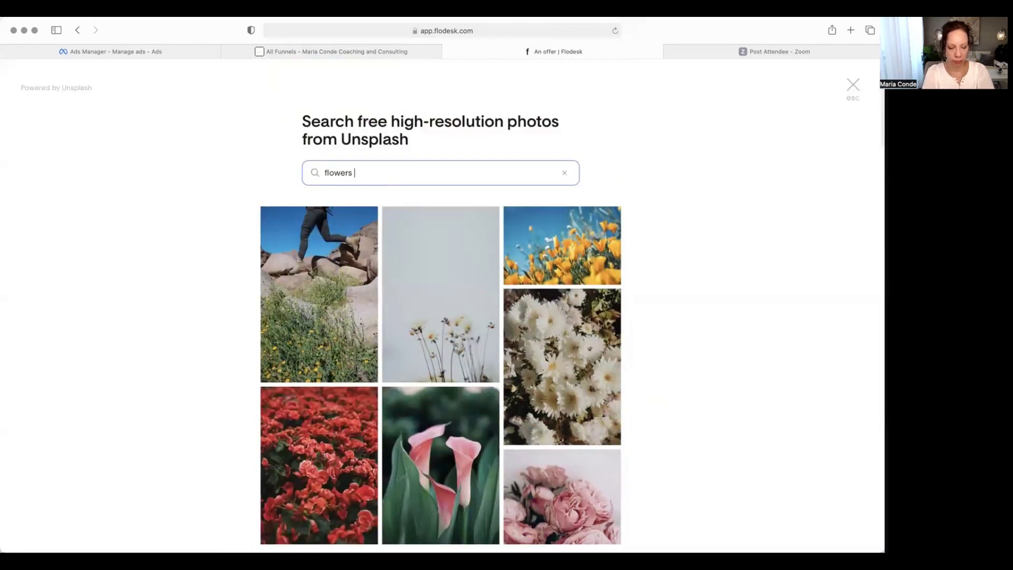
# Search Unsplash for "flower shop" and fill the image block with the photo of pink flowers in metal buckets.
pyautogui.press('BackSpace')
pyautogui.press('BackSpace')
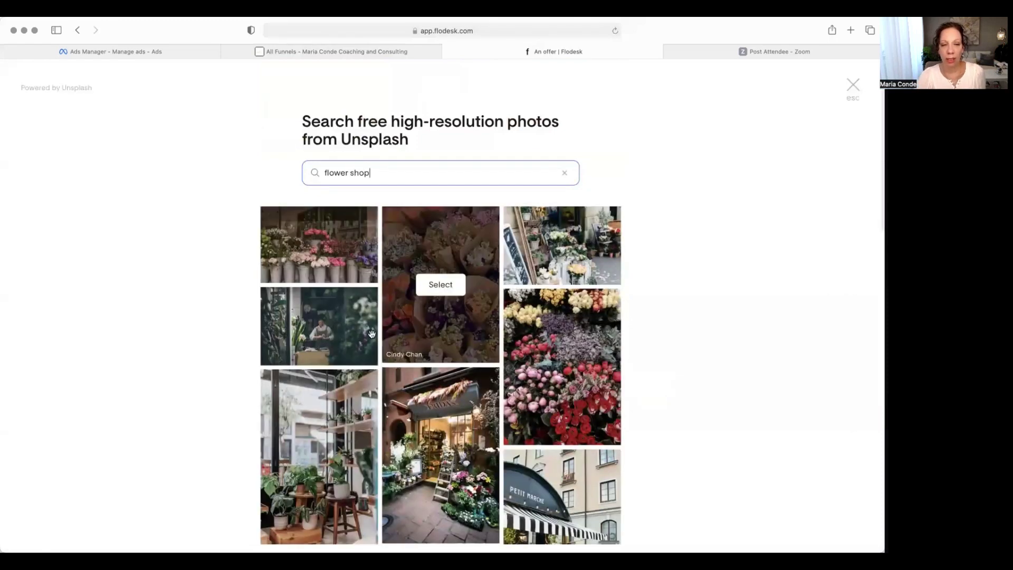
pyautogui.click(371, 333)
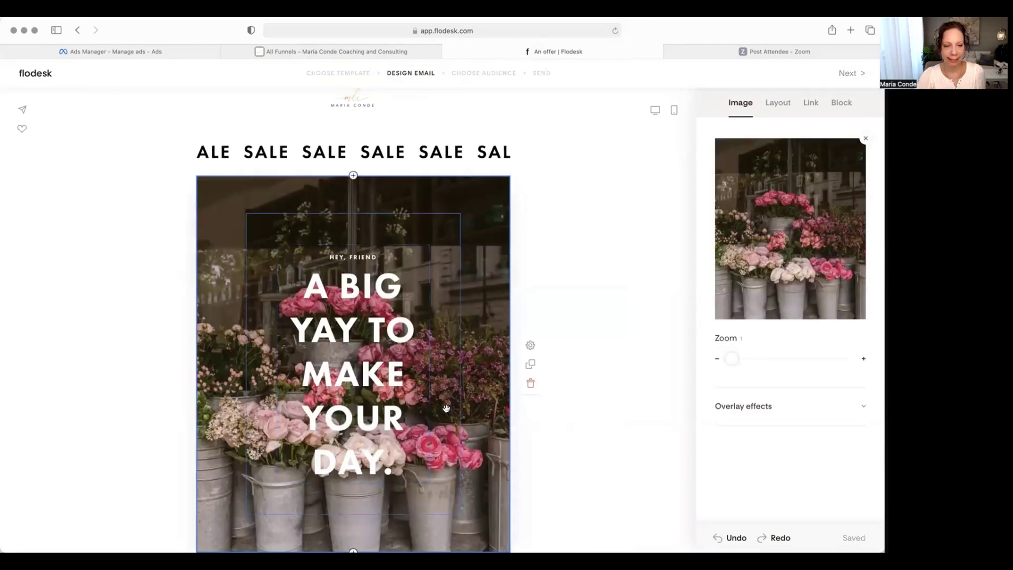
# Open the link settings of the Shop Now button below the discount text.
pyautogui.scroll(-5, 445, 409)
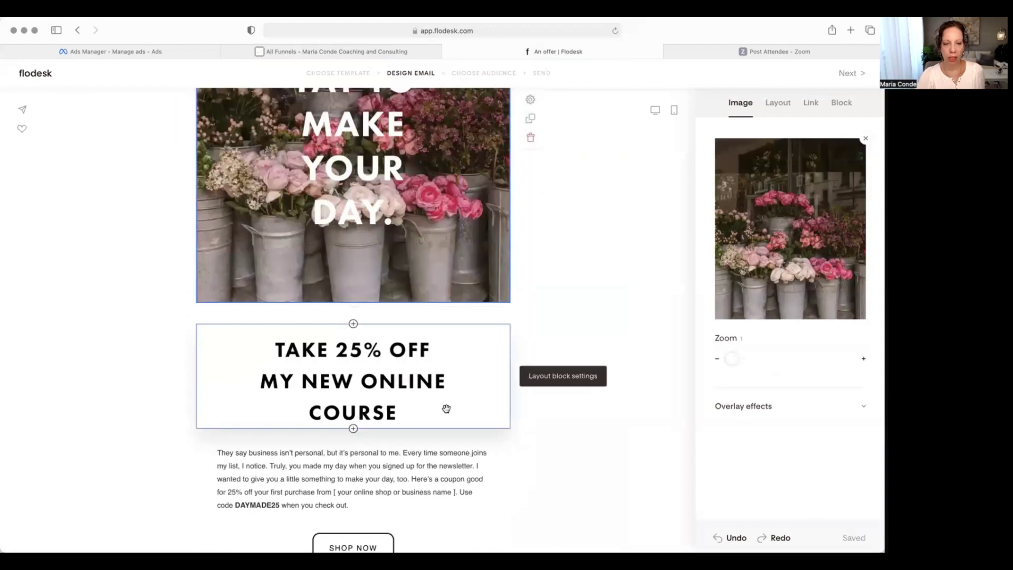
pyautogui.scroll(-2, 446, 409)
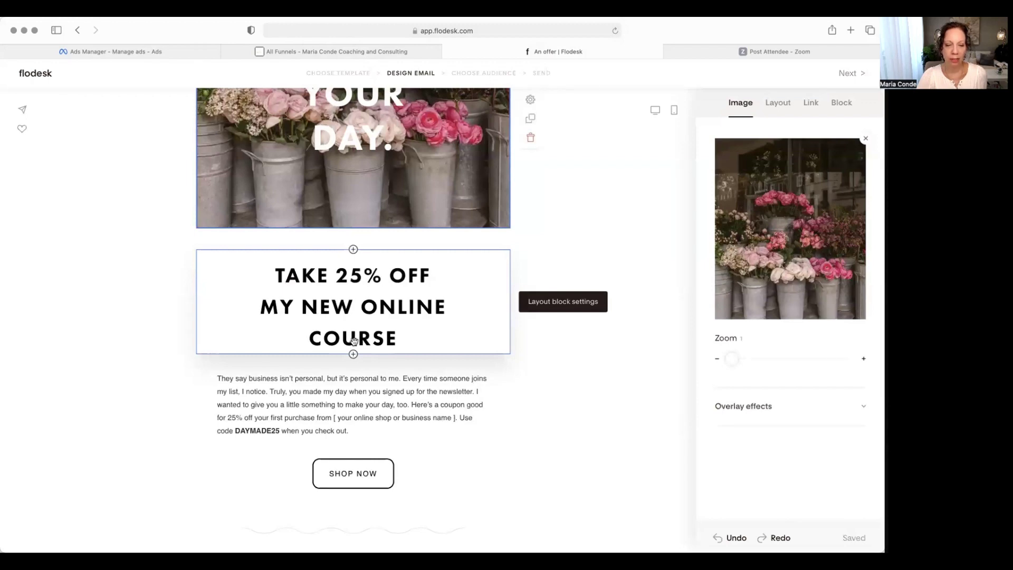
pyautogui.scroll(-4, 354, 341)
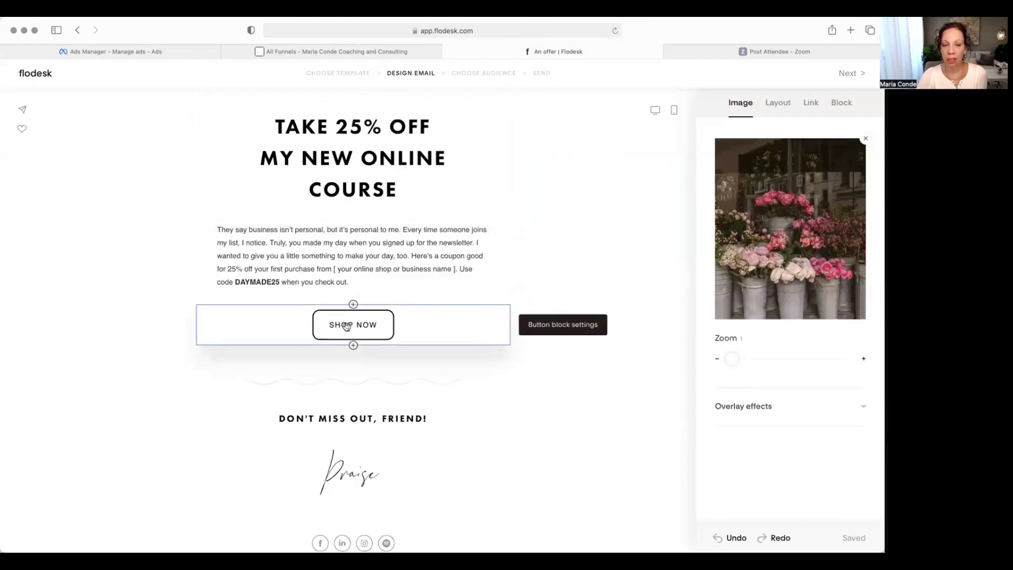
pyautogui.click(346, 326)
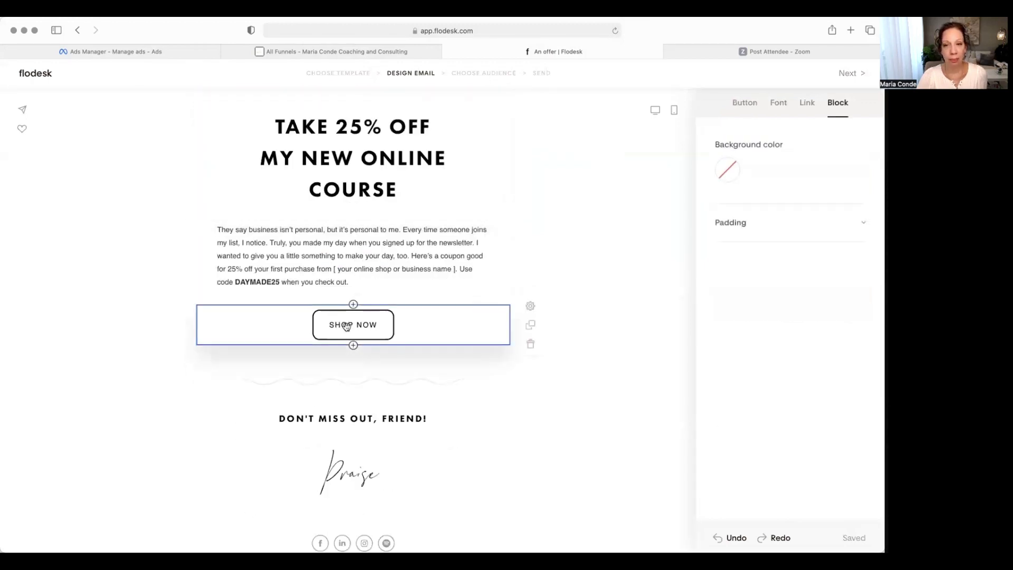
pyautogui.click(807, 106)
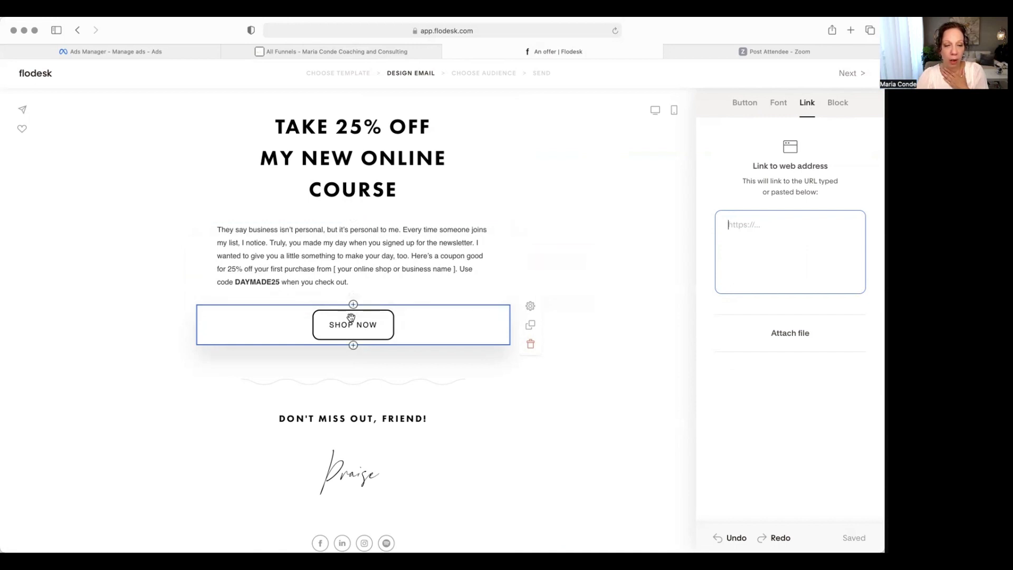
# Review the email's social links in the footer, the flower image header and the discount text.
pyautogui.scroll(-2, 350, 317)
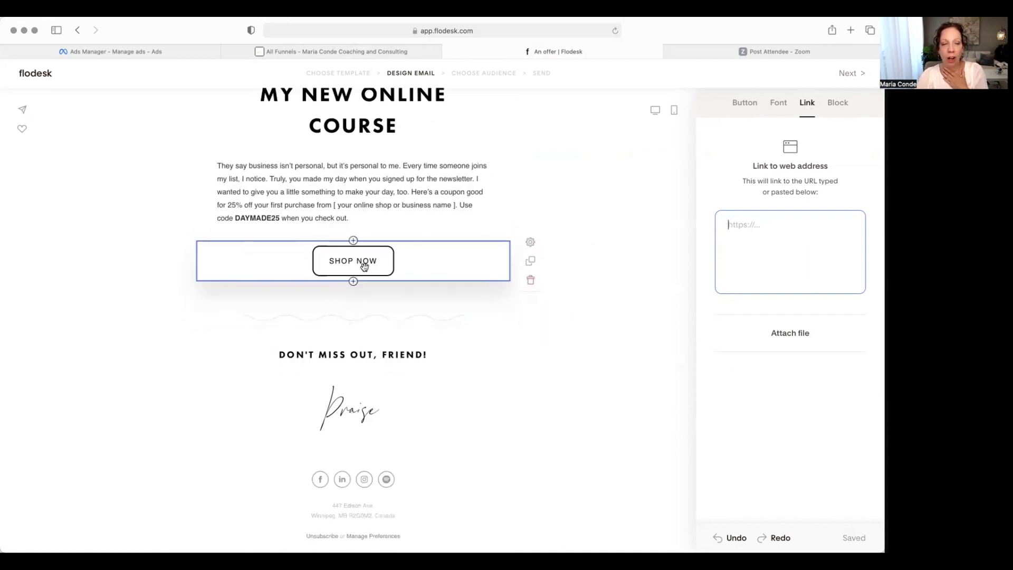
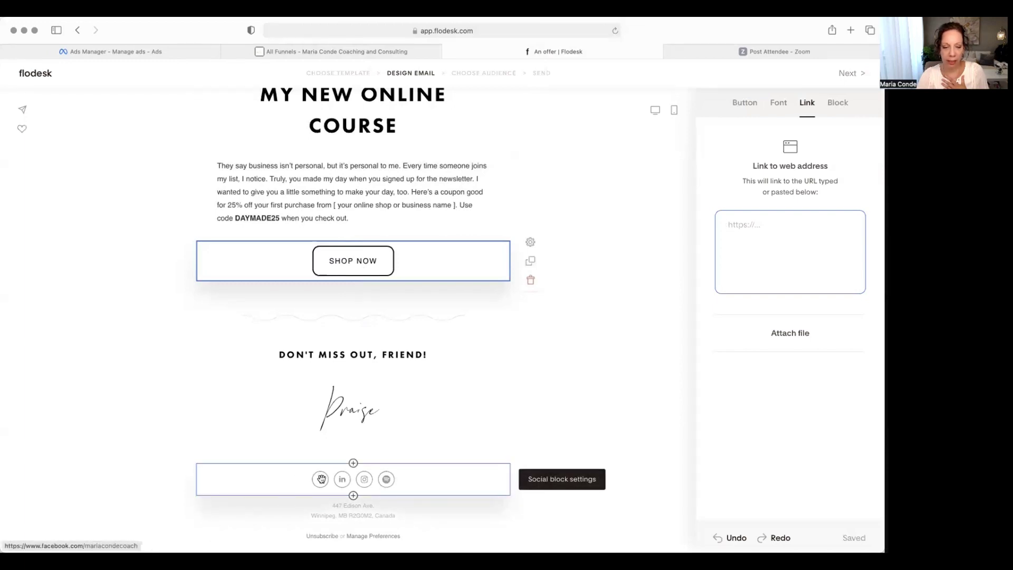
pyautogui.scroll(10, 321, 479)
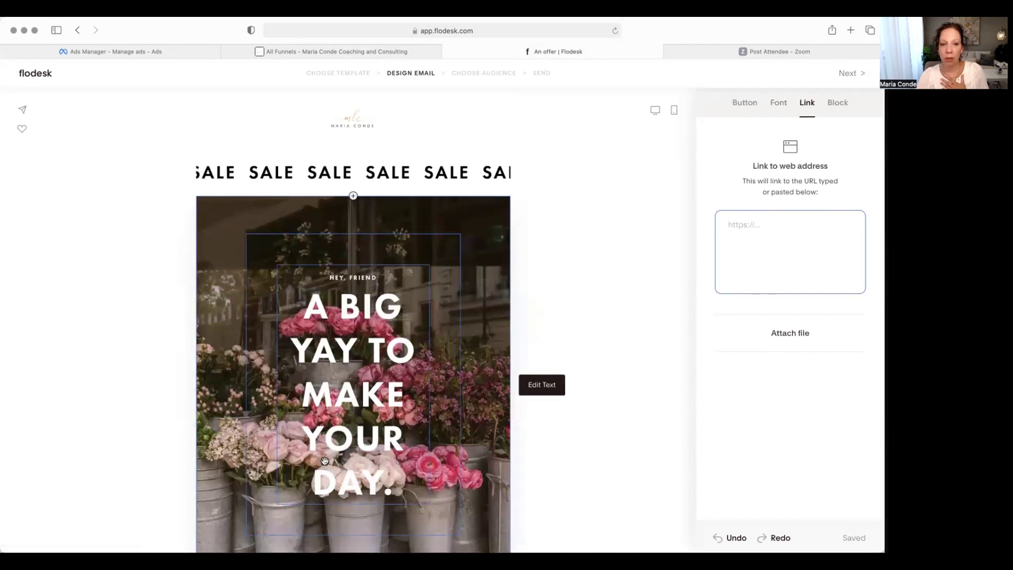
pyautogui.scroll(-8, 324, 461)
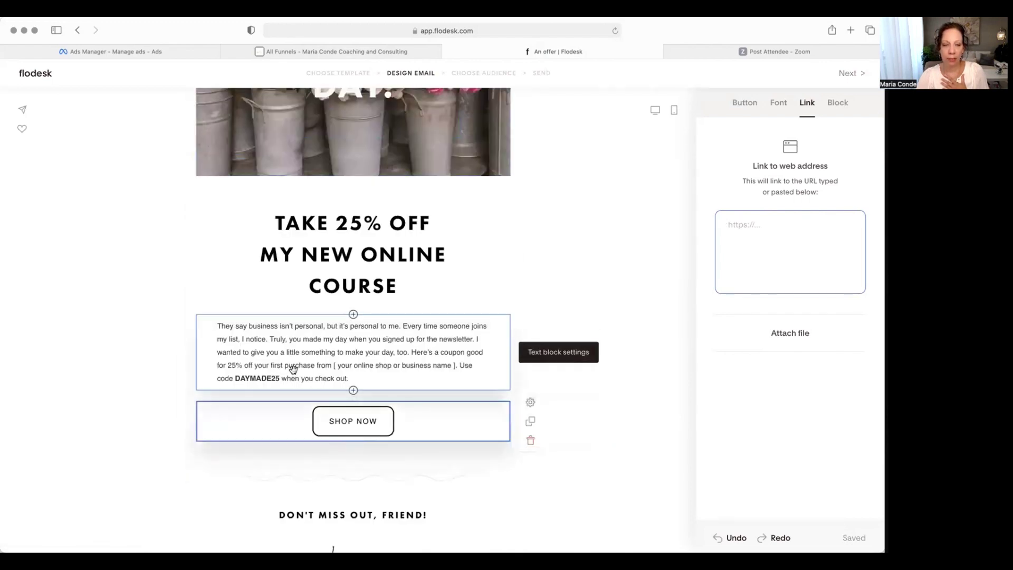
# Select the coupon paragraph under the 25% off heading and open its block settings for background and padding.
pyautogui.click(294, 369)
pyautogui.click(437, 351)
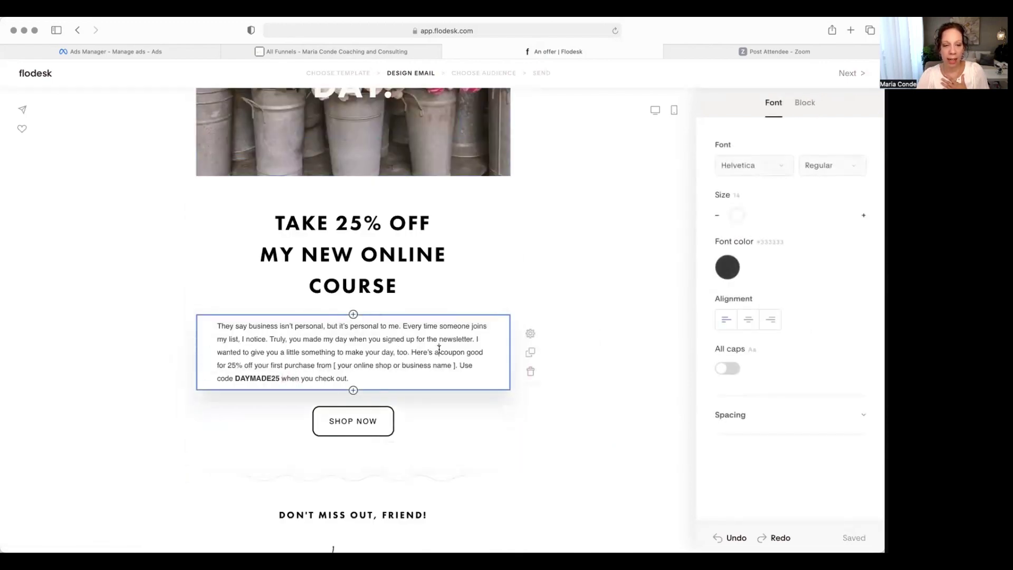
pyautogui.moveTo(280, 339); pyautogui.dragTo(370, 363)
pyautogui.click(370, 364)
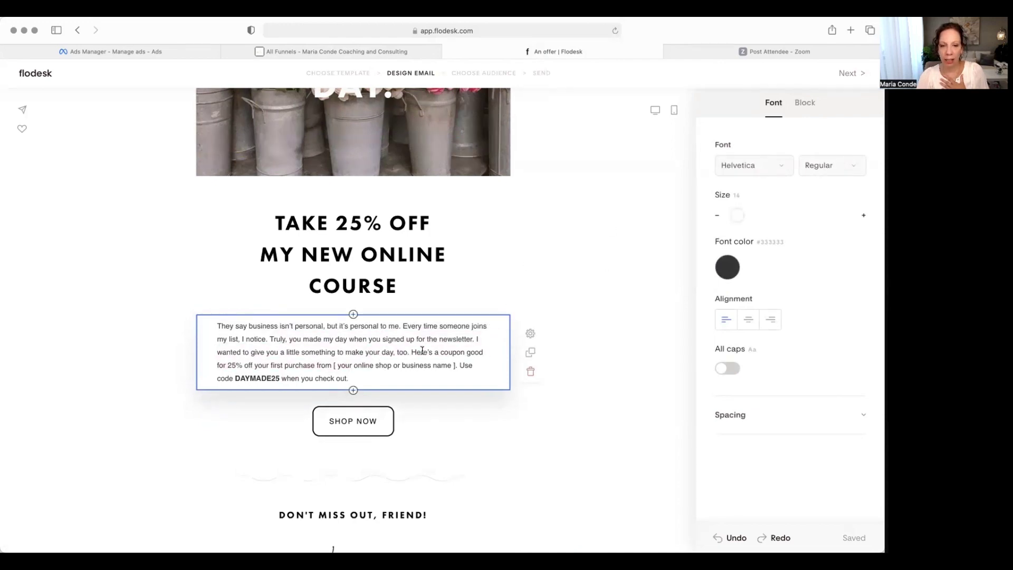
pyautogui.scroll(10, 421, 354)
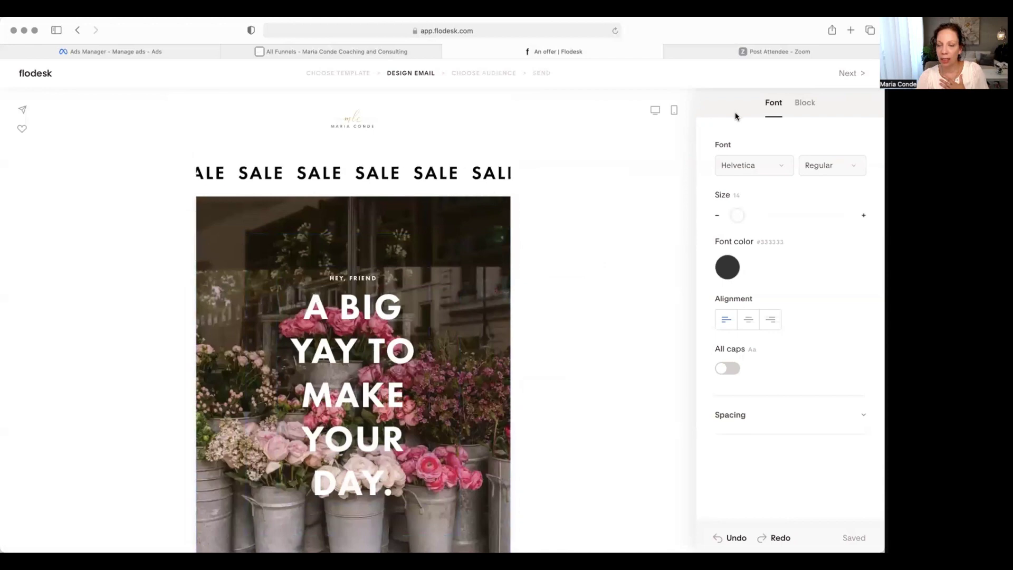
pyautogui.click(802, 103)
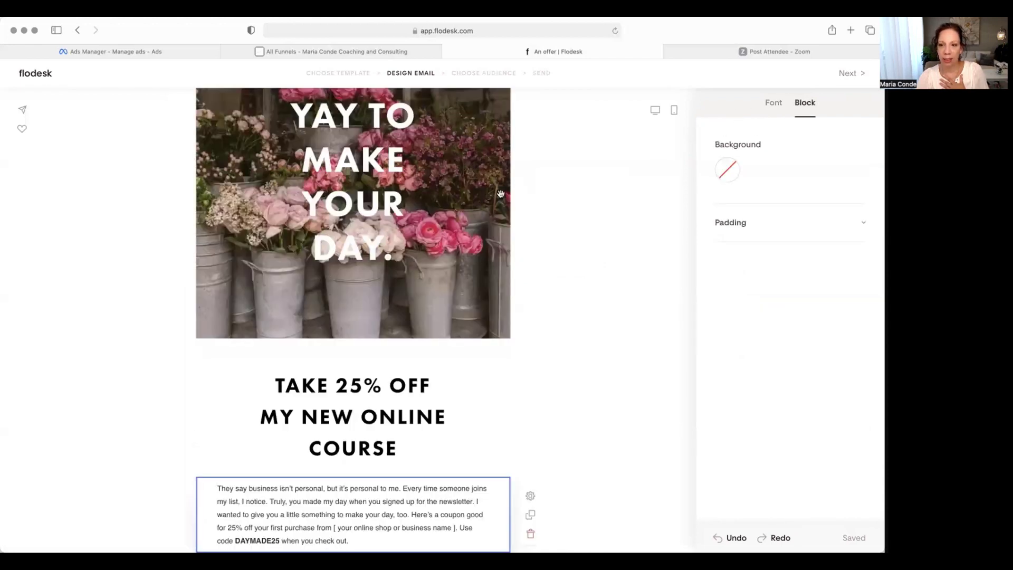
# Select the flower image block and check its block settings and the alternative layouts available for it.
pyautogui.scroll(5, 482, 206)
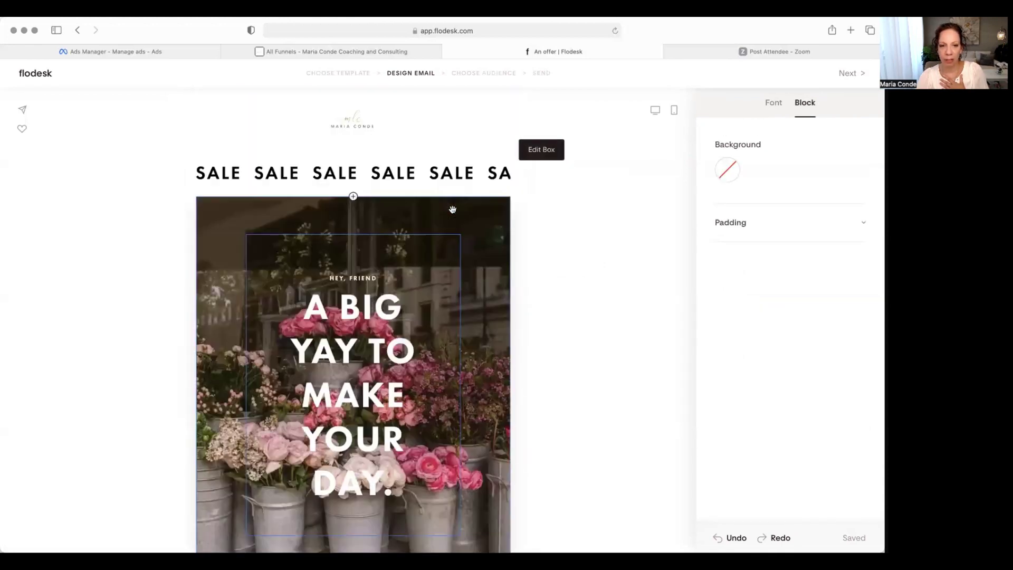
pyautogui.click(482, 207)
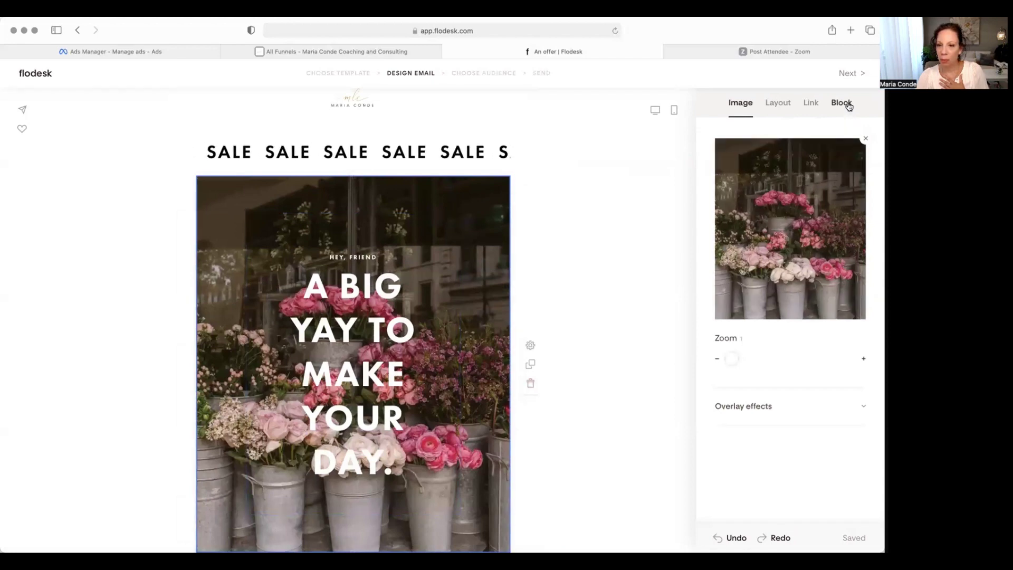
pyautogui.click(847, 106)
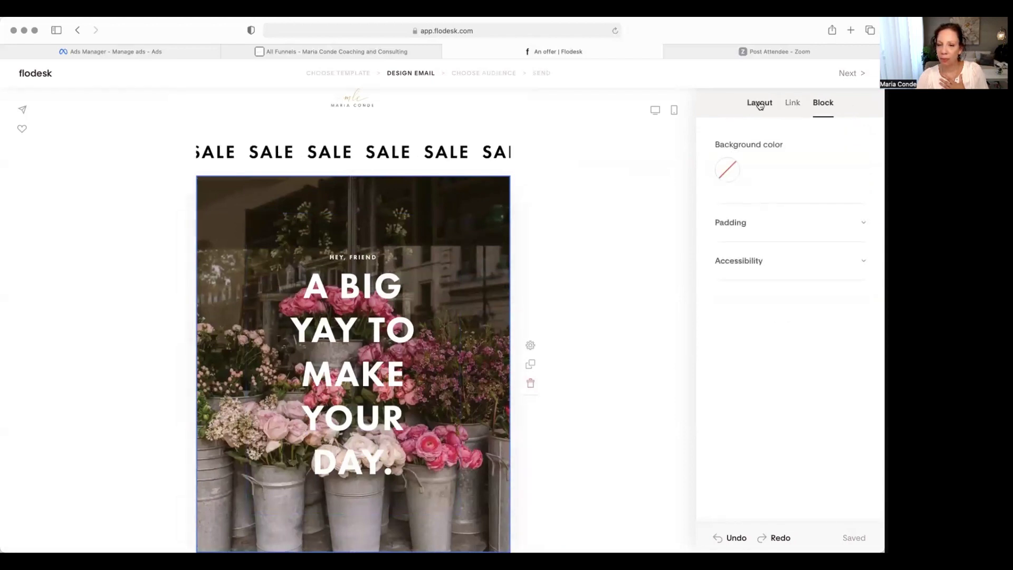
pyautogui.click(760, 103)
pyautogui.scroll(-3, 775, 258)
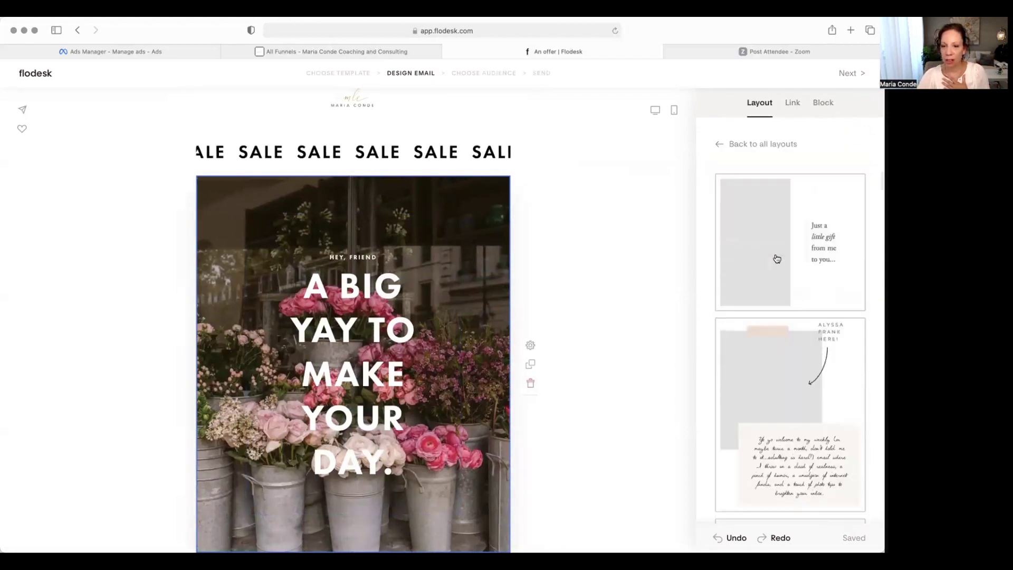
pyautogui.scroll(-6, 762, 301)
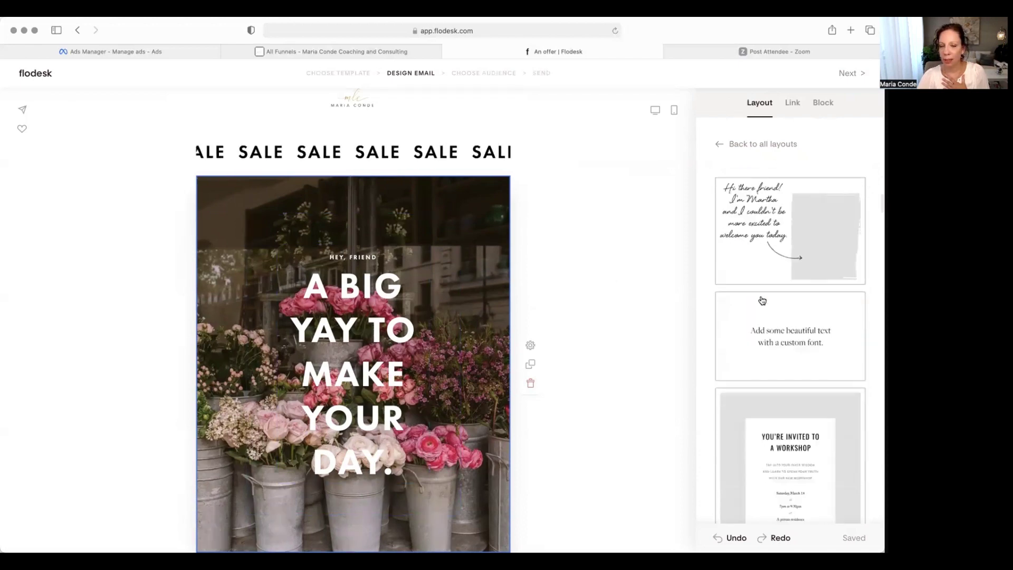
pyautogui.scroll(-5, 762, 301)
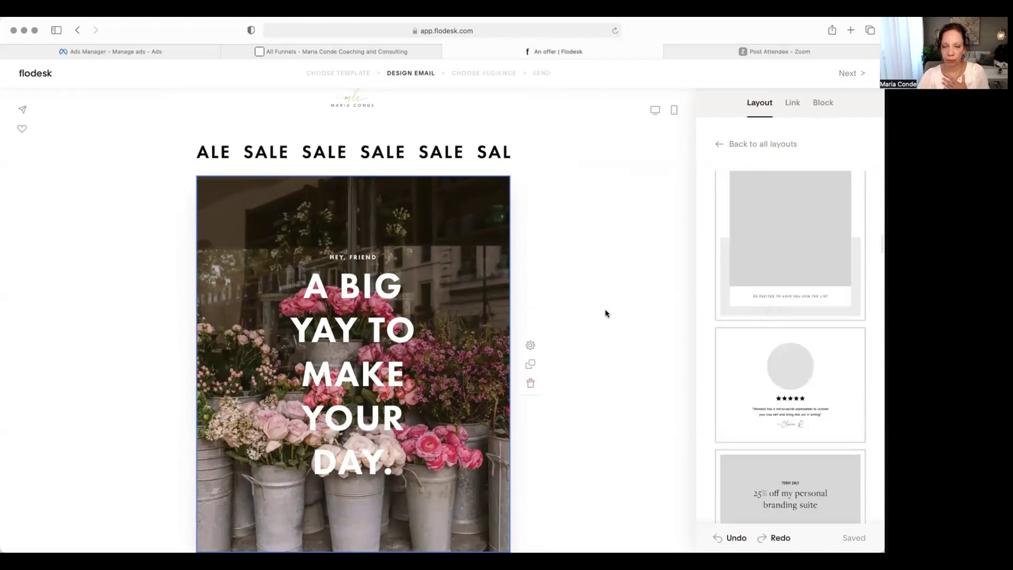
# Switch the "TAKE 25% OFF MY NEW ONLINE COURSE" heading block to the five-star testimonial layout and select its round image placeholder.
pyautogui.scroll(-7, 606, 314)
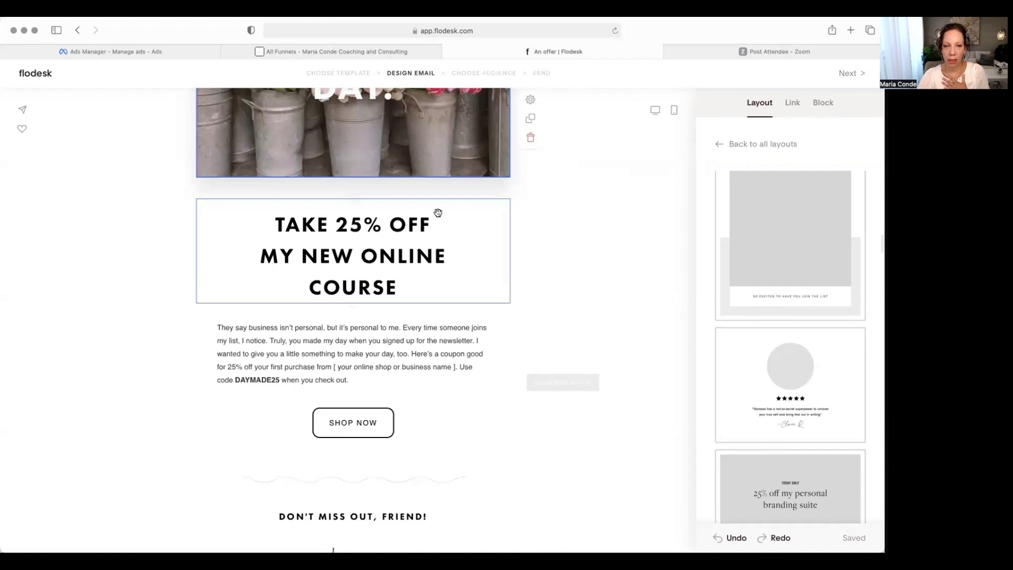
pyautogui.click(444, 244)
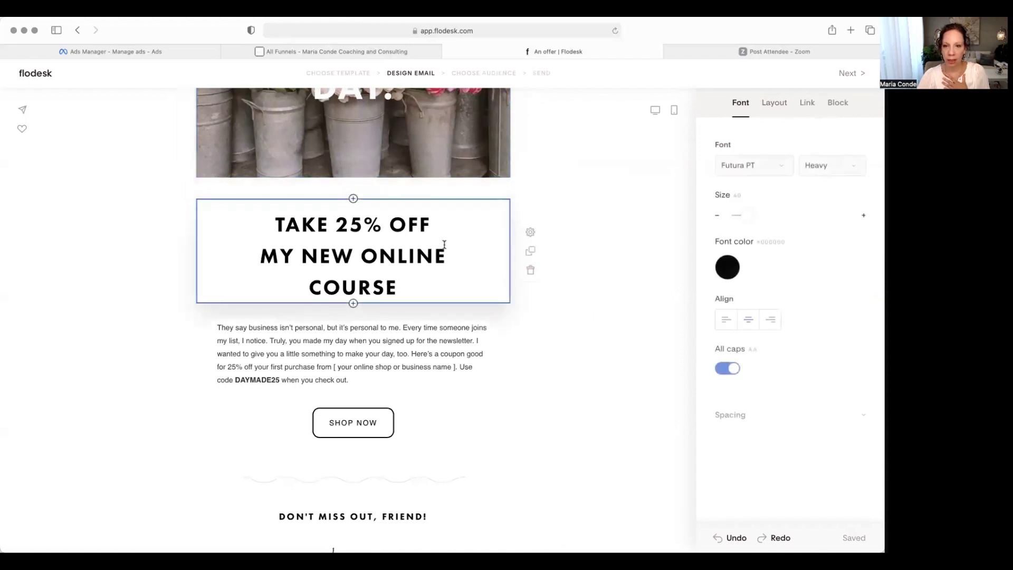
pyautogui.click(772, 103)
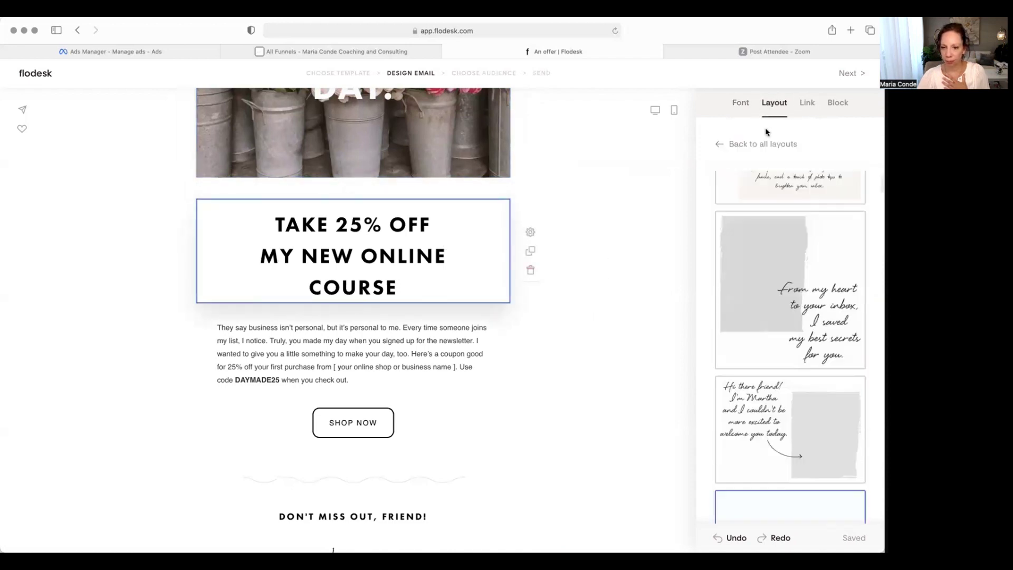
pyautogui.scroll(-5, 791, 316)
pyautogui.scroll(-10, 797, 346)
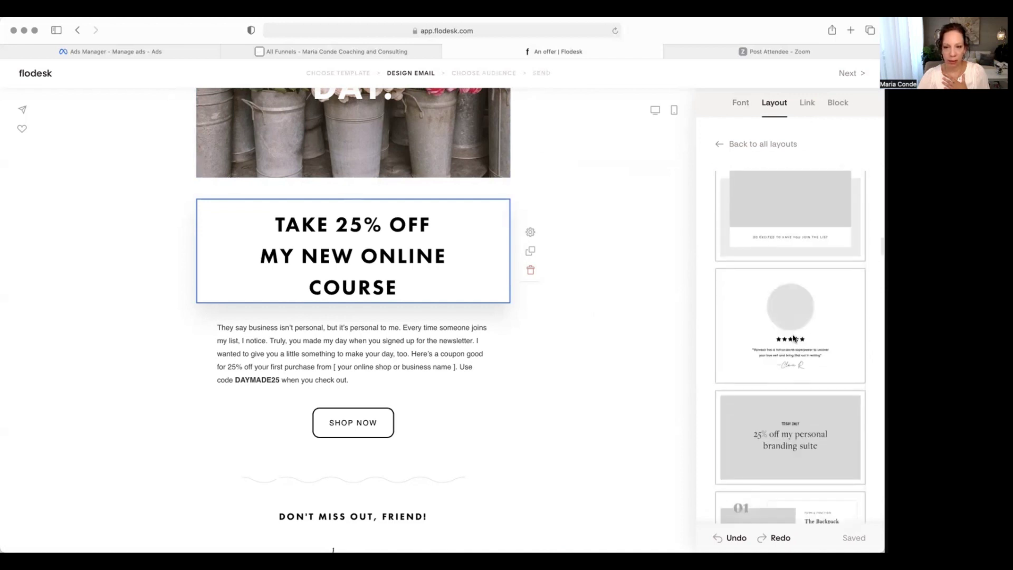
pyautogui.click(794, 338)
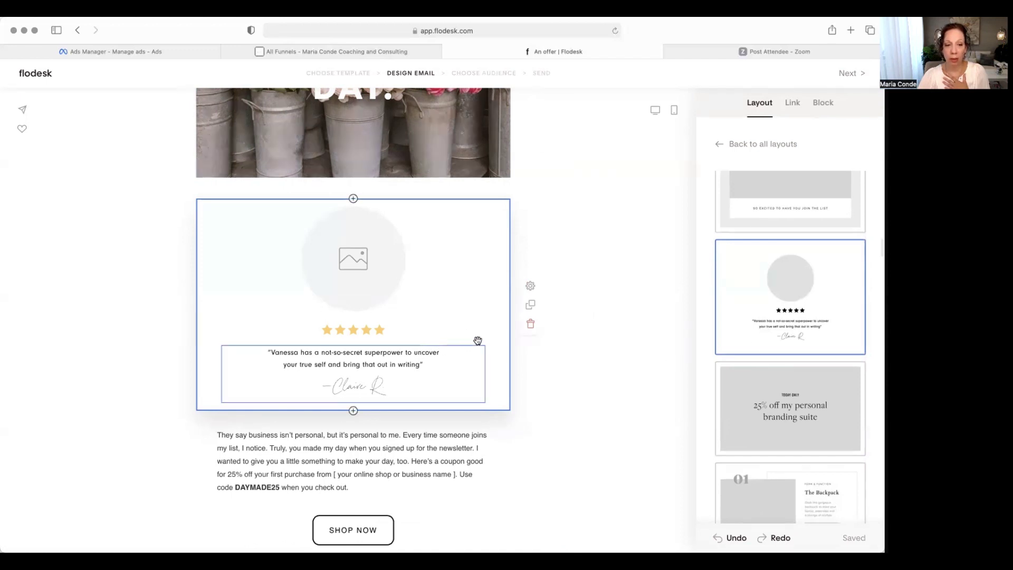
pyautogui.click(358, 250)
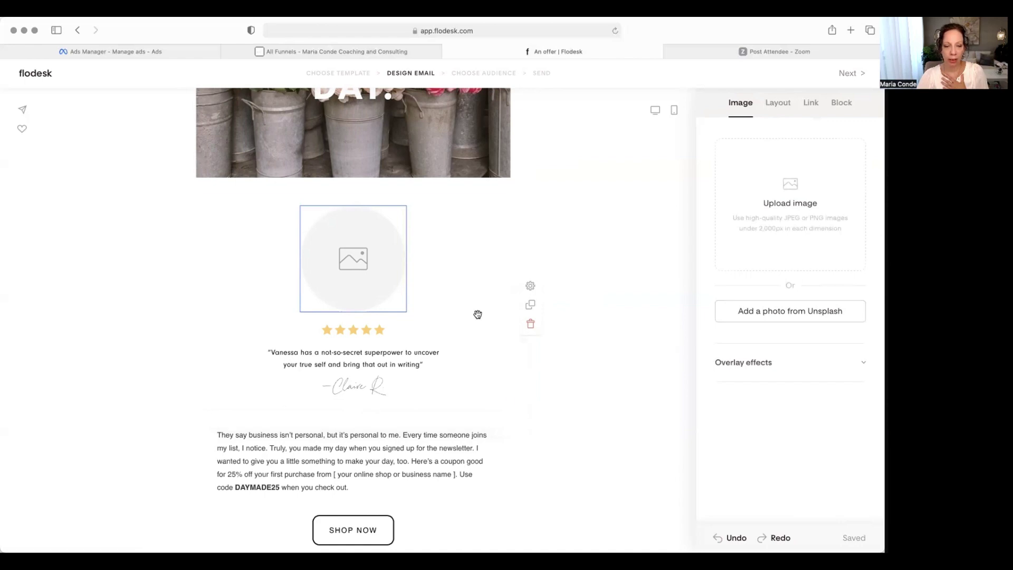
# Finish the email design and accept the existing sender details to reach the subject line stage.
pyautogui.scroll(10, 477, 315)
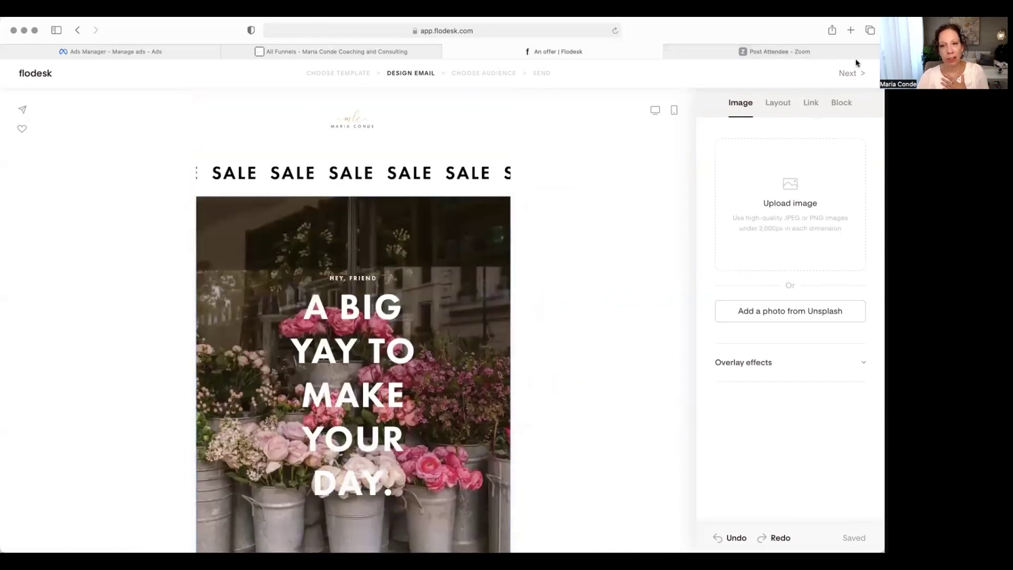
pyautogui.click(858, 76)
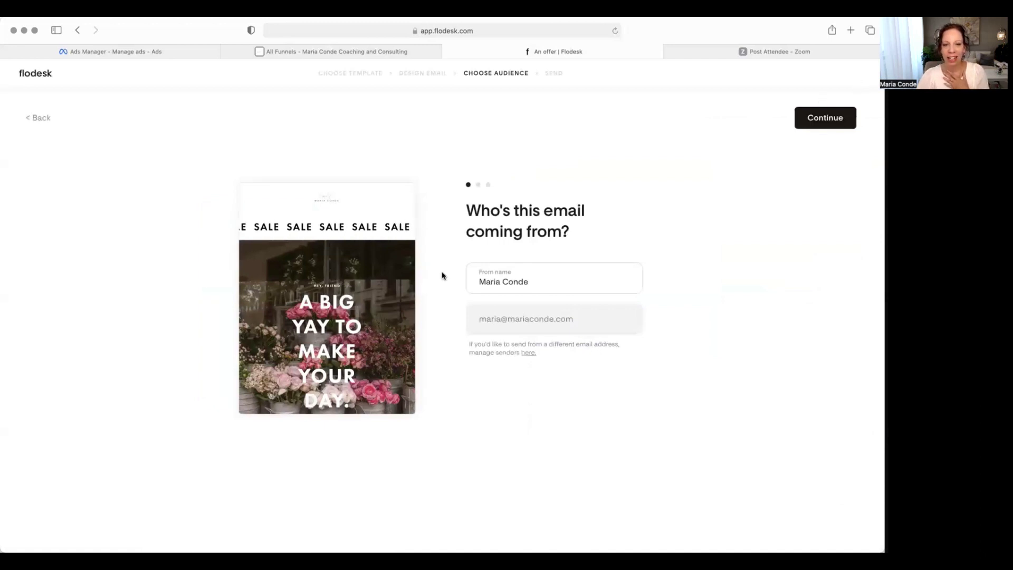
pyautogui.click(825, 122)
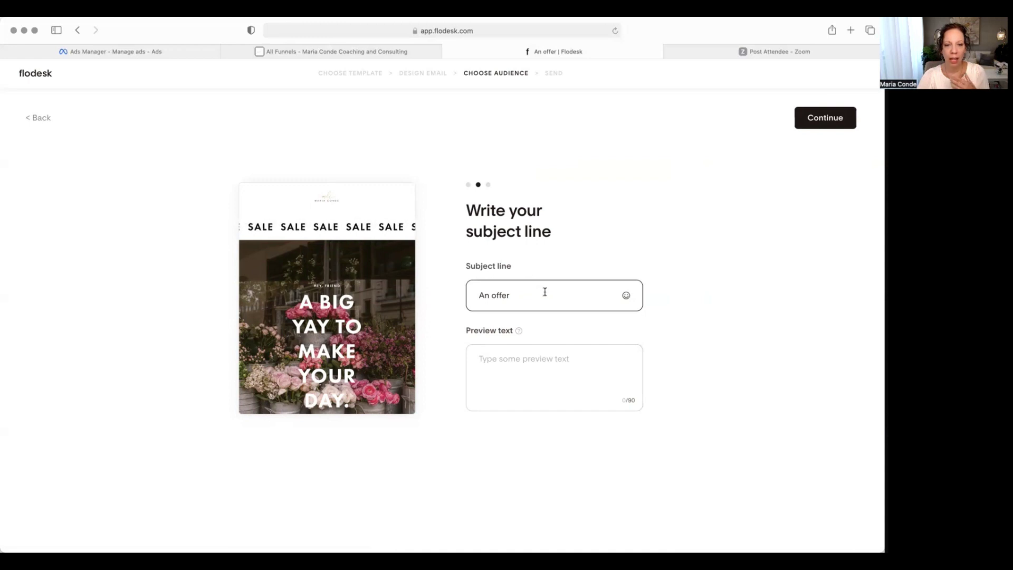
# Read the explanation of the preview text and place the cursor in its empty field.
pyautogui.moveTo(519, 332)
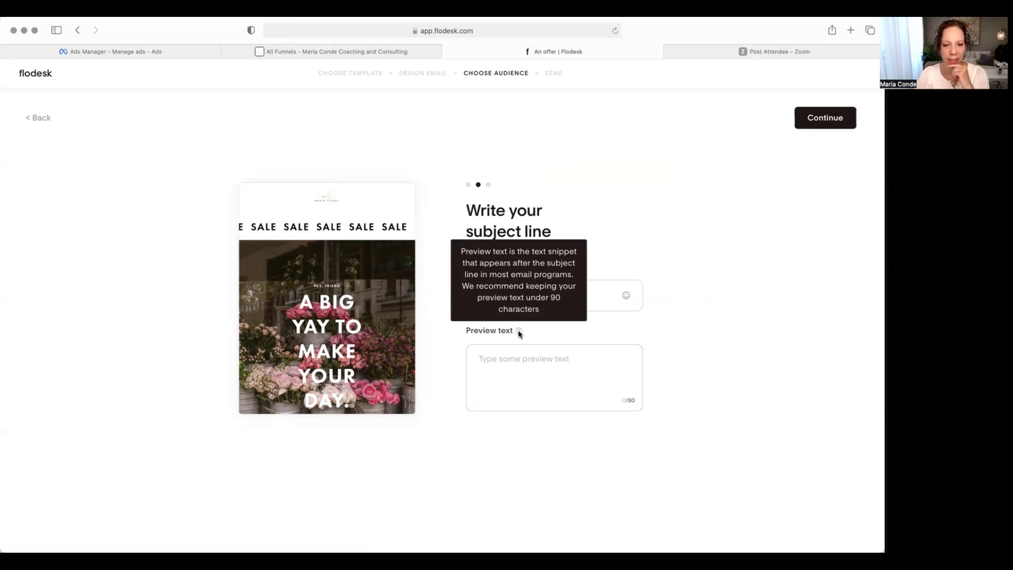
pyautogui.click(520, 389)
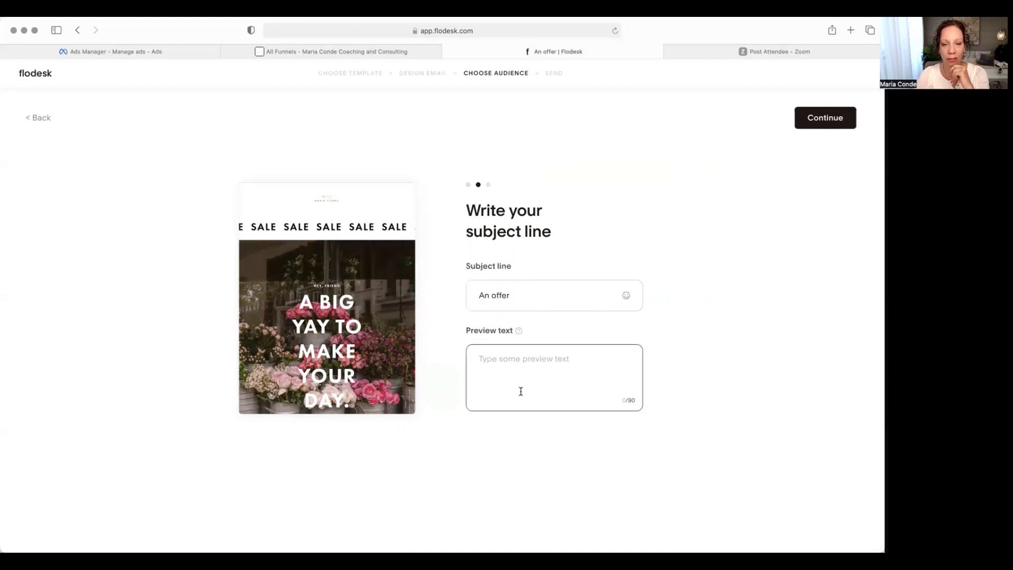
pyautogui.click(511, 361)
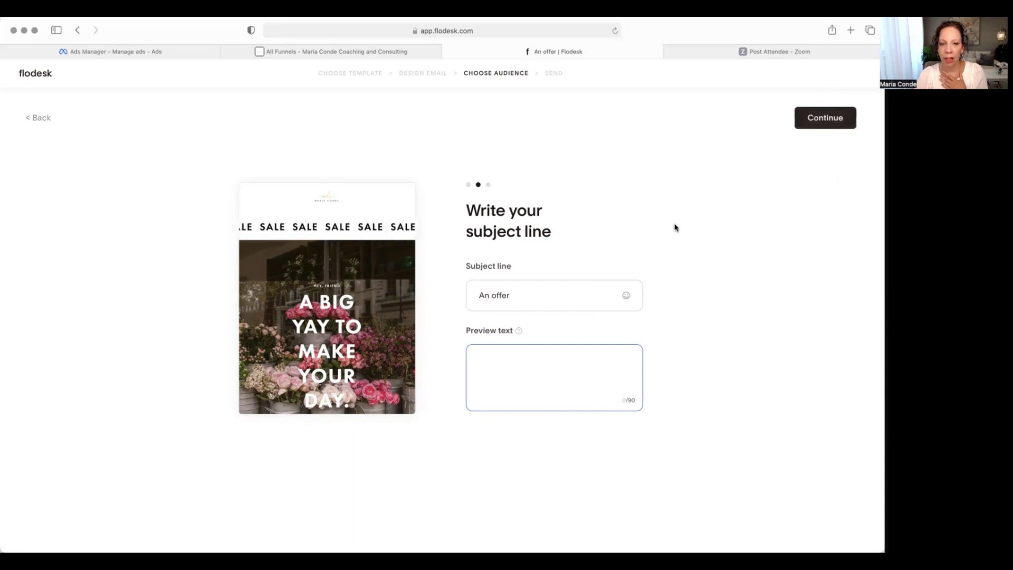
# Add the heart-eyes emoji after "An offer" in the subject line and continue to the recipients.
pyautogui.click(626, 298)
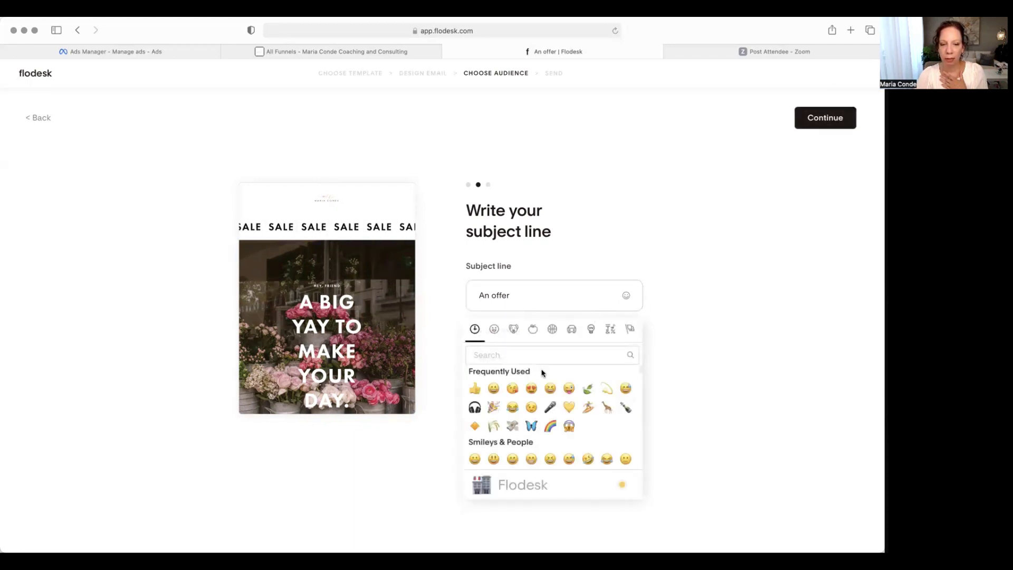
pyautogui.click(532, 389)
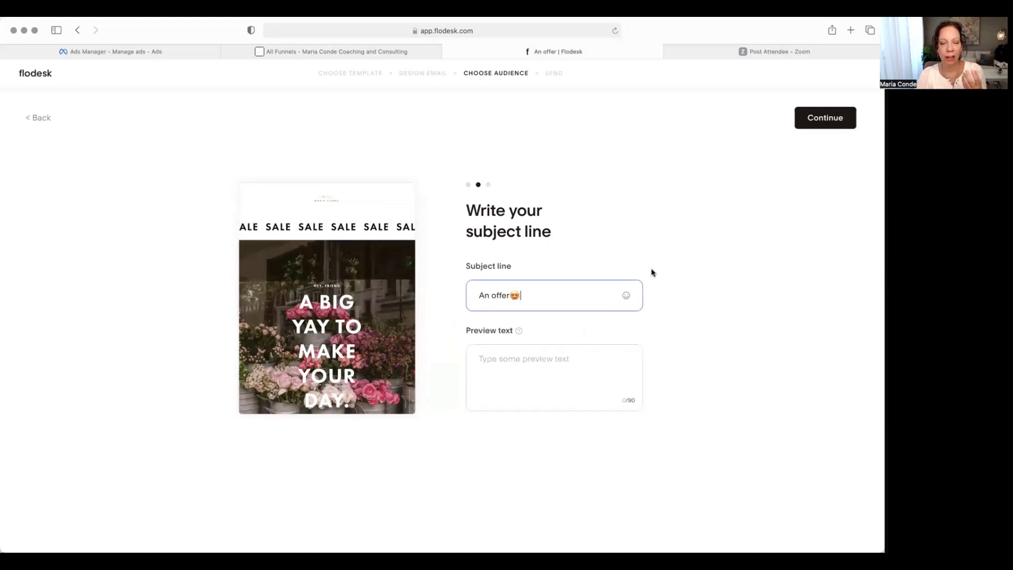
pyautogui.click(812, 119)
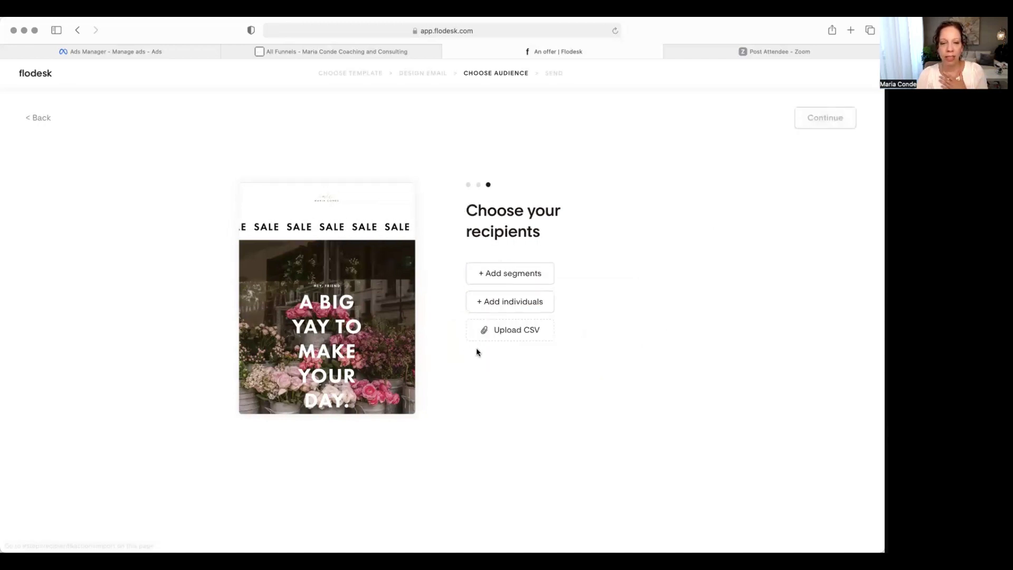
# Include the Mini BE segment as recipients, view the segments available for exclusion without choosing any, and save the selection.
pyautogui.click(509, 277)
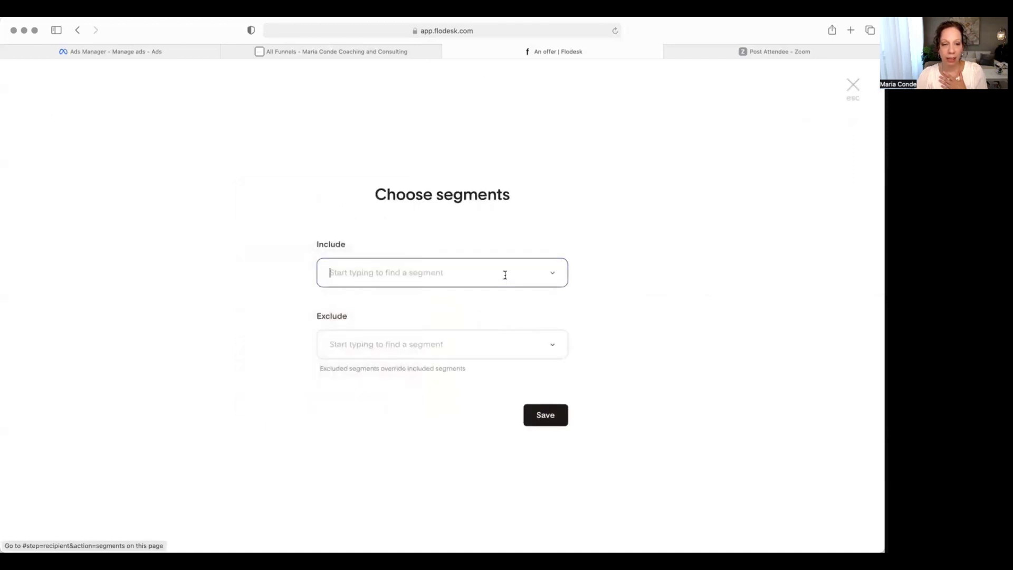
pyautogui.click(498, 278)
pyautogui.scroll(-10, 442, 365)
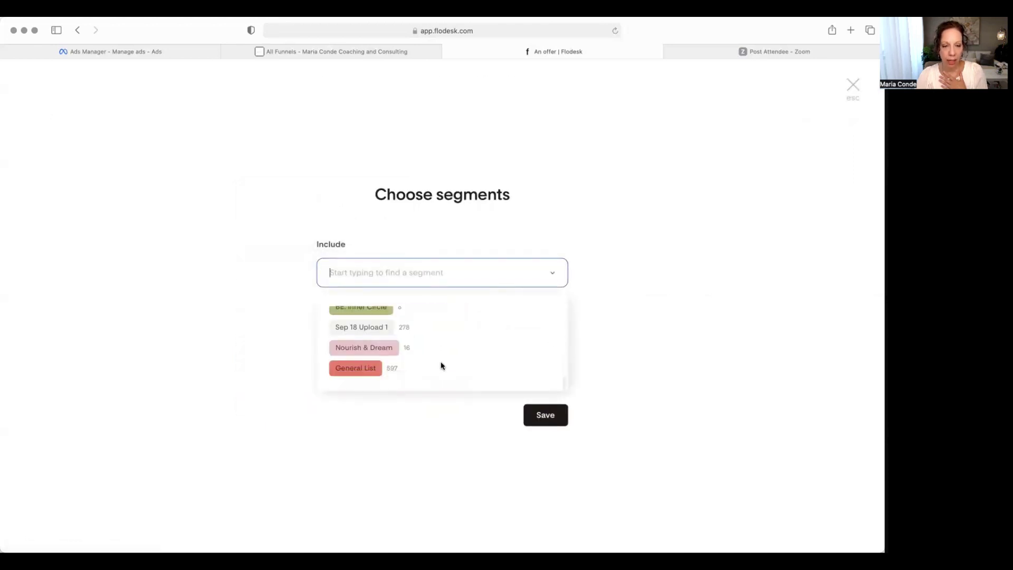
pyautogui.scroll(10, 442, 366)
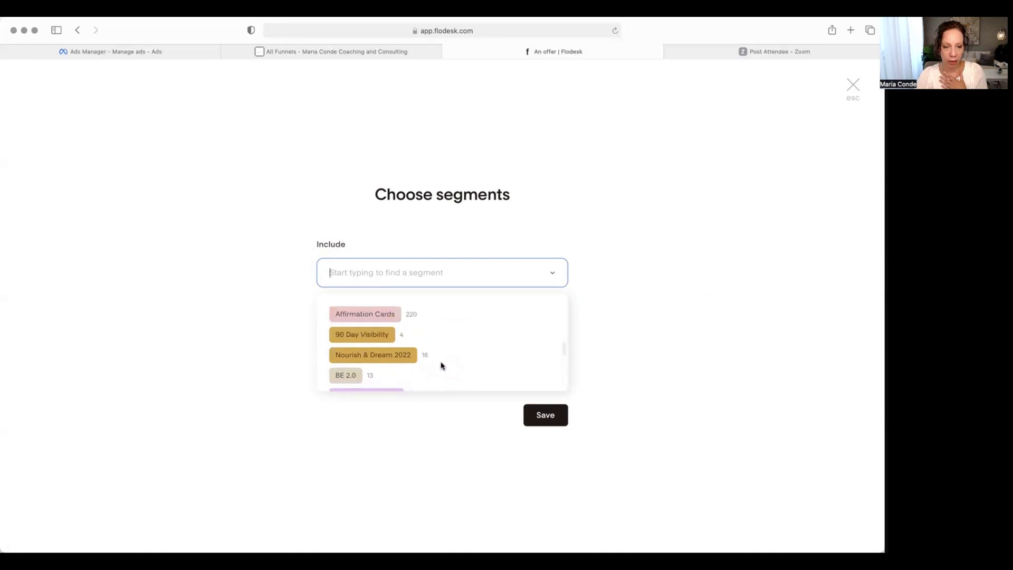
pyautogui.click(349, 358)
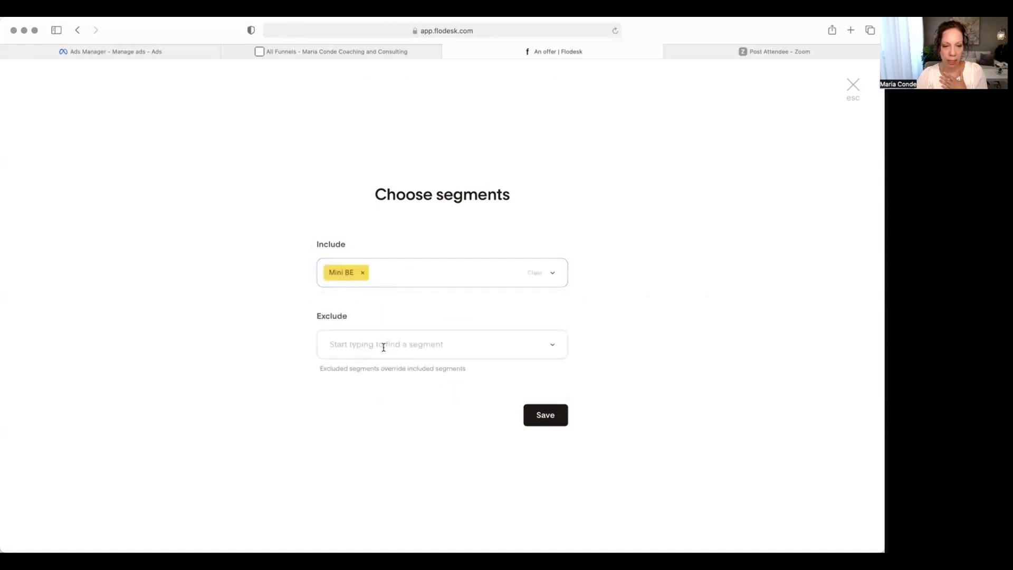
pyautogui.click(422, 344)
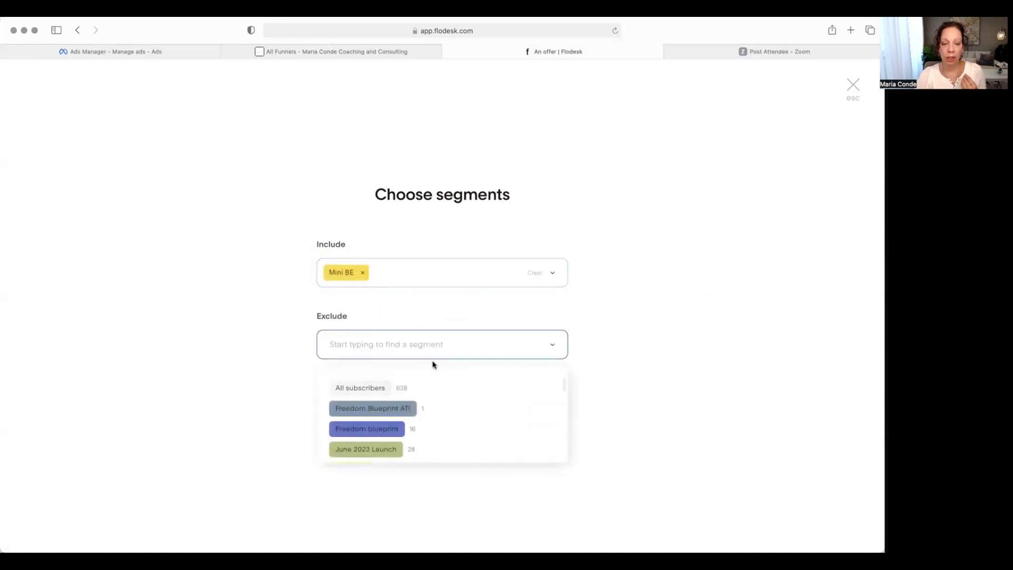
pyautogui.click(602, 297)
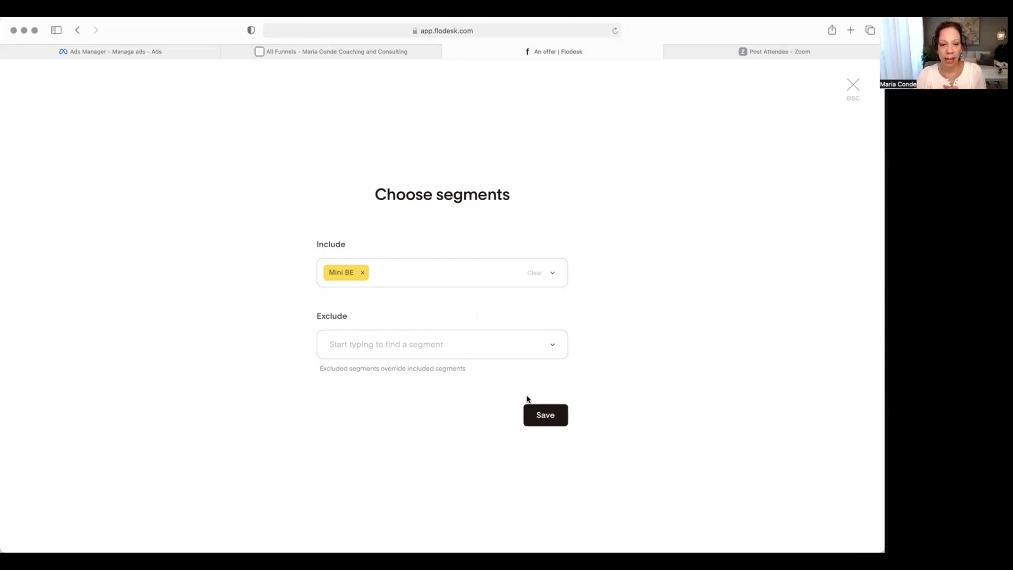
pyautogui.click(543, 425)
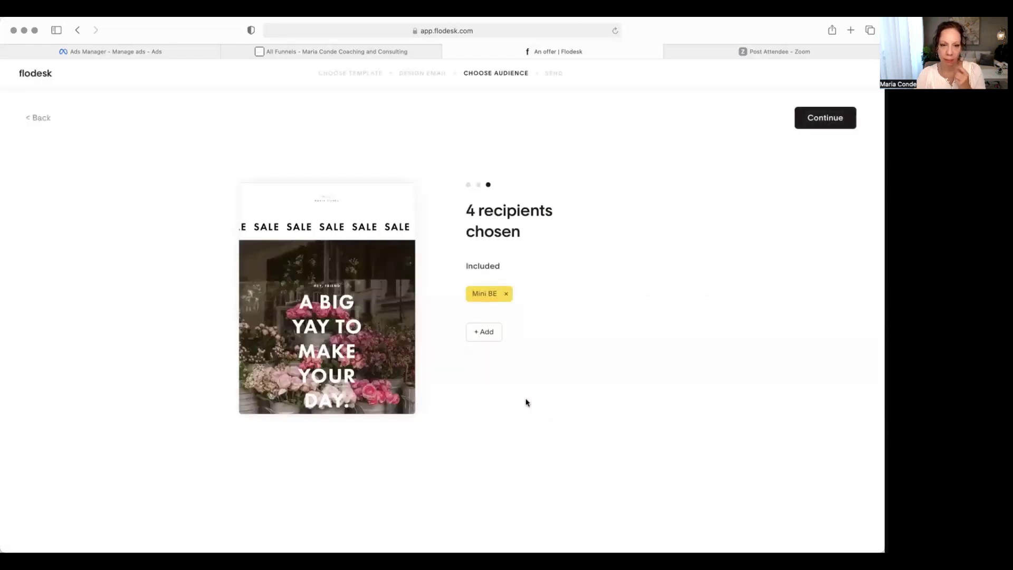
# Continue to the sending stage, choose to send the email later, and view the date calendar without picking a day.
pyautogui.click(838, 120)
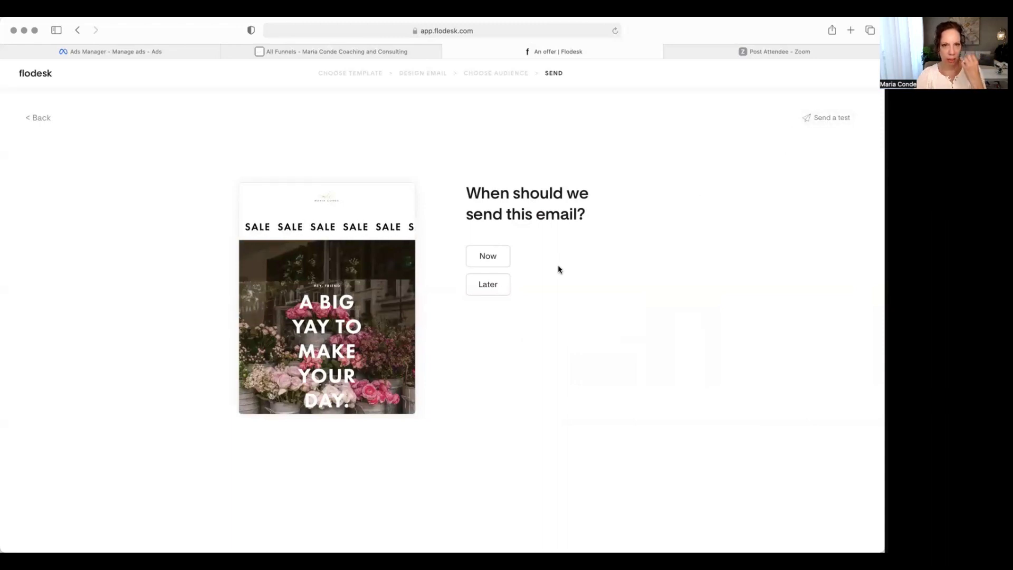
pyautogui.click(485, 292)
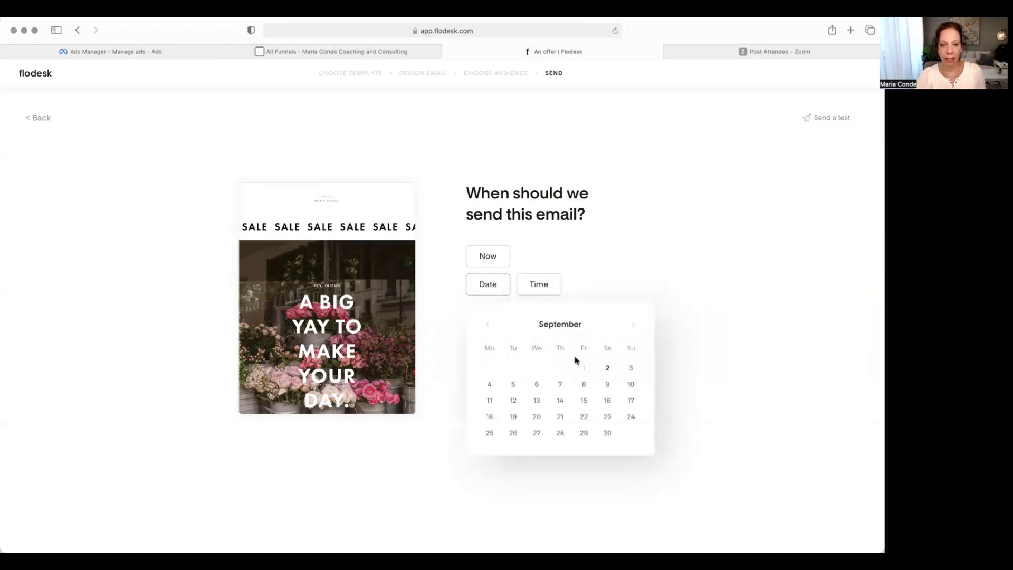
pyautogui.click(644, 223)
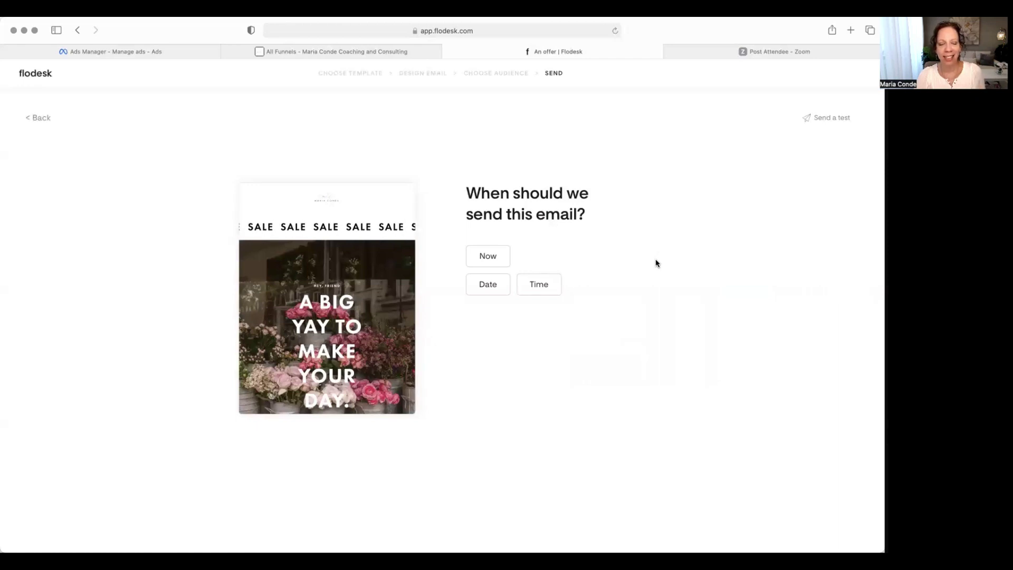
# Leave the sending stage for the email list and view the actions available for the An offer draft, including its sharing options.
pyautogui.click(42, 78)
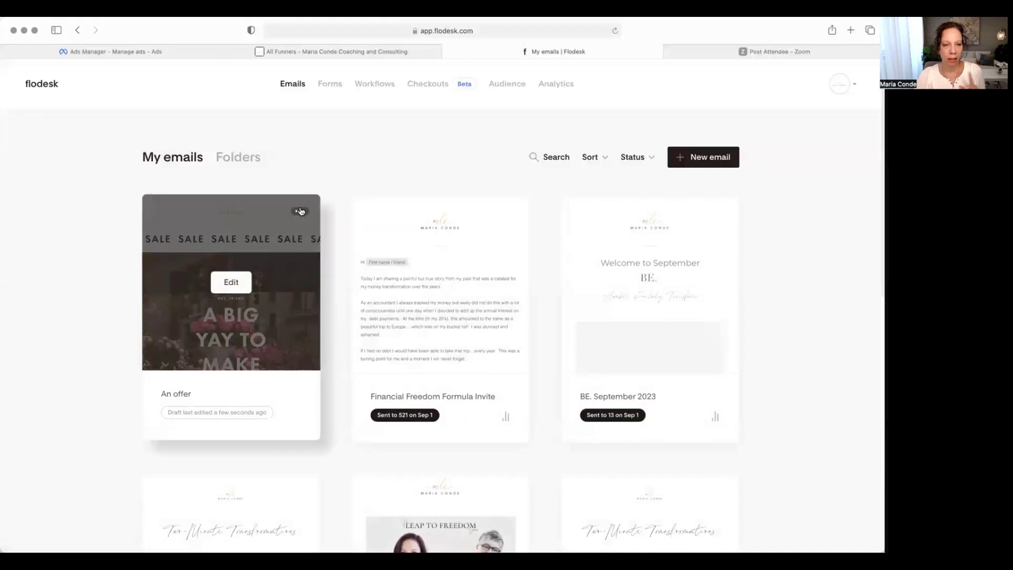
pyautogui.click(300, 211)
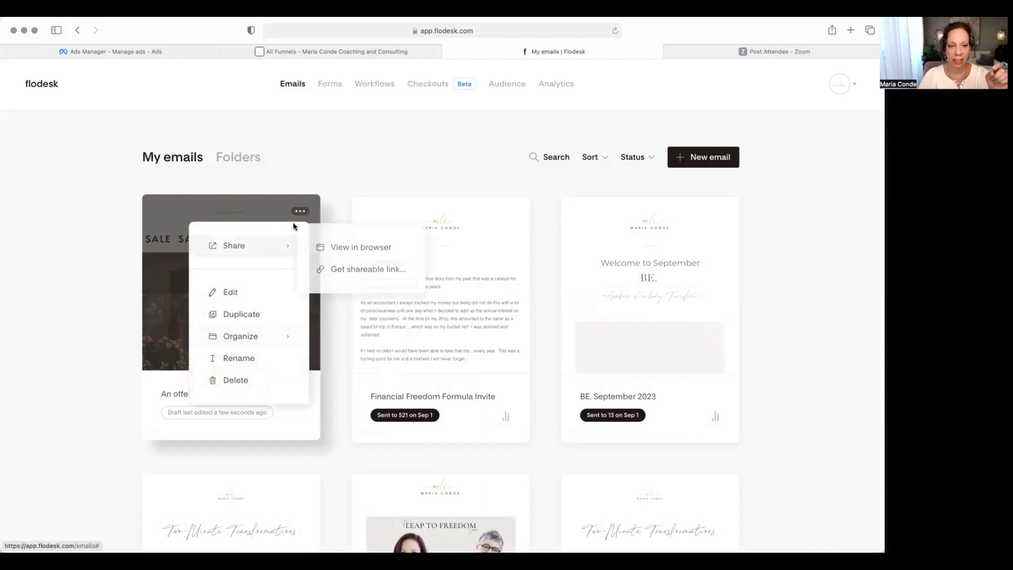
pyautogui.moveTo(260, 249)
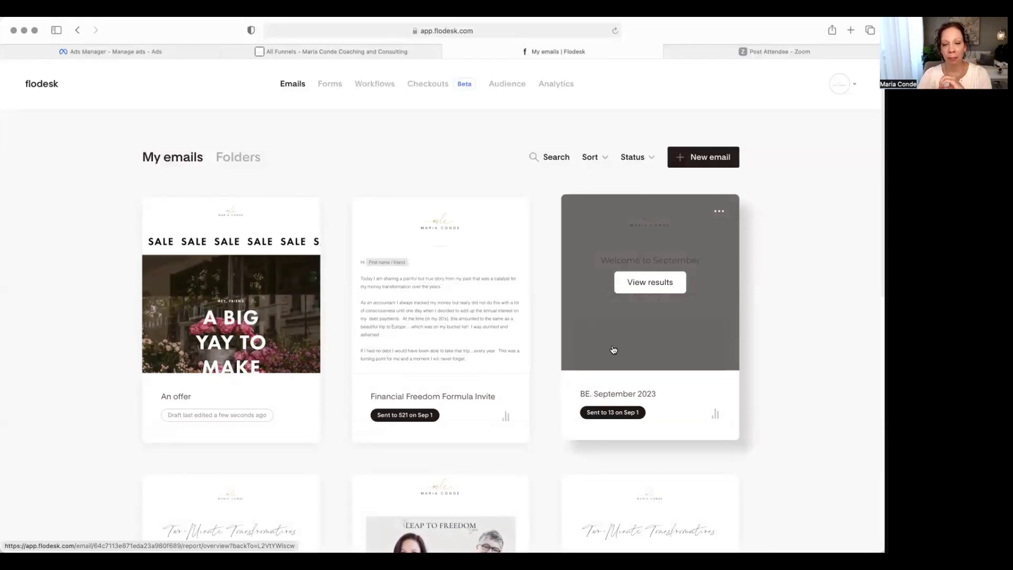
# View the actions available for the sent BE. September 2023 email and look over the older sent emails.
pyautogui.click(719, 211)
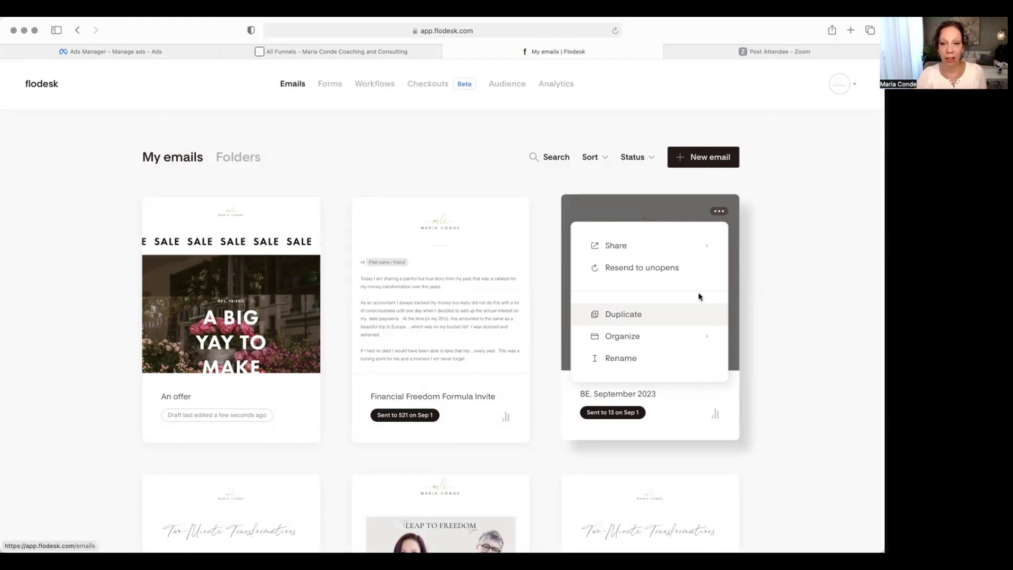
pyautogui.scroll(-3, 538, 324)
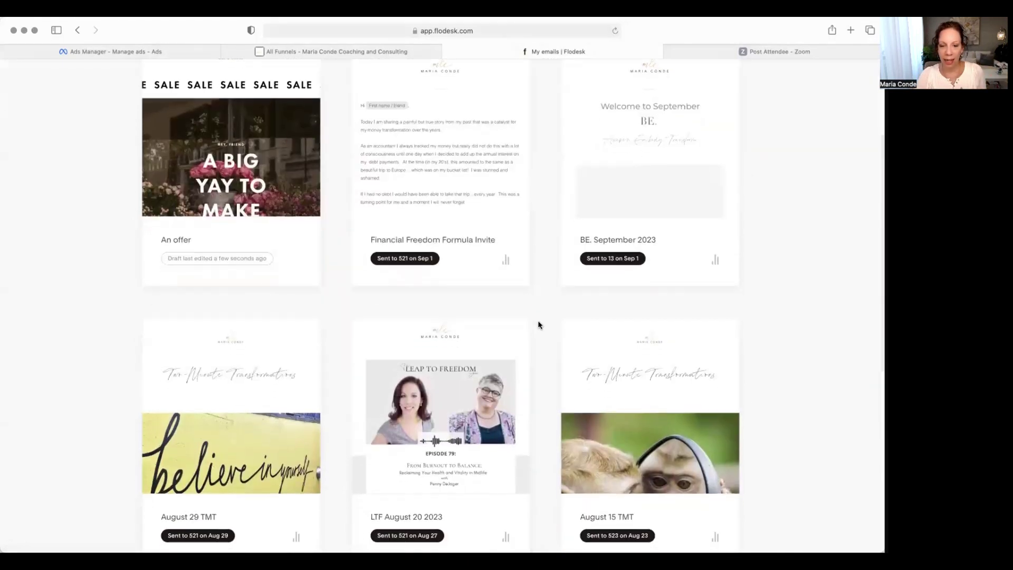
pyautogui.scroll(-3, 538, 323)
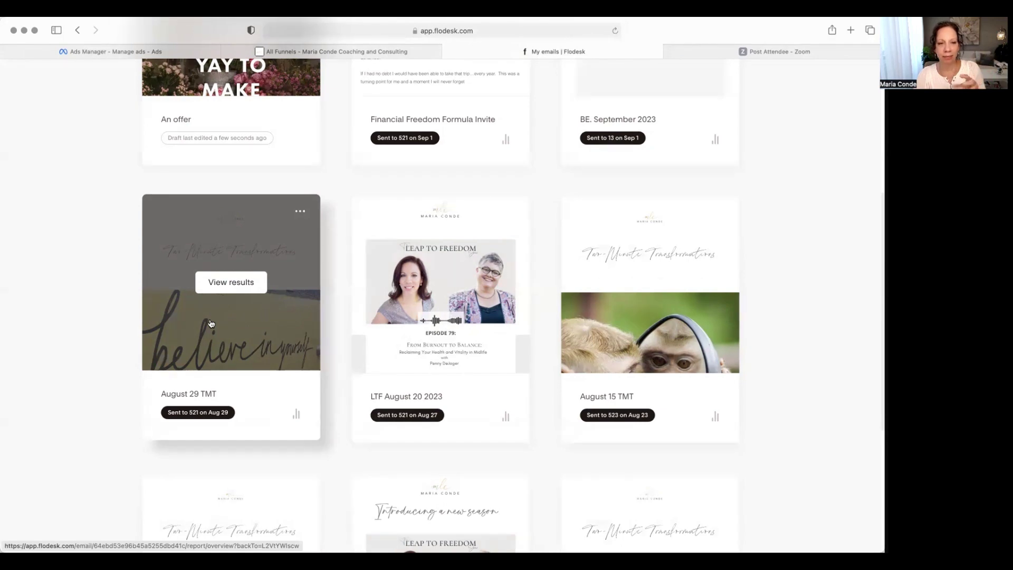
# Delete the An offer draft from the email list and confirm the deletion.
pyautogui.scroll(5, 210, 323)
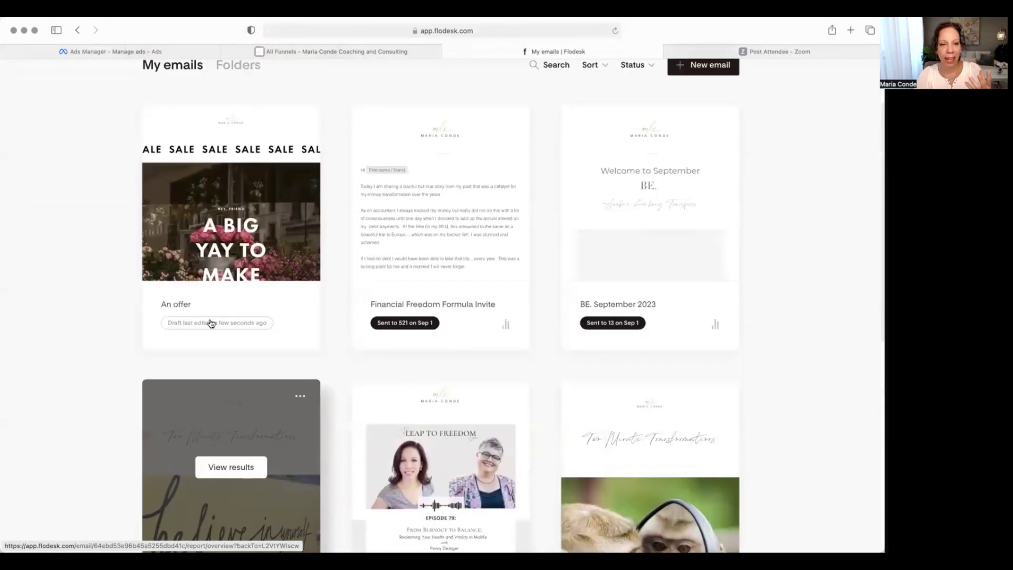
pyautogui.click(300, 212)
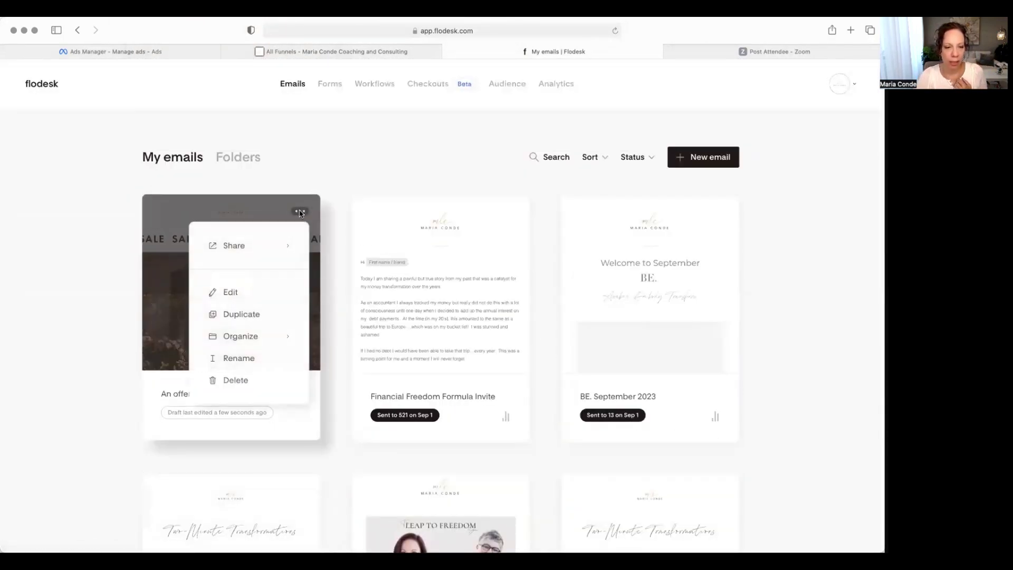
pyautogui.moveTo(244, 344)
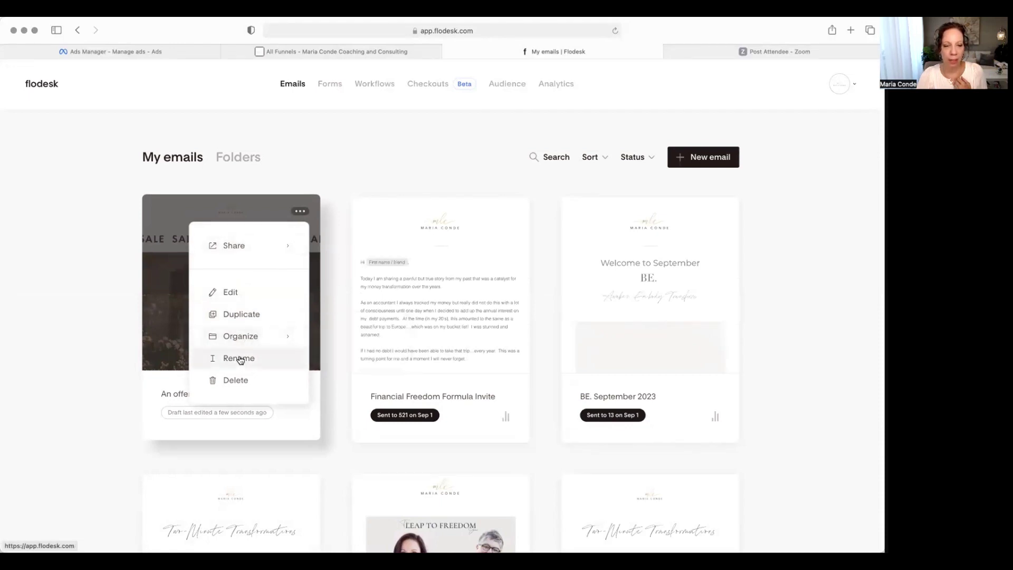
pyautogui.click(238, 380)
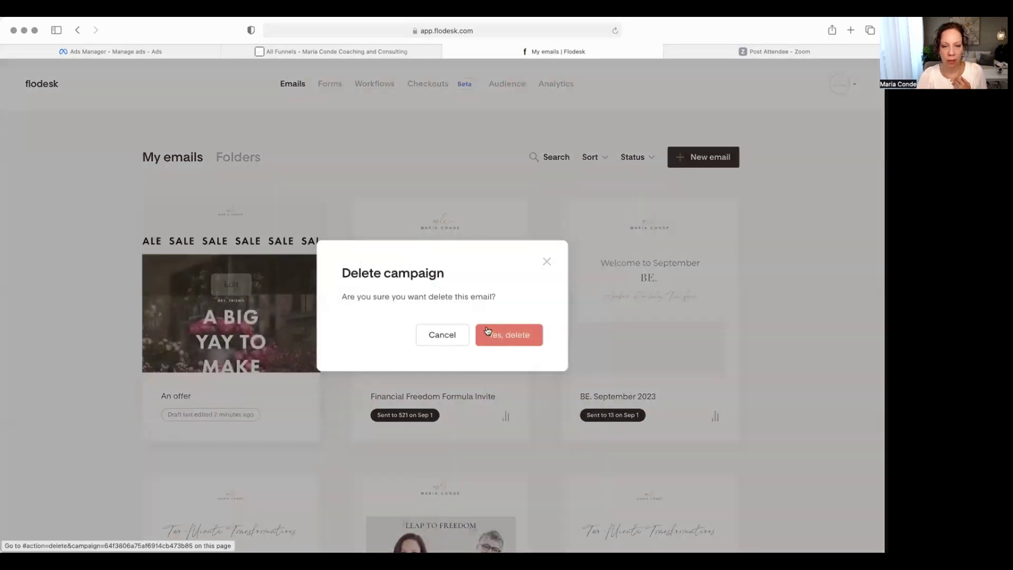
pyautogui.click(508, 335)
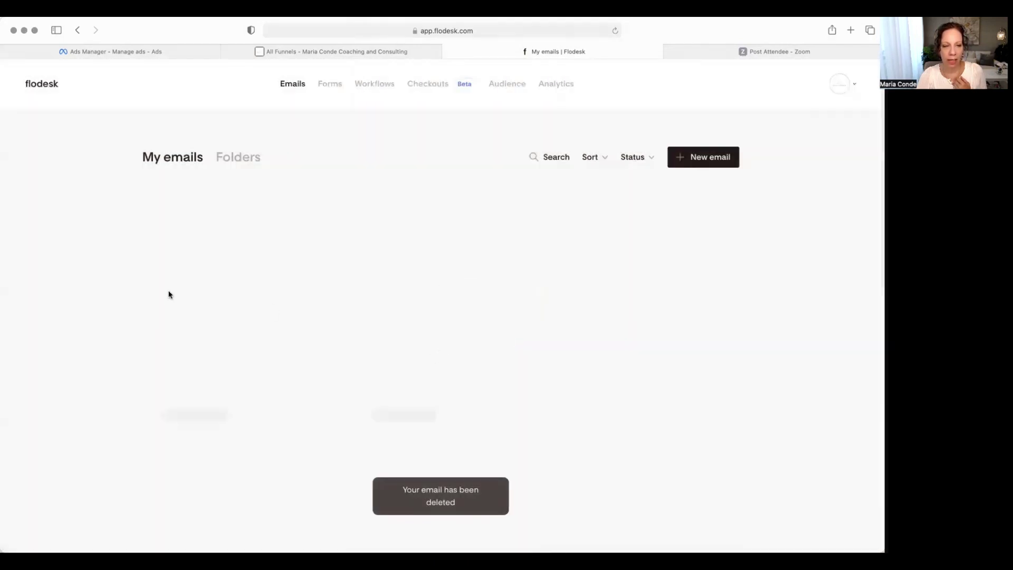
# Look through the remaining emails and open the results of the Financial Freedom Formula Invite email.
pyautogui.scroll(-5, 140, 292)
pyautogui.scroll(-5, 140, 293)
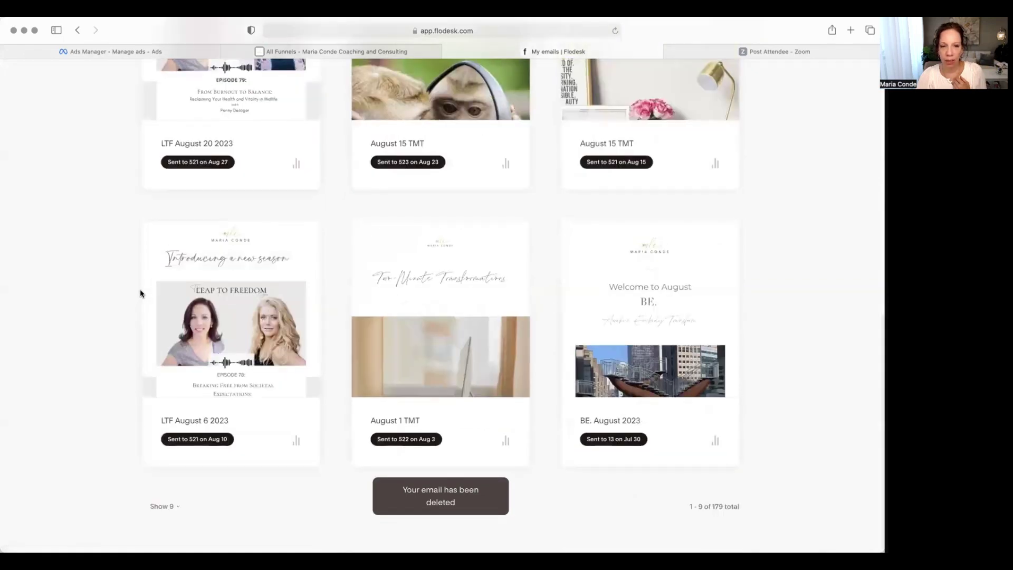
pyautogui.scroll(10, 140, 294)
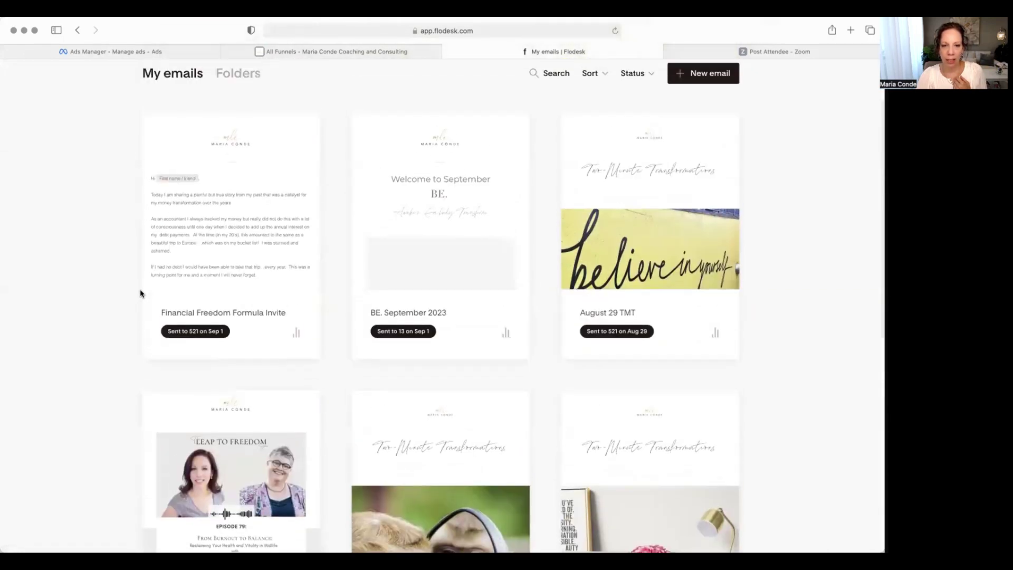
pyautogui.moveTo(477, 273)
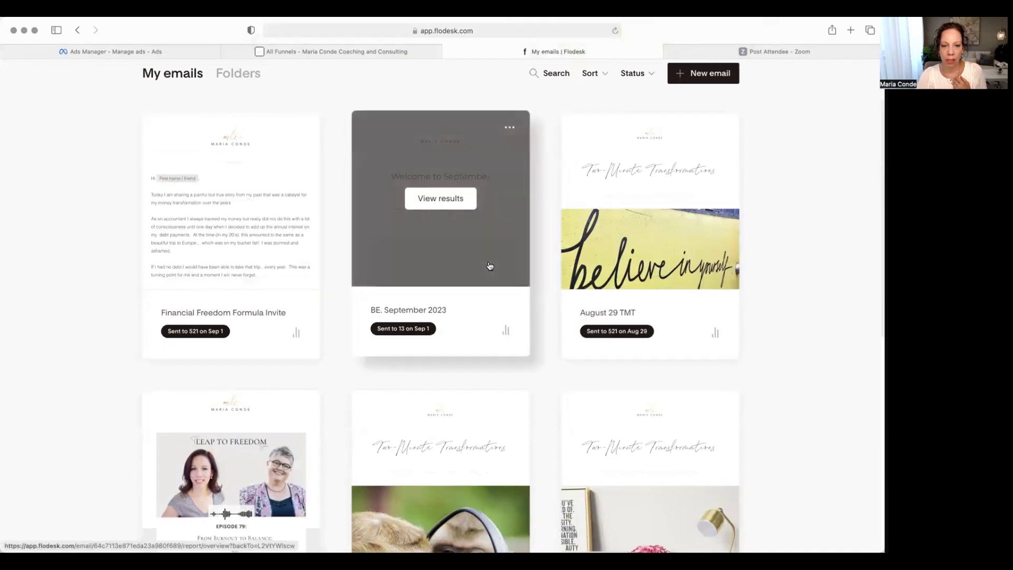
pyautogui.moveTo(197, 244)
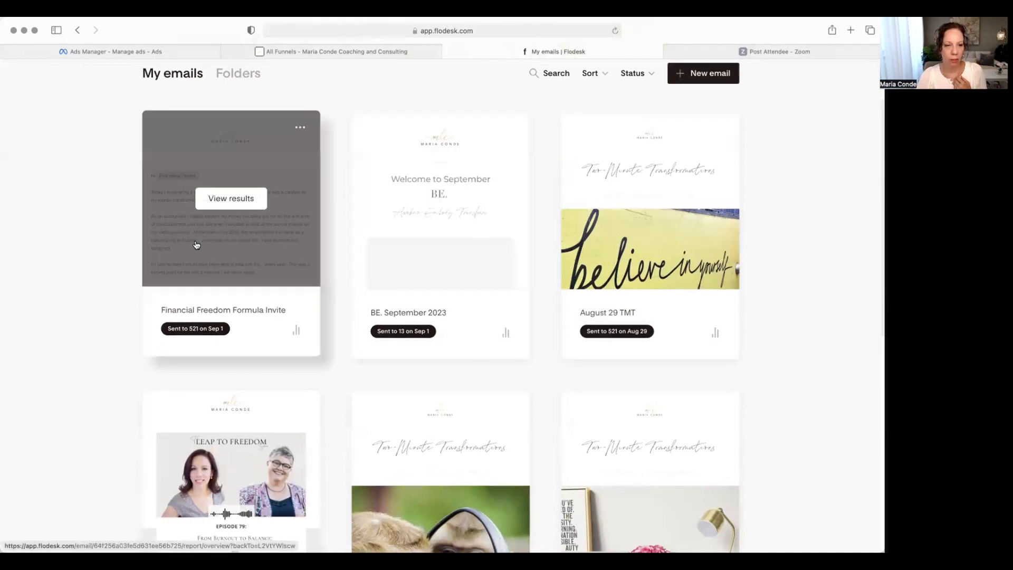
pyautogui.click(231, 200)
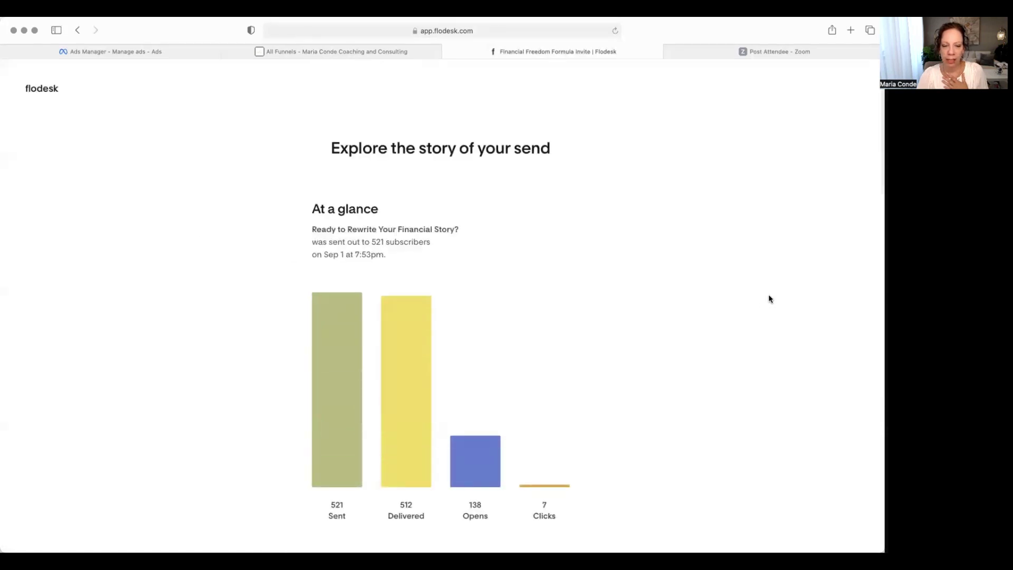
# Examine the sent, delivered, opens and clicks chart and the open and click rates in the email's results.
pyautogui.scroll(-4, 768, 299)
pyautogui.scroll(-3, 768, 298)
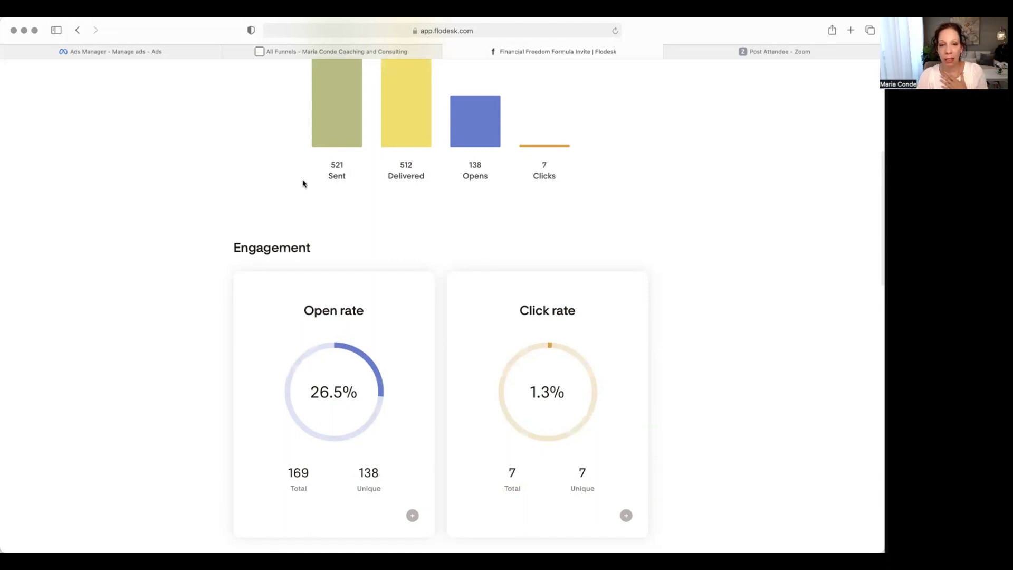
pyautogui.scroll(3, 427, 201)
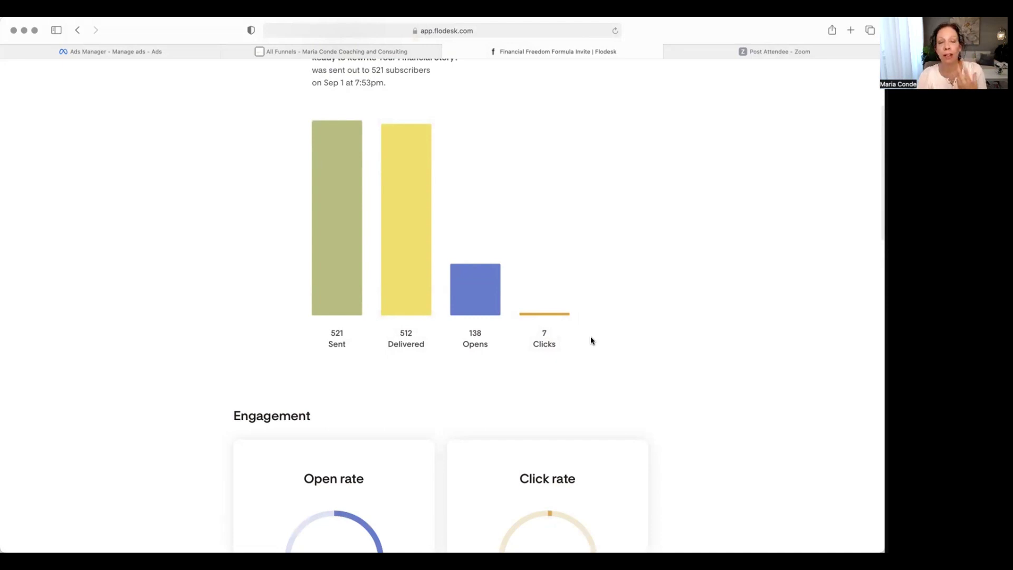
pyautogui.scroll(-7, 590, 338)
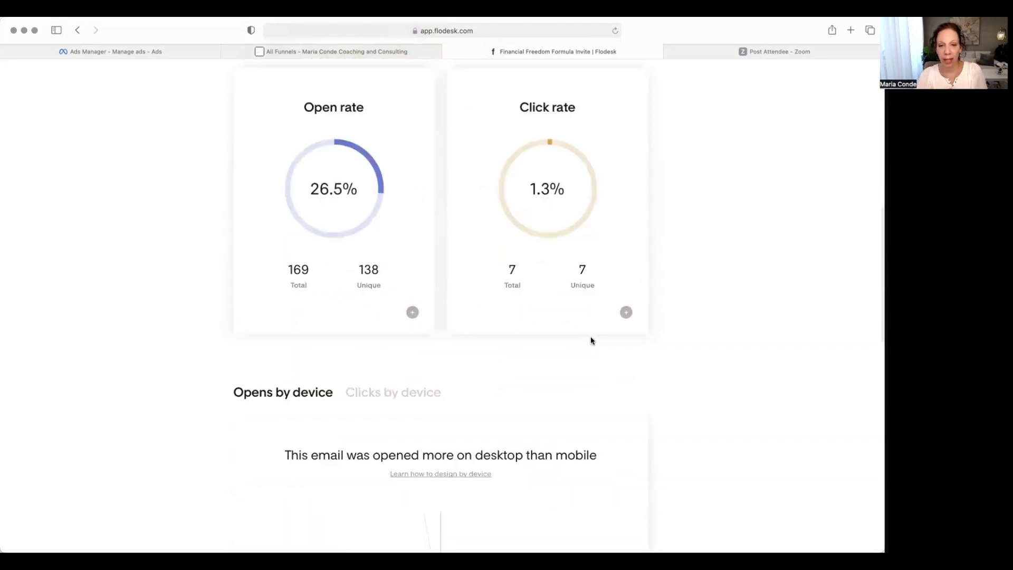
pyautogui.scroll(-1, 591, 340)
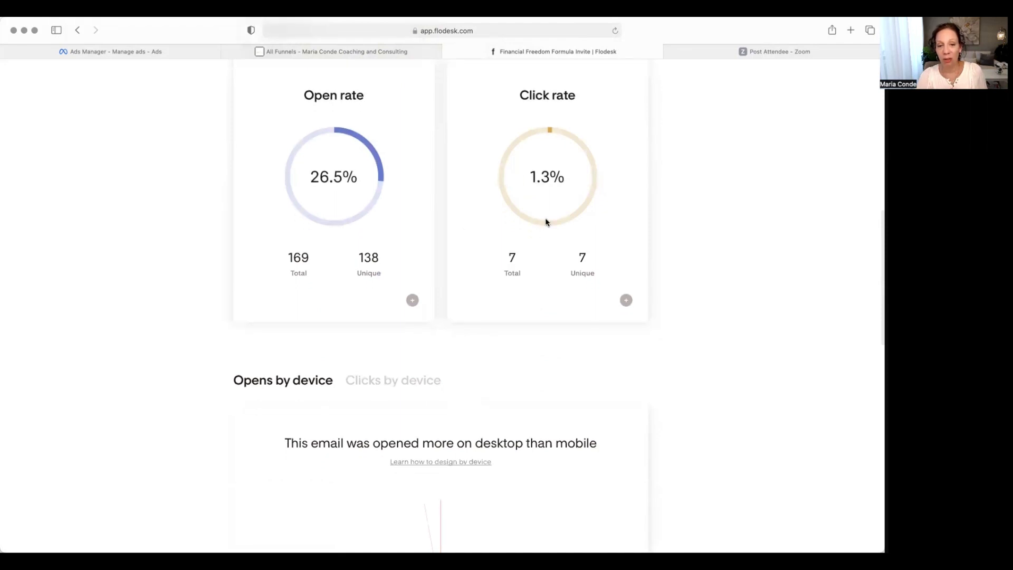
pyautogui.scroll(3, 545, 222)
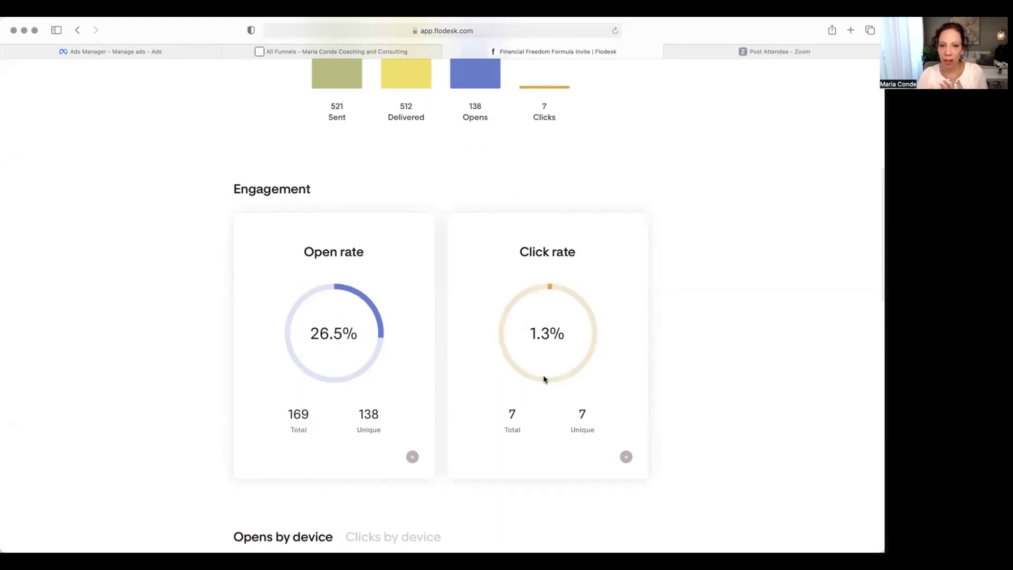
pyautogui.scroll(4, 544, 379)
pyautogui.scroll(-2, 545, 380)
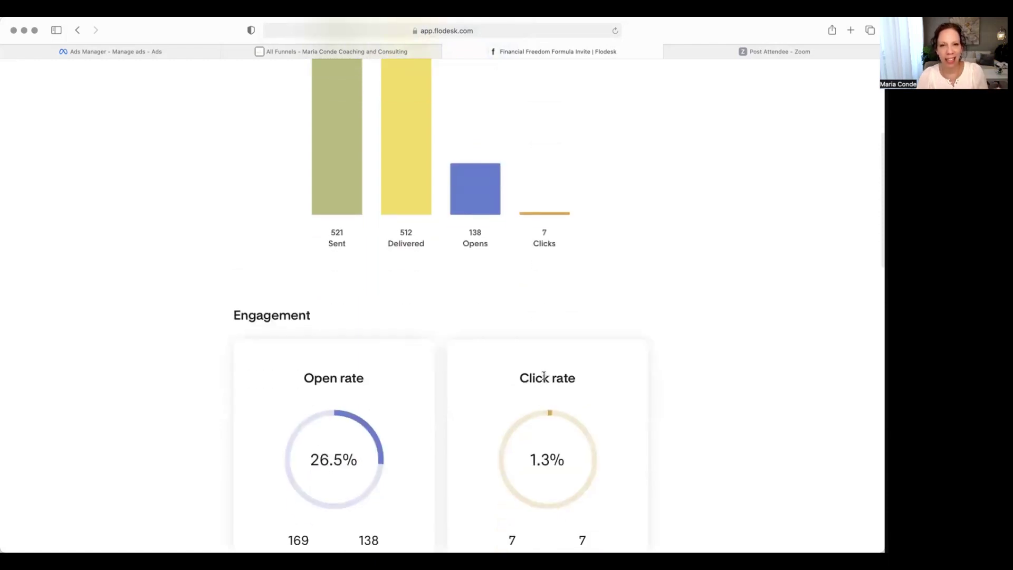
pyautogui.scroll(-3, 545, 377)
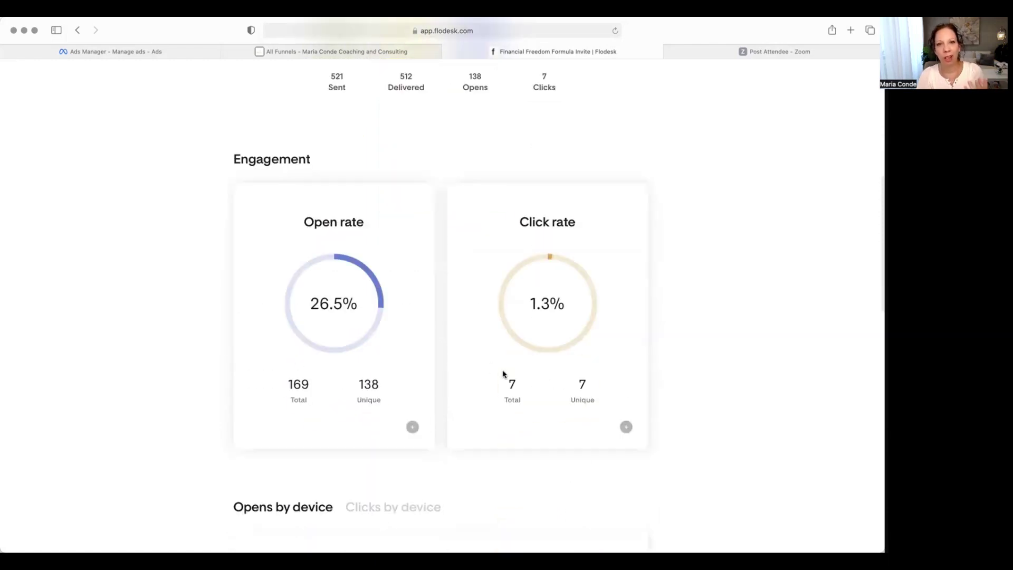
pyautogui.scroll(-1, 503, 373)
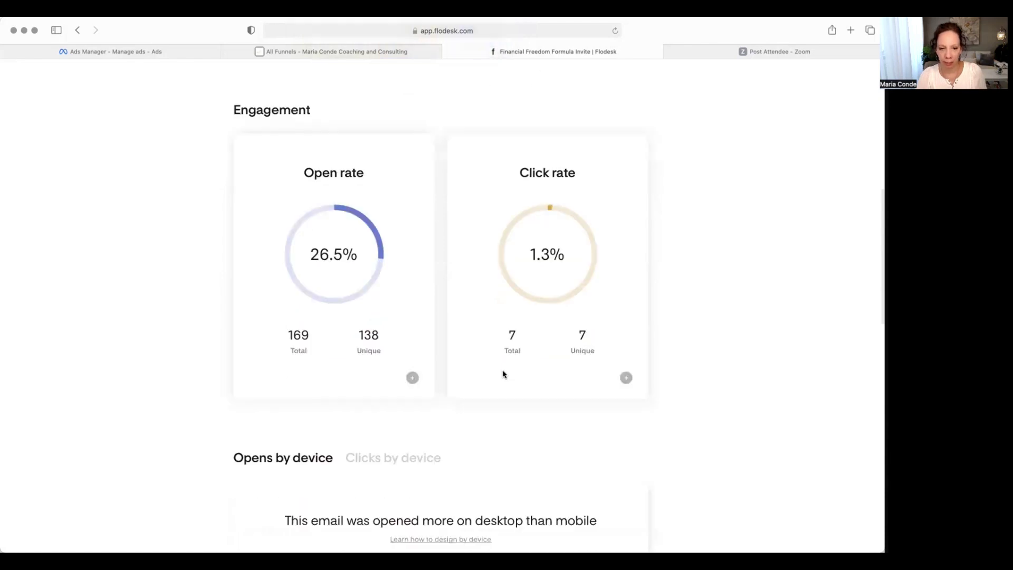
# Examine the email's opens by device, its deliverability, and its bounce, unsubscribe and spam figures.
pyautogui.scroll(-8, 503, 374)
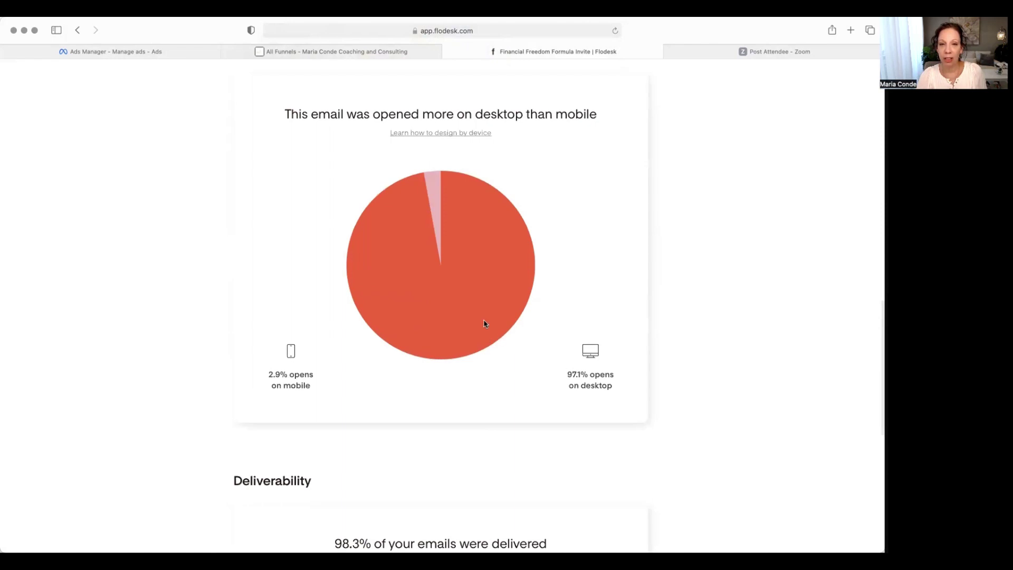
pyautogui.scroll(-5, 485, 324)
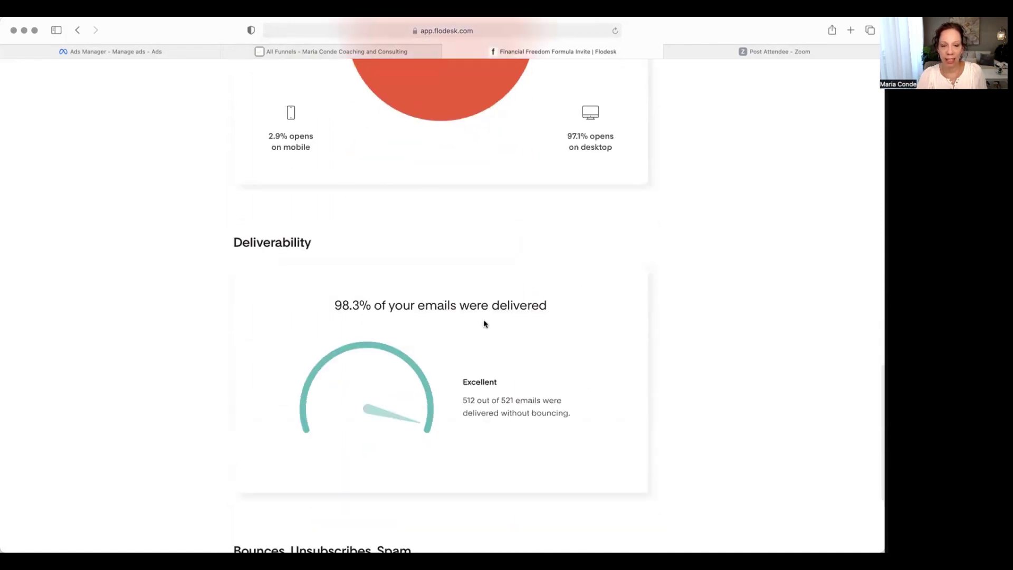
pyautogui.scroll(-1, 484, 323)
pyautogui.scroll(-2, 484, 324)
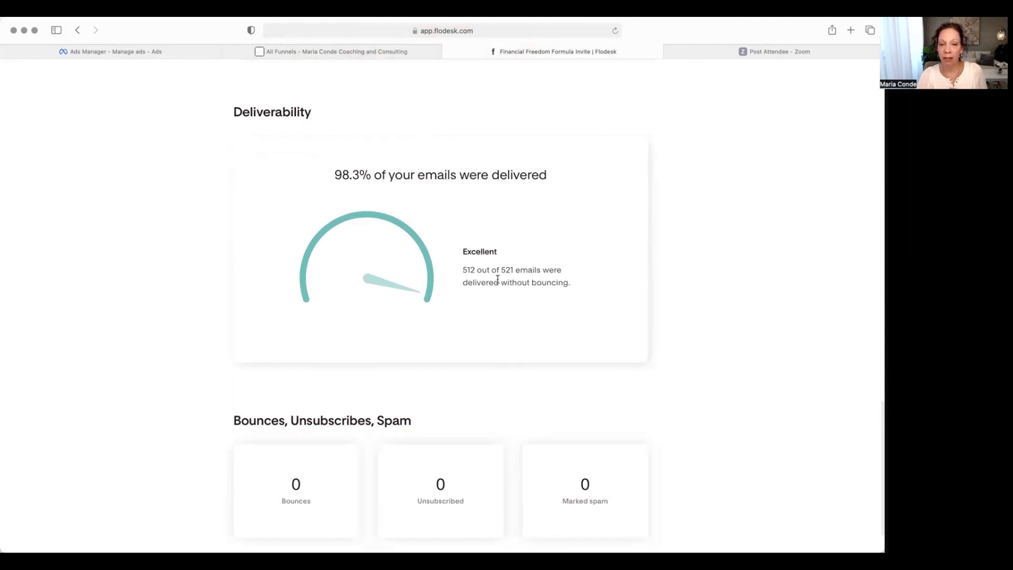
pyautogui.scroll(2, 484, 285)
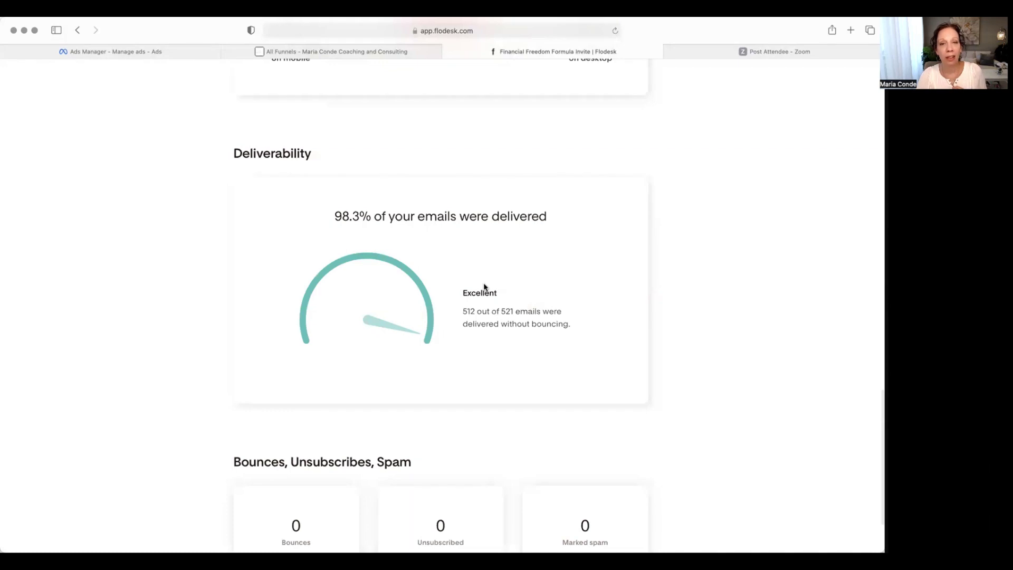
pyautogui.scroll(-5, 484, 284)
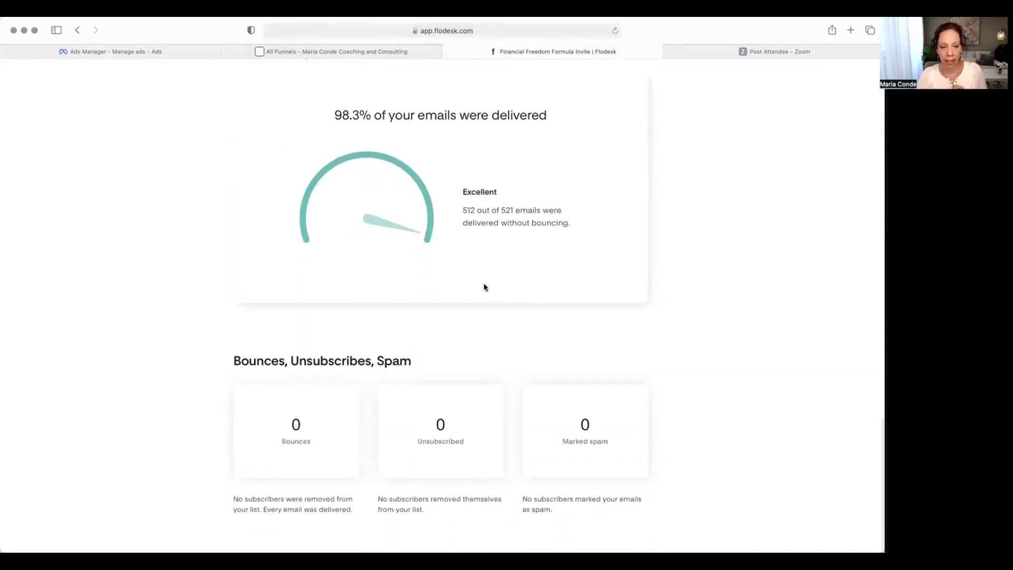
pyautogui.scroll(4, 484, 286)
pyautogui.scroll(-3, 483, 286)
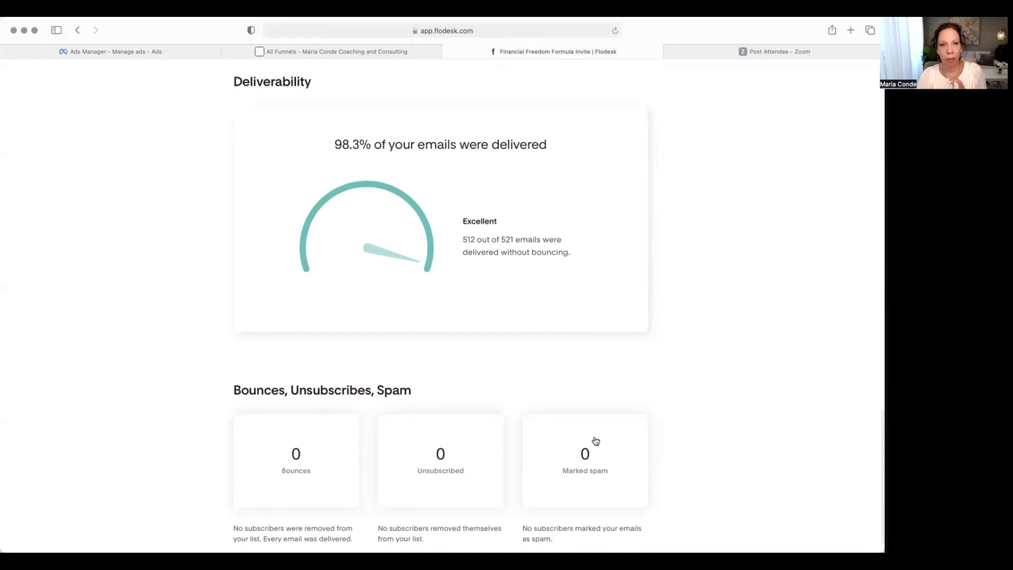
pyautogui.scroll(-2, 610, 441)
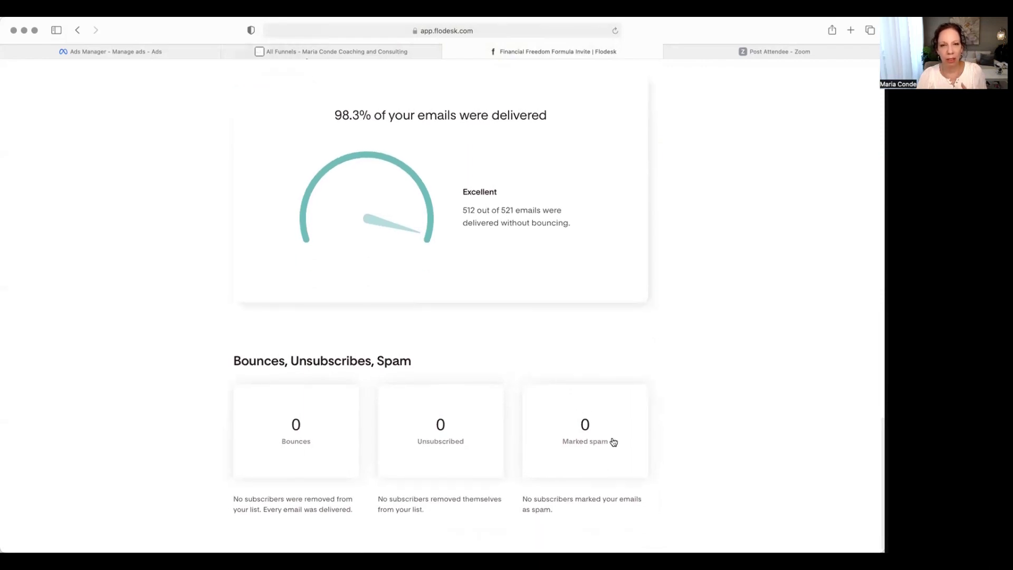
# Leave the email's results for the email list and open the subscriber analytics.
pyautogui.scroll(20, 614, 442)
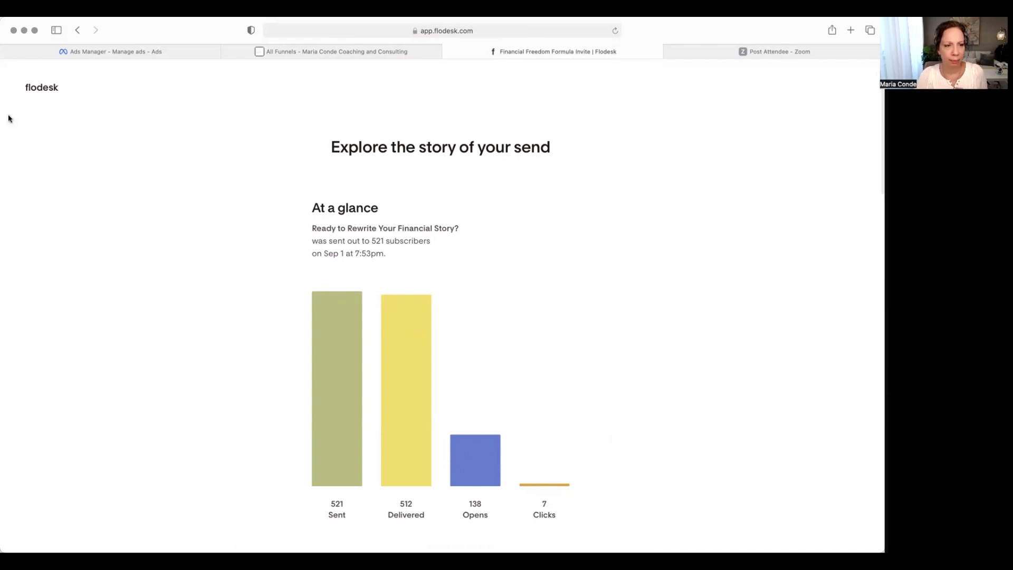
pyautogui.scroll(-1, 4, 123)
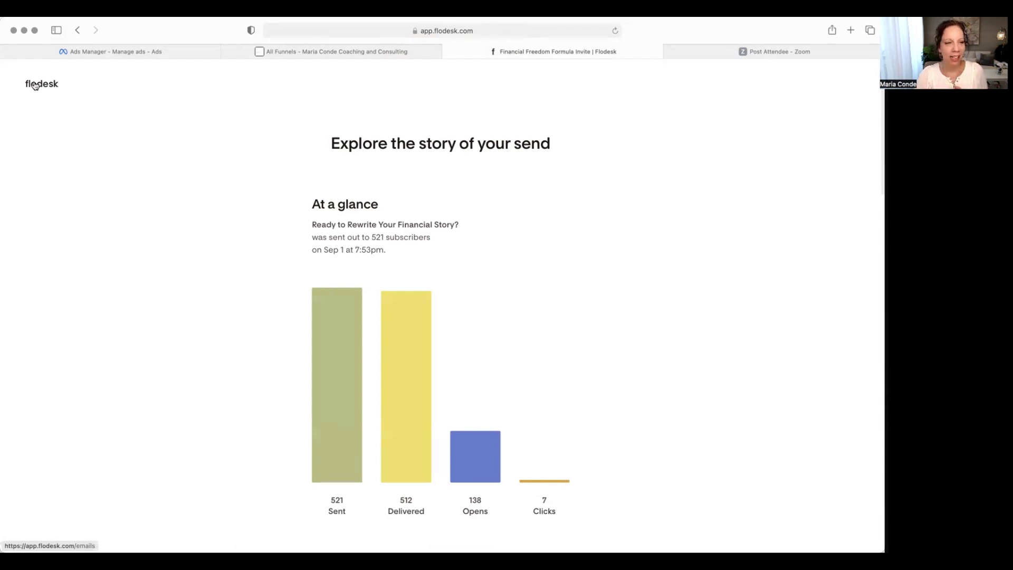
pyautogui.click(34, 86)
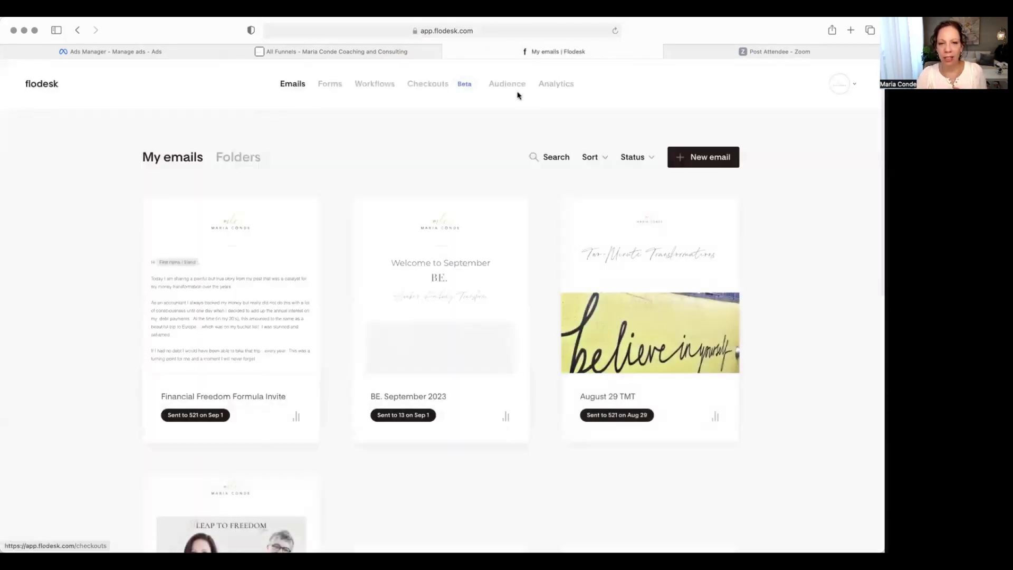
pyautogui.click(557, 84)
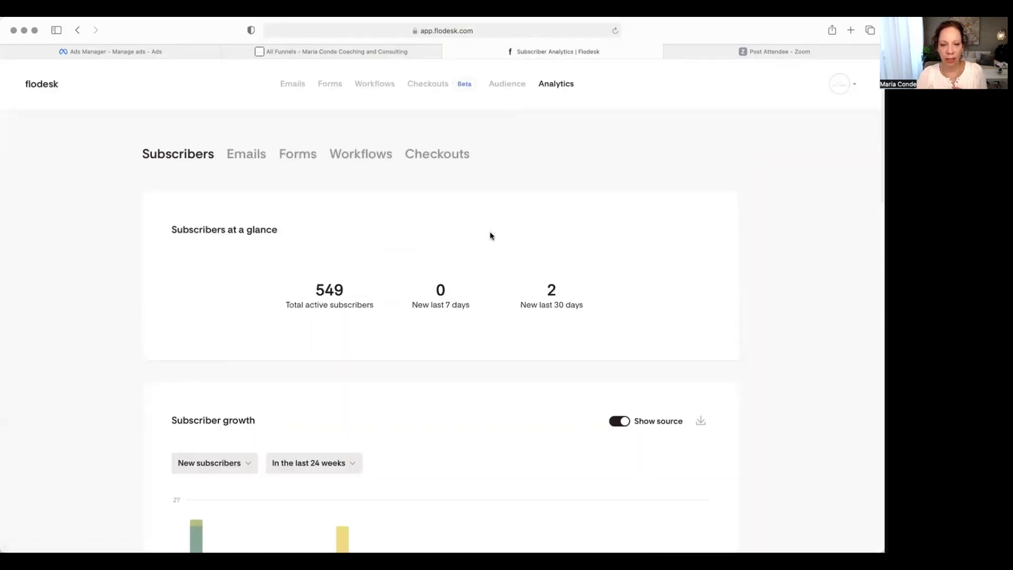
# Examine the subscriber totals at a glance and the growth chart of new subscribers by source over the last 24 weeks.
pyautogui.scroll(-3, 490, 236)
pyautogui.scroll(-2, 490, 235)
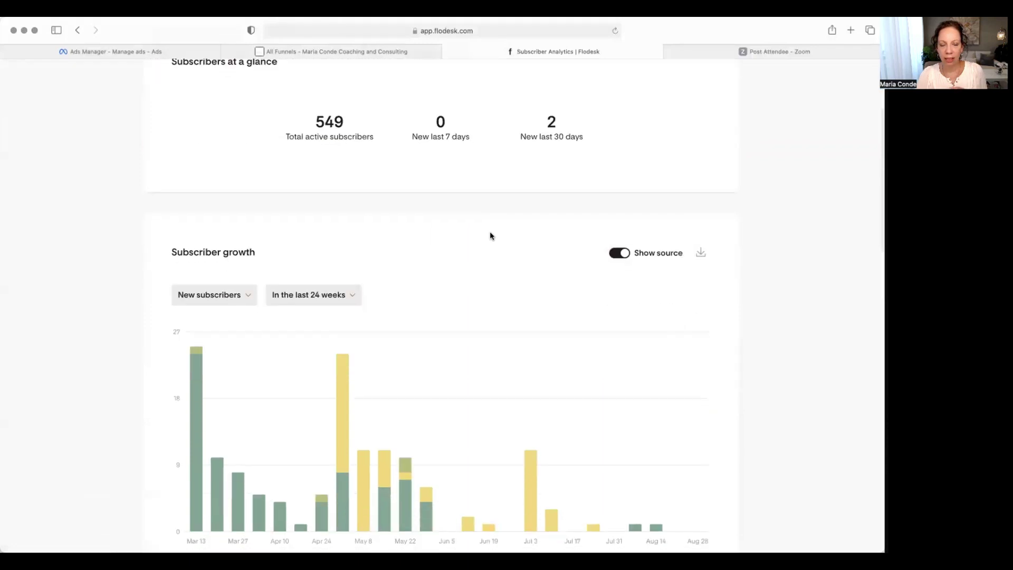
pyautogui.scroll(3, 490, 235)
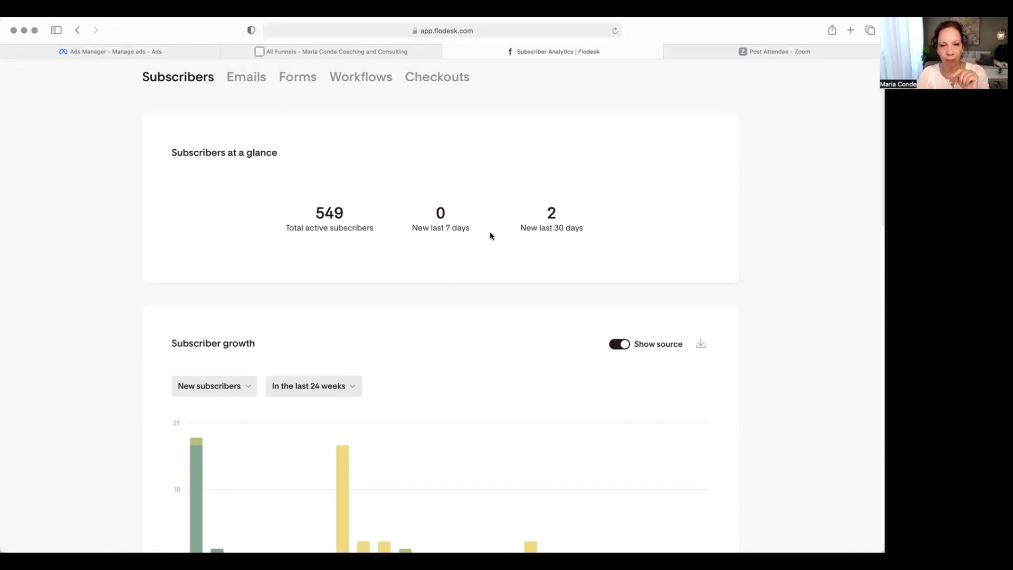
pyautogui.scroll(3, 490, 236)
pyautogui.scroll(-2, 490, 236)
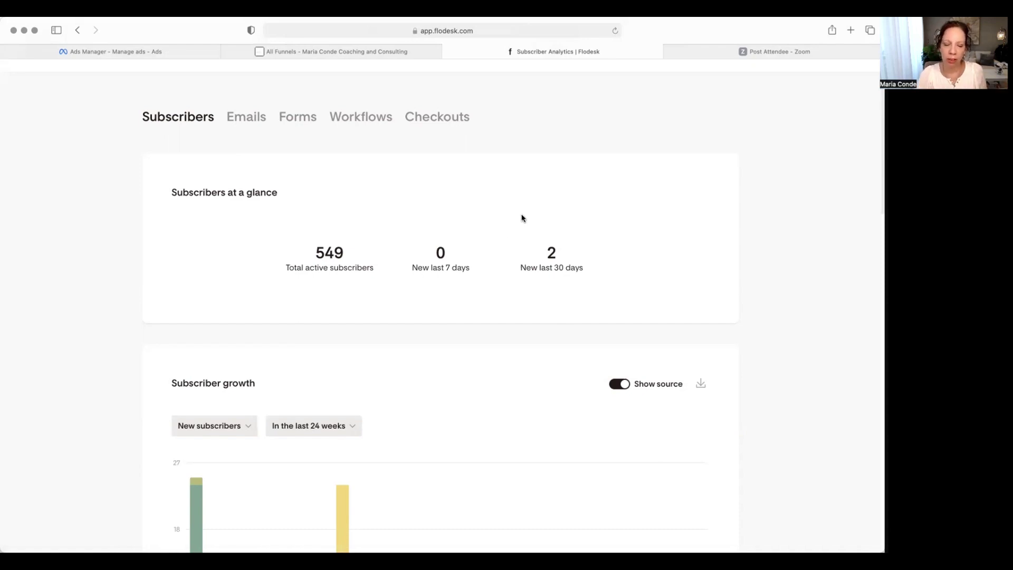
pyautogui.scroll(-5, 441, 252)
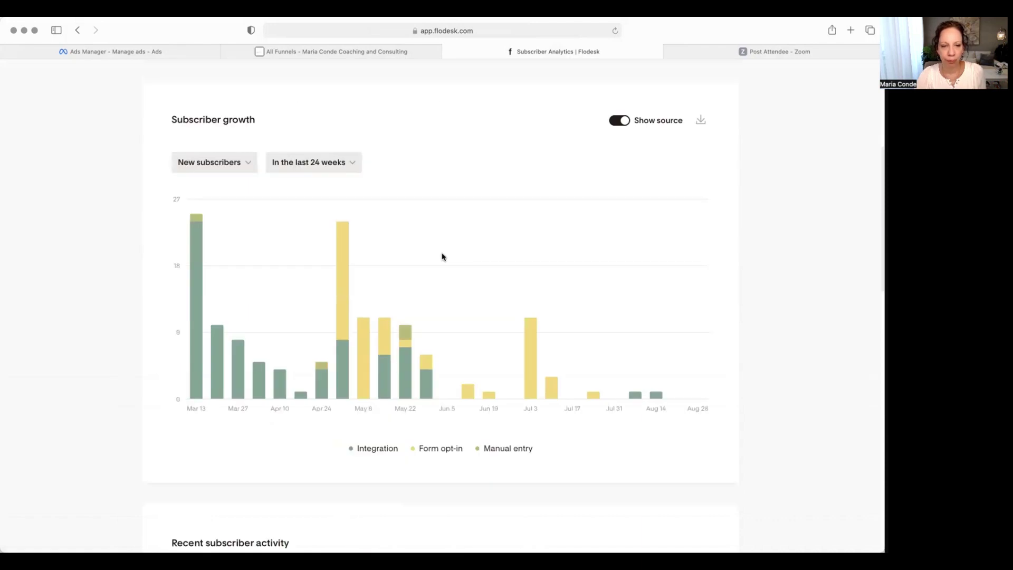
pyautogui.scroll(5, 438, 247)
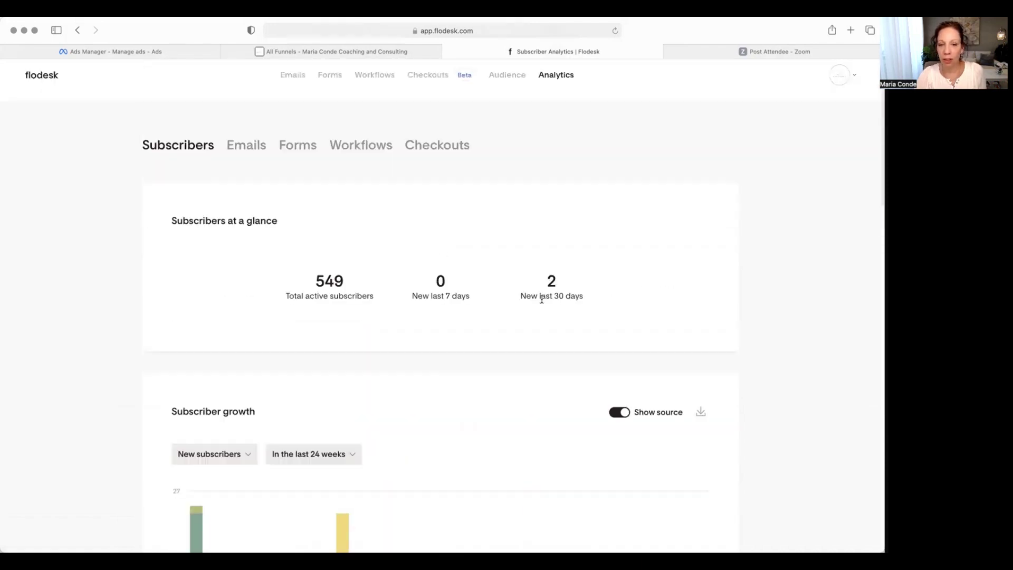
pyautogui.scroll(-3, 499, 309)
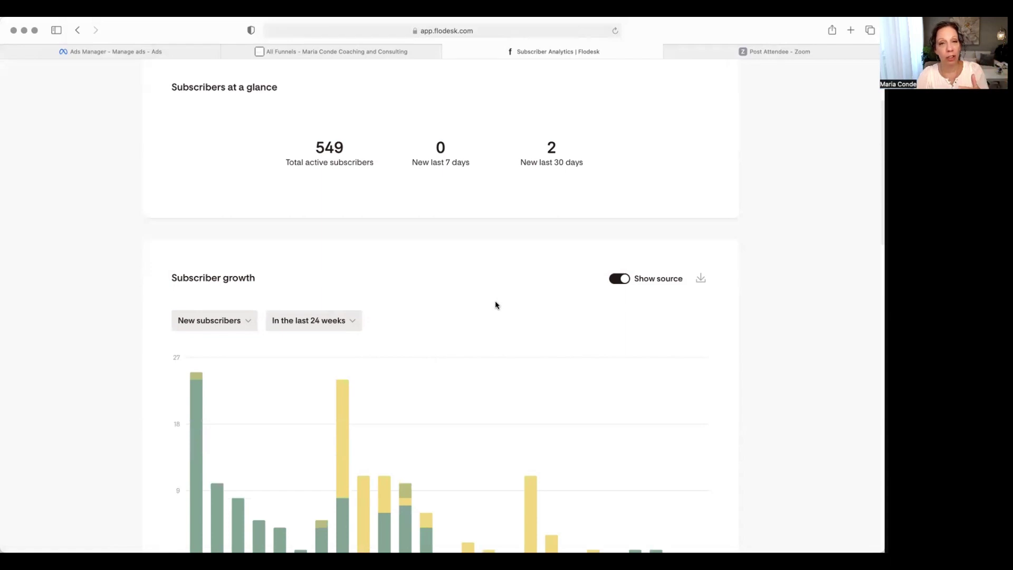
pyautogui.scroll(-3, 495, 305)
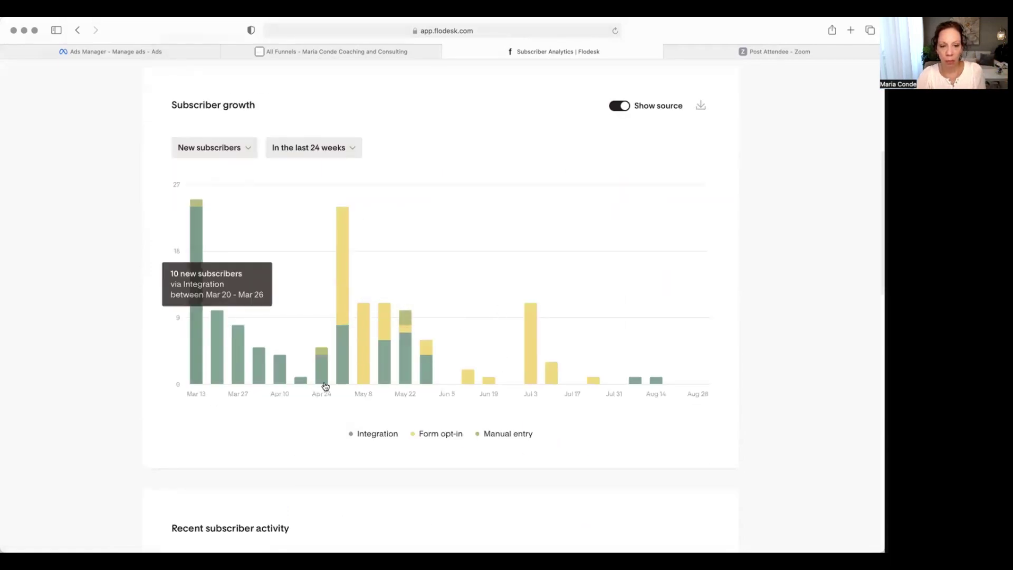
pyautogui.moveTo(201, 346)
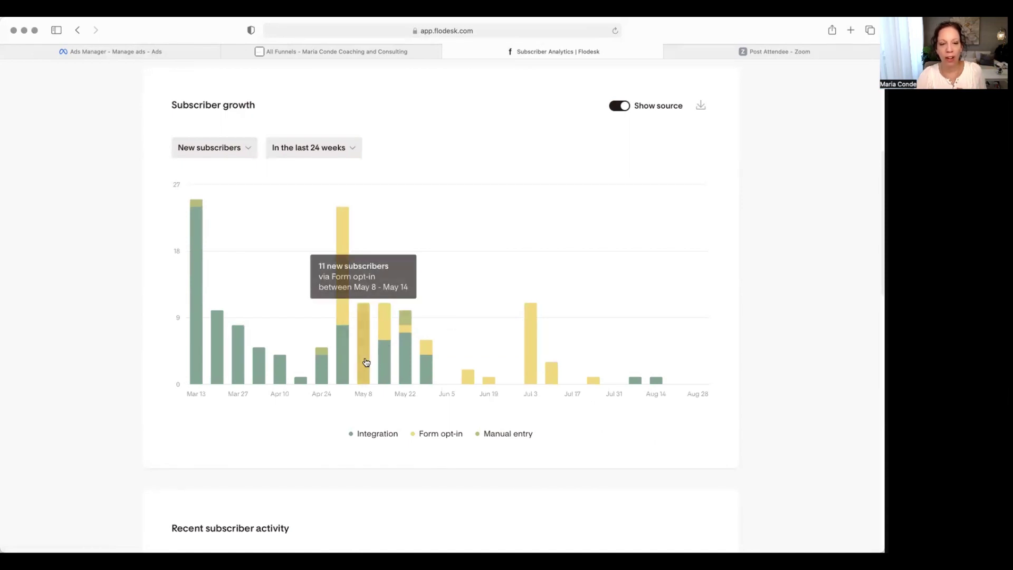
# Examine the recent subscriber activity and the breakdown of subscribers by source for the last 30 days.
pyautogui.scroll(-5, 461, 388)
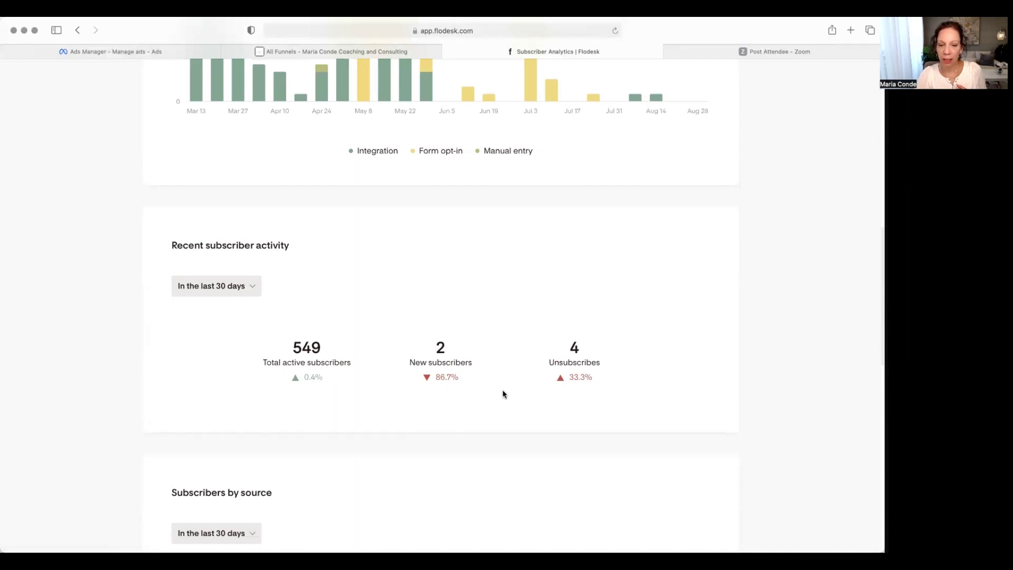
pyautogui.scroll(-1, 503, 394)
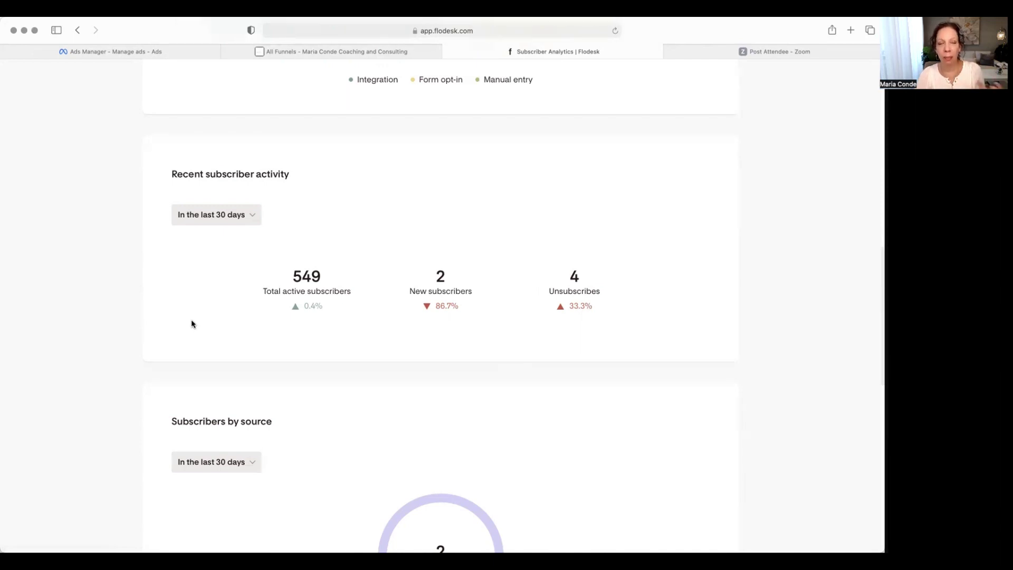
pyautogui.scroll(-5, 191, 324)
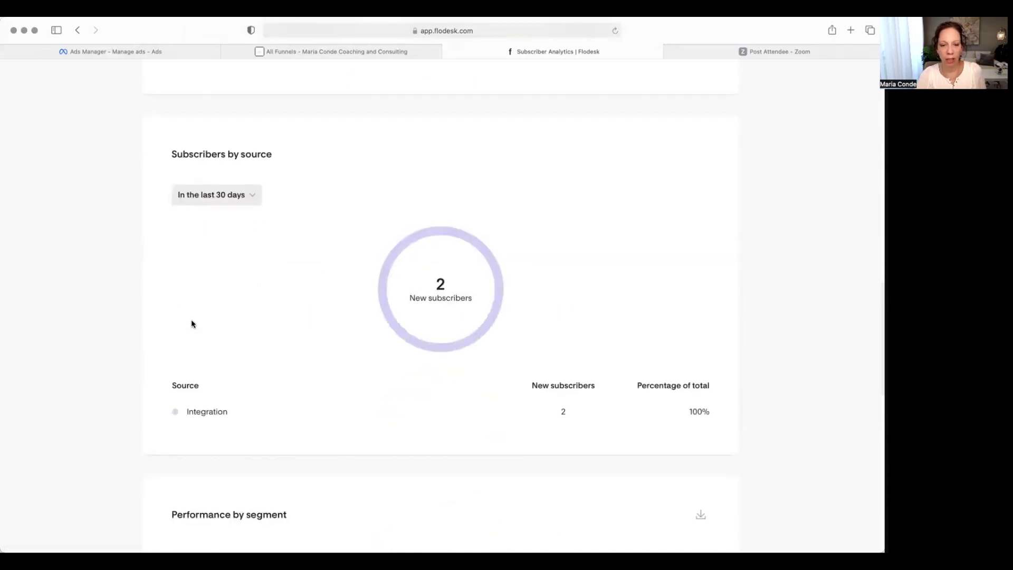
# Review the open and click rates on all three pages of the segment performance table, ending on its first page.
pyautogui.scroll(-10, 191, 324)
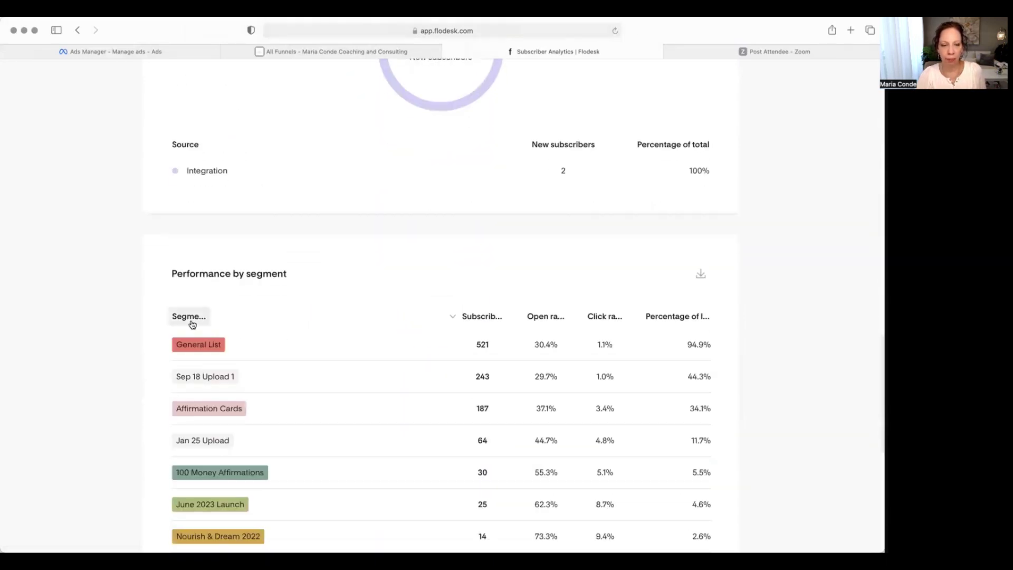
pyautogui.scroll(5, 192, 324)
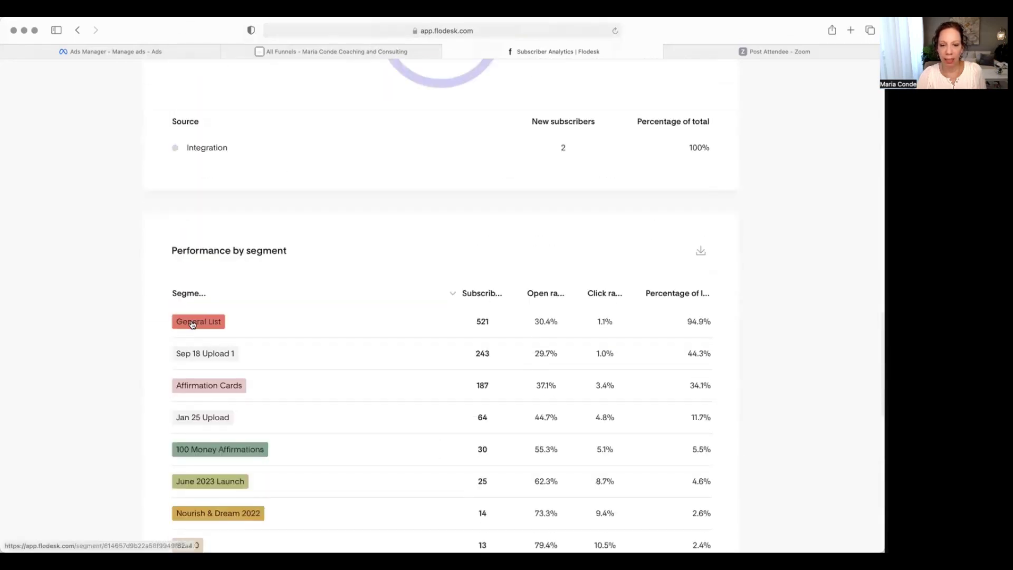
pyautogui.scroll(-2, 553, 393)
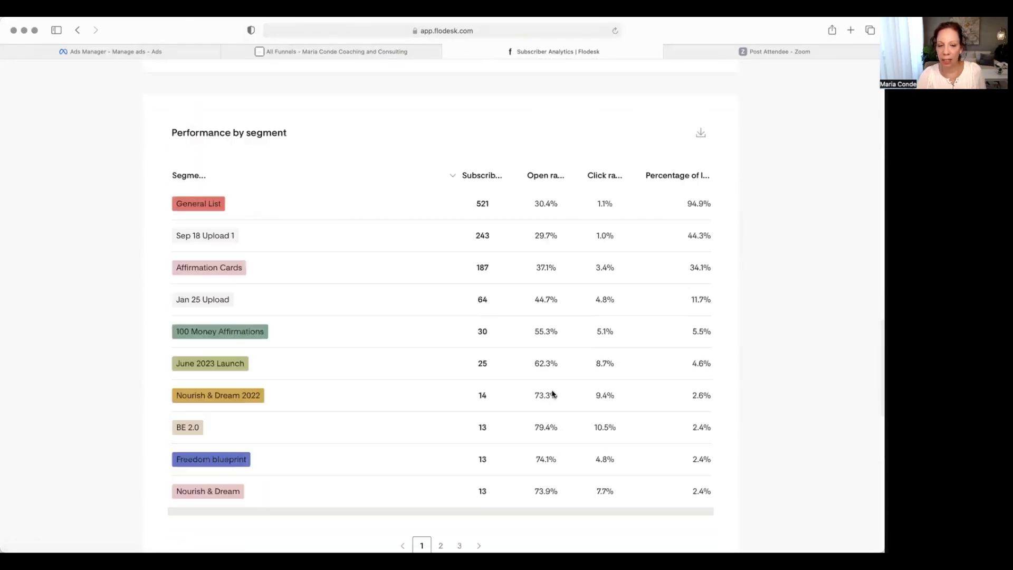
pyautogui.scroll(-1, 553, 393)
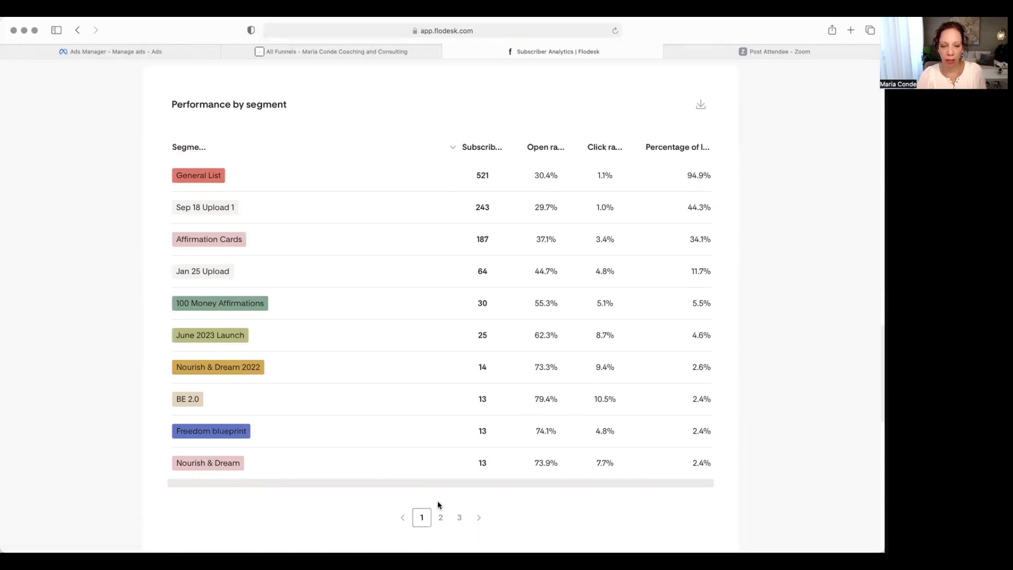
pyautogui.click(440, 517)
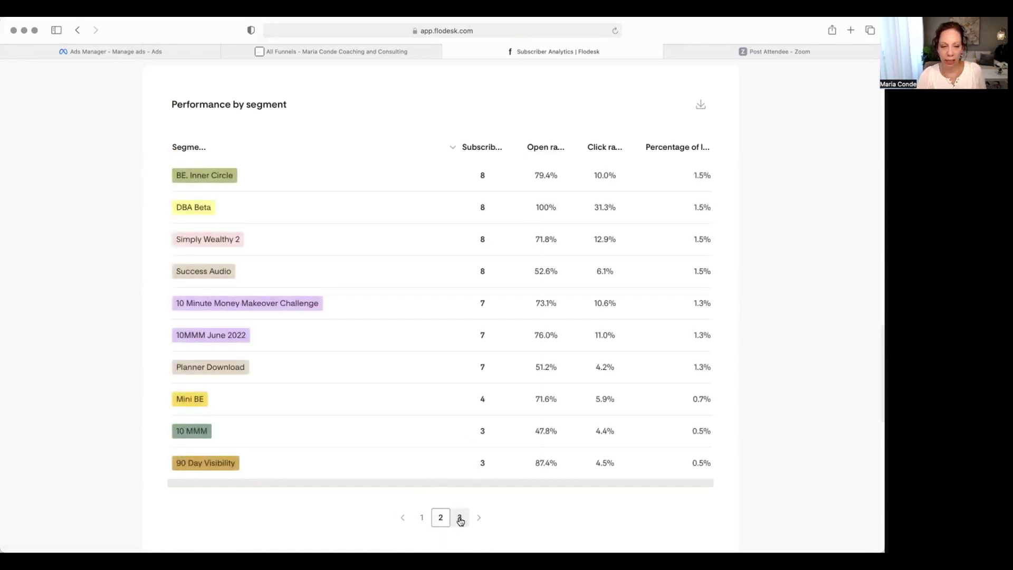
pyautogui.scroll(1, 460, 521)
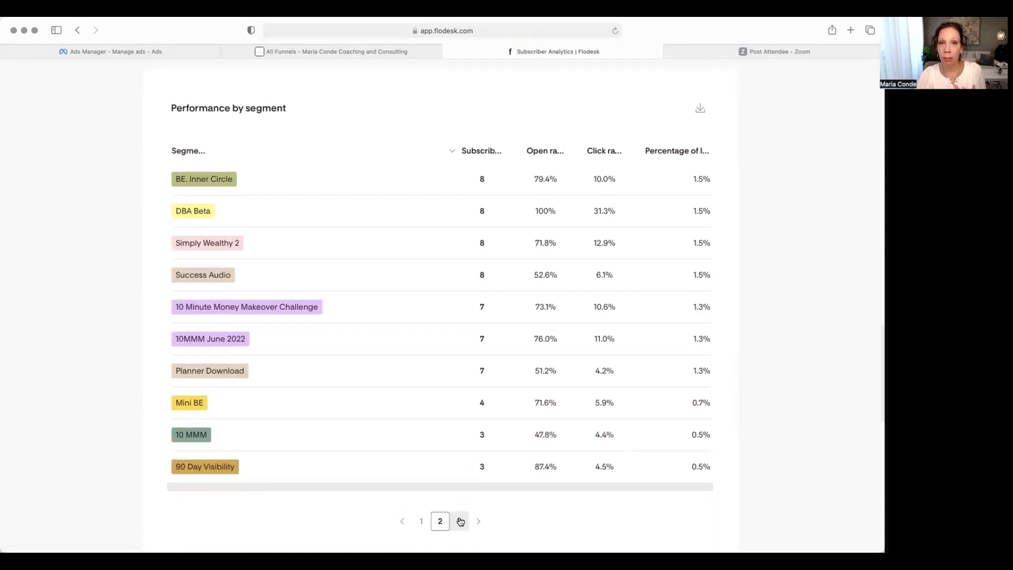
pyautogui.click(460, 521)
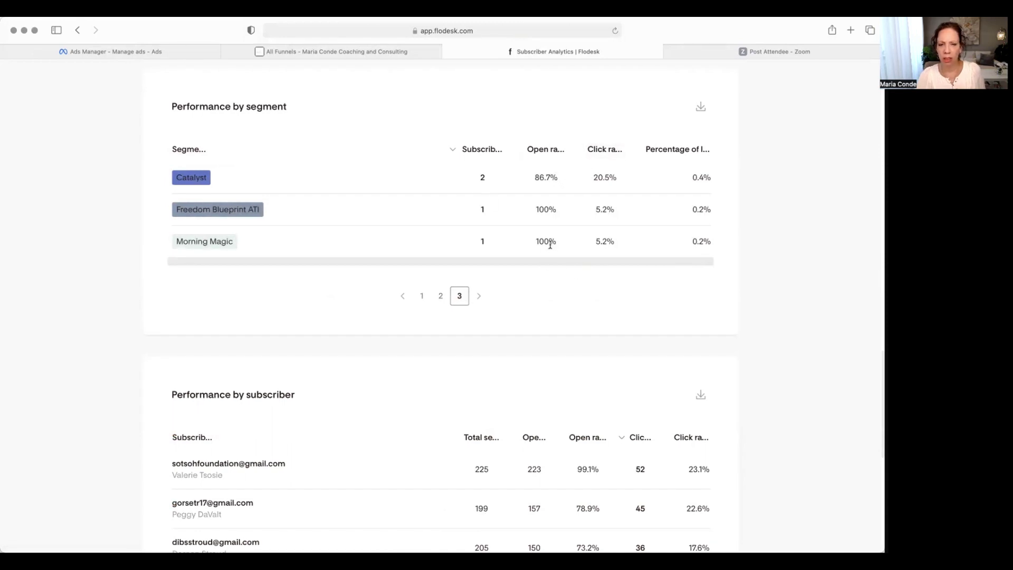
pyautogui.click(421, 296)
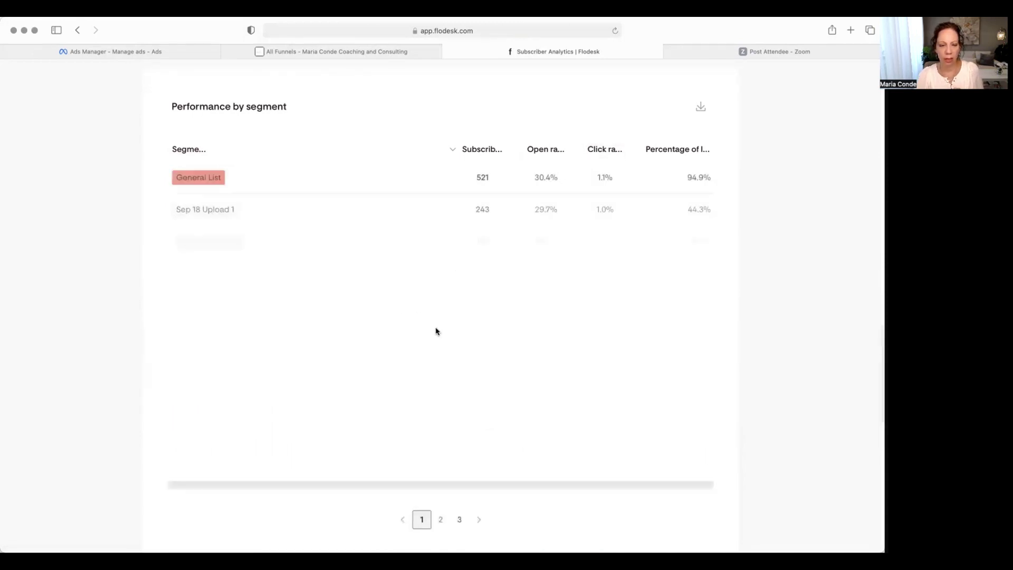
# Leave the subscriber analytics for the email list and look over the recent emails.
pyautogui.scroll(10, 443, 337)
pyautogui.scroll(3, 447, 352)
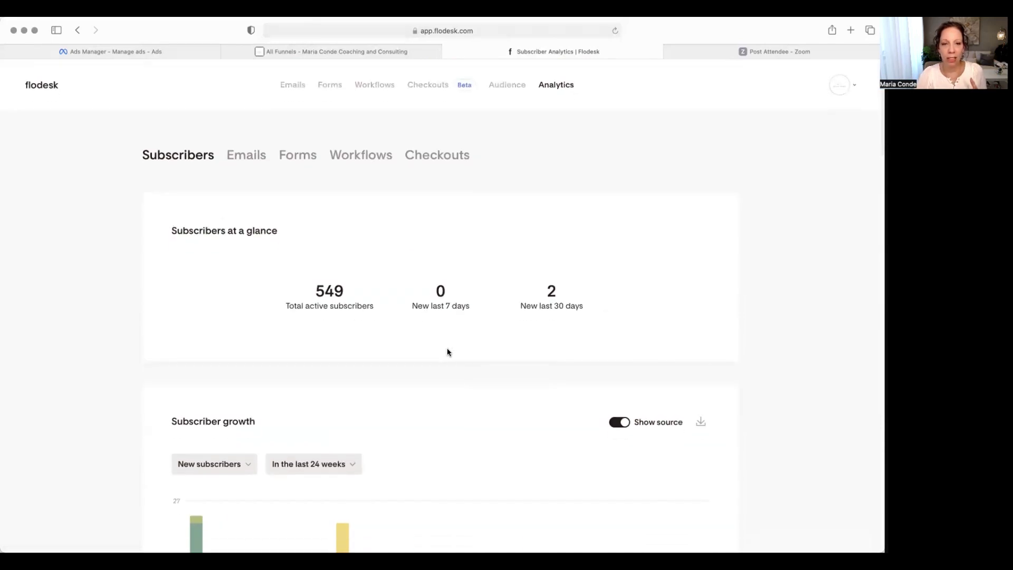
pyautogui.click(33, 90)
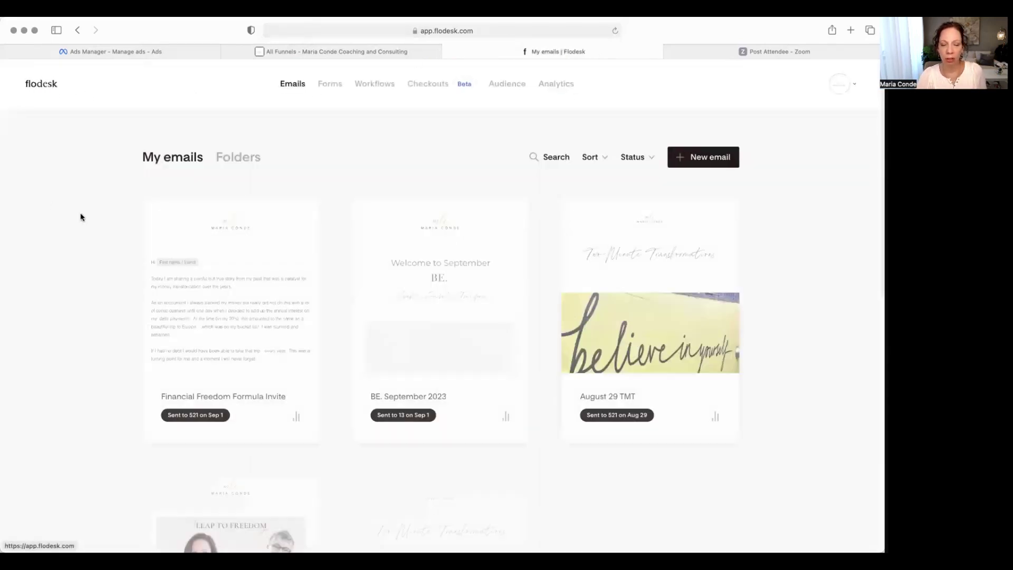
pyautogui.scroll(-3, 80, 216)
pyautogui.scroll(3, 79, 216)
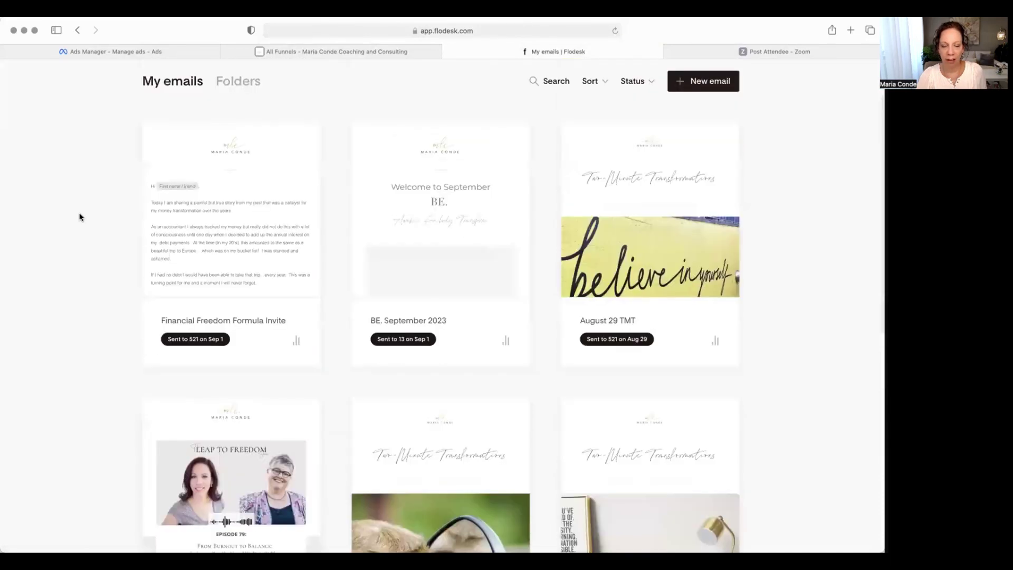